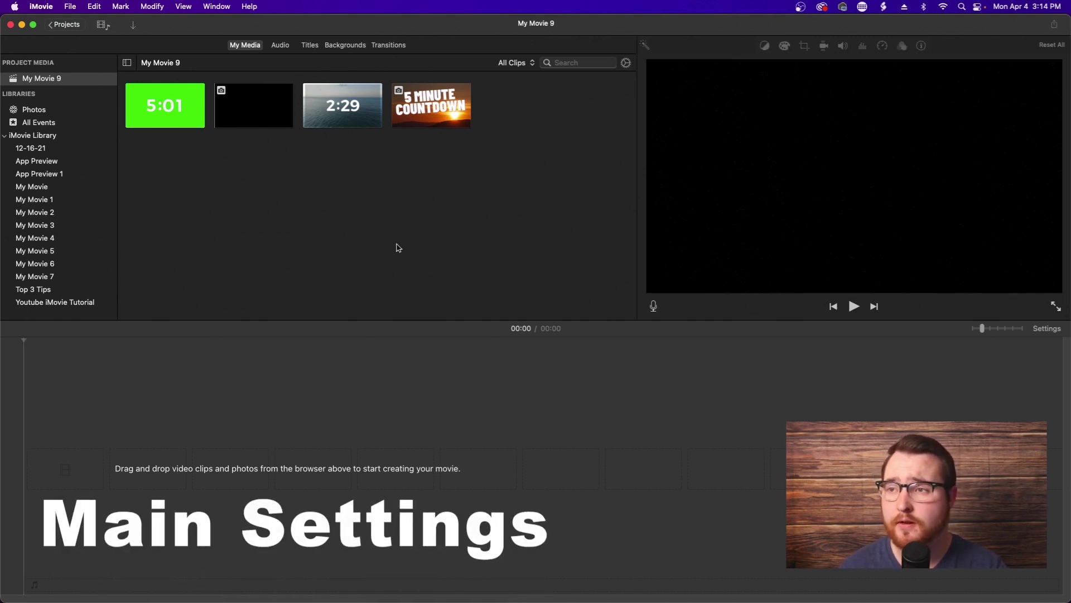
# Add the 5 Minute Countdown image to the start of the empty timeline.
pyautogui.moveTo(432, 106); pyautogui.dragTo(59, 464)
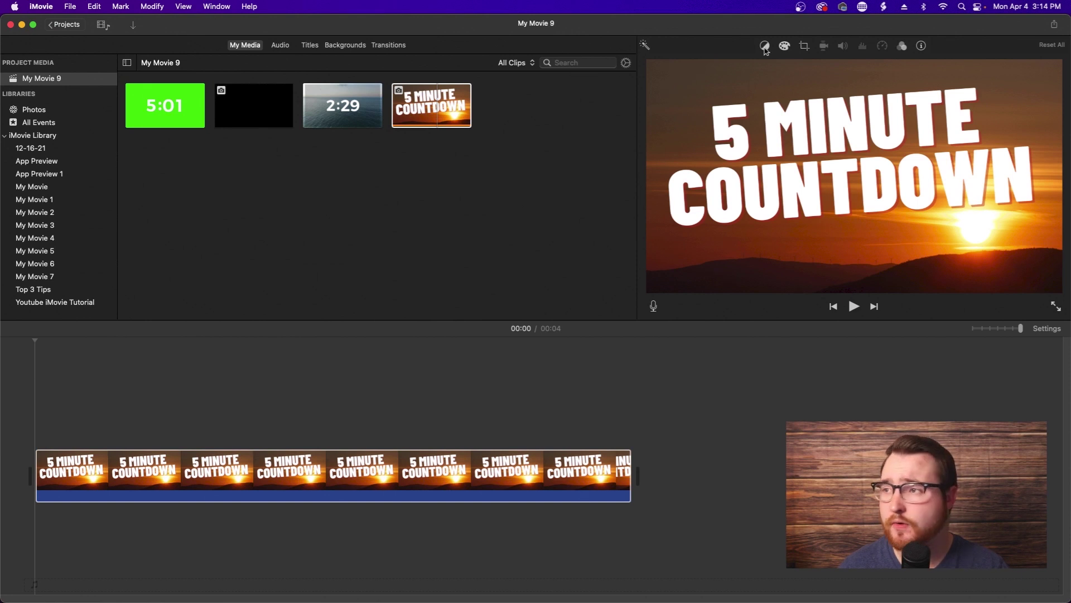
# Try the clip's color temperature at its warmest and its saturation at its lowest, returning each to about neutral.
pyautogui.click(785, 47)
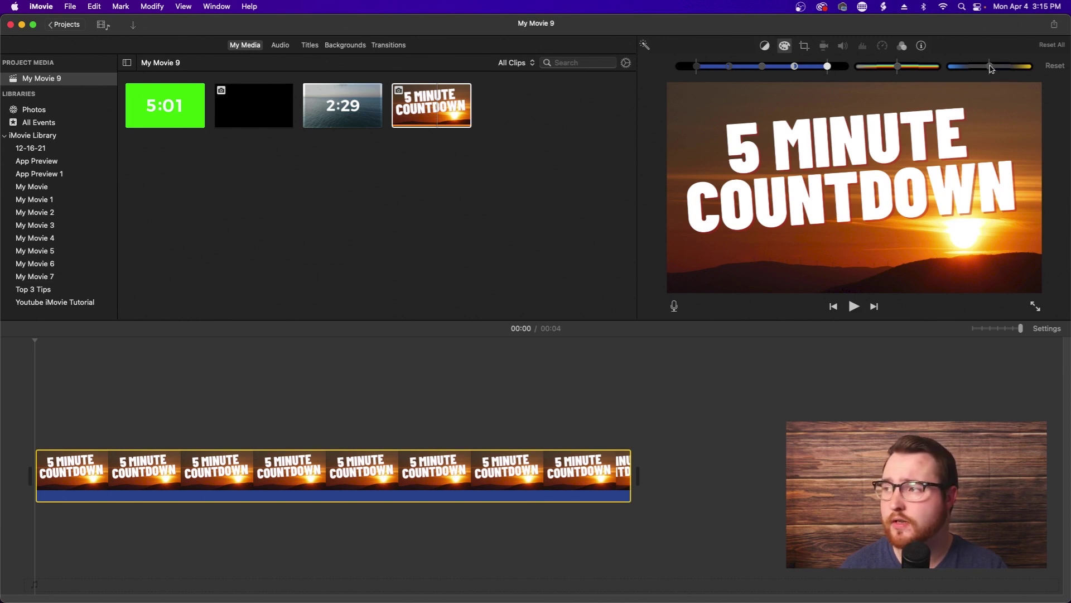
pyautogui.moveTo(990, 68); pyautogui.dragTo(1029, 67)
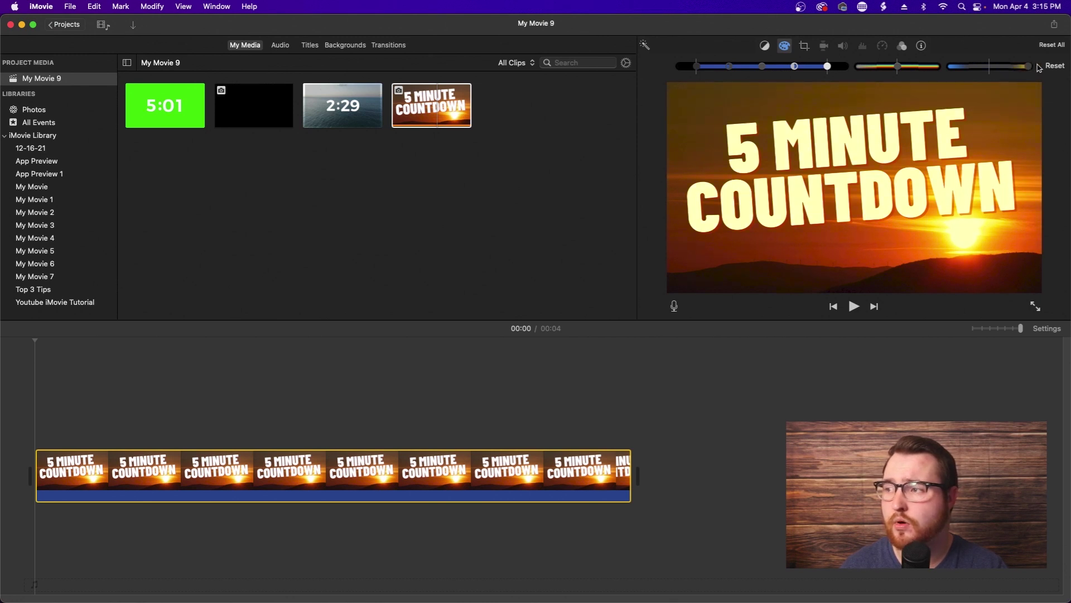
pyautogui.moveTo(1028, 68); pyautogui.dragTo(987, 68)
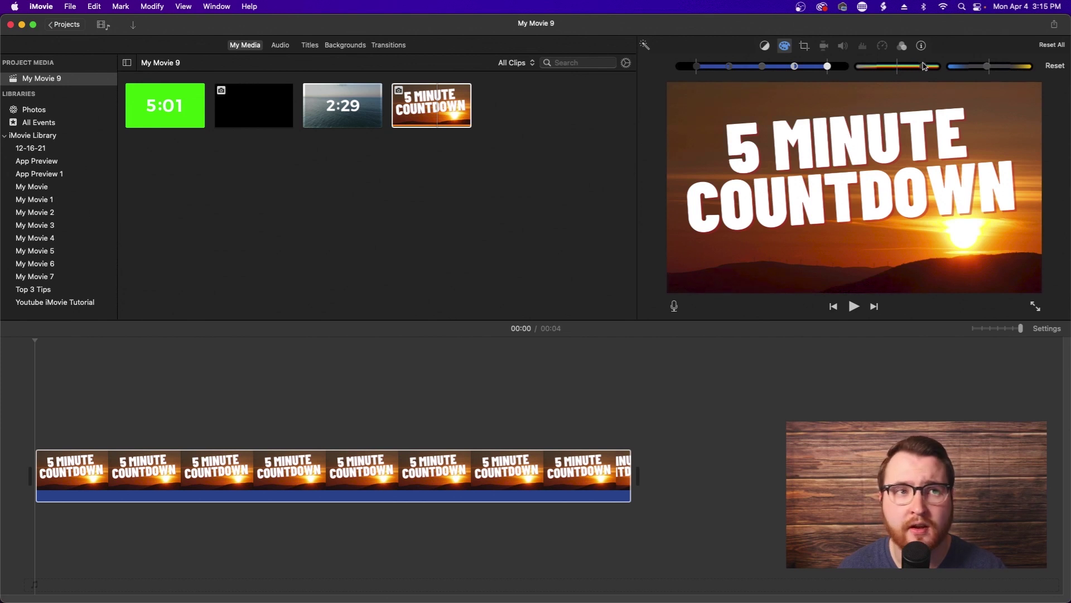
pyautogui.moveTo(937, 66); pyautogui.dragTo(859, 67)
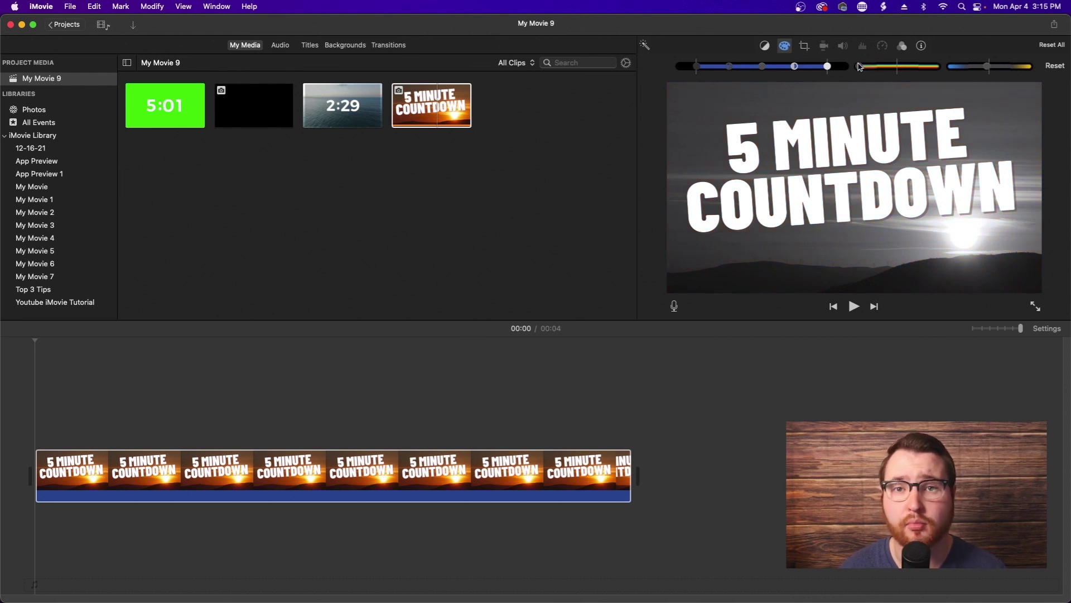
pyautogui.moveTo(862, 67); pyautogui.dragTo(898, 70)
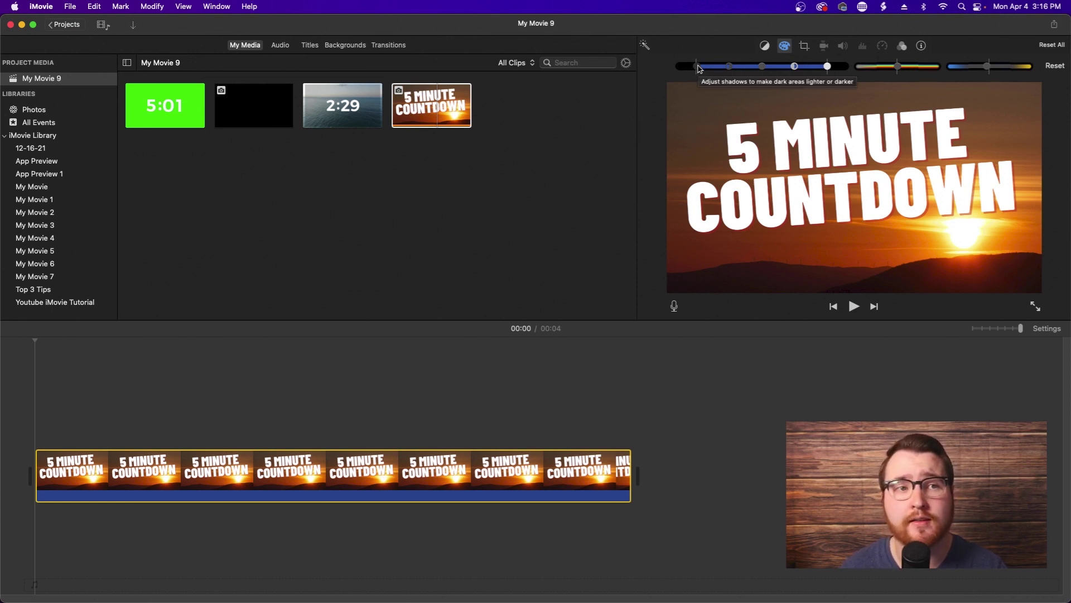
# Try adjusting the clip's shadows, contrast and highlights, and reset its color correction.
pyautogui.moveTo(699, 68)
pyautogui.mouseDown()
pyautogui.moveTo(801, 69)
pyautogui.moveTo(660, 71)
pyautogui.moveTo(696, 69)
pyautogui.mouseUp()
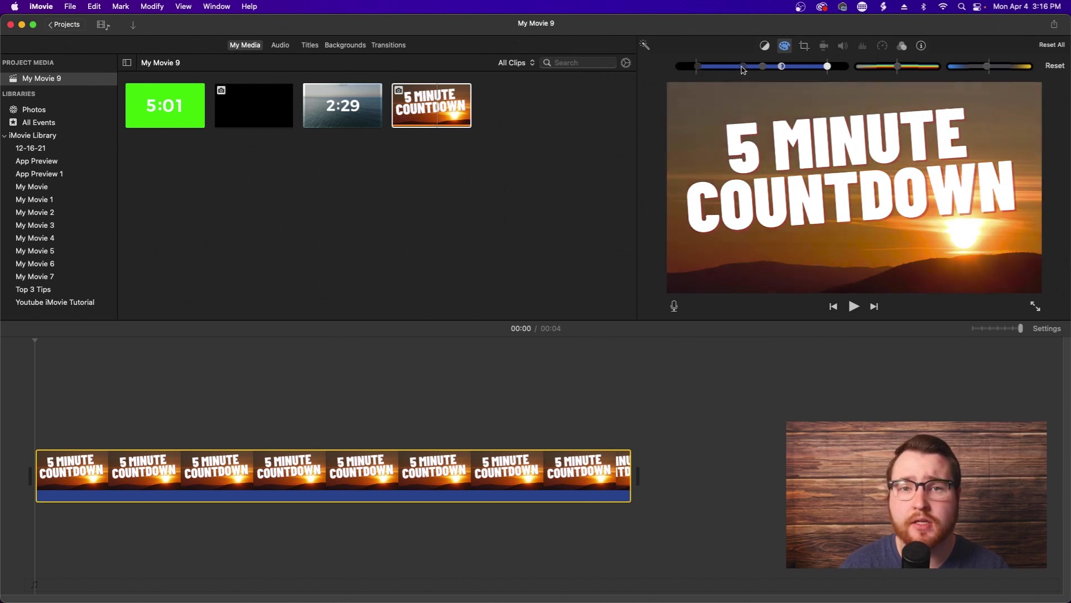
pyautogui.moveTo(728, 70); pyautogui.dragTo(762, 70)
pyautogui.moveTo(827, 67)
pyautogui.mouseDown()
pyautogui.moveTo(862, 71)
pyautogui.moveTo(815, 66)
pyautogui.moveTo(831, 68)
pyautogui.mouseUp()
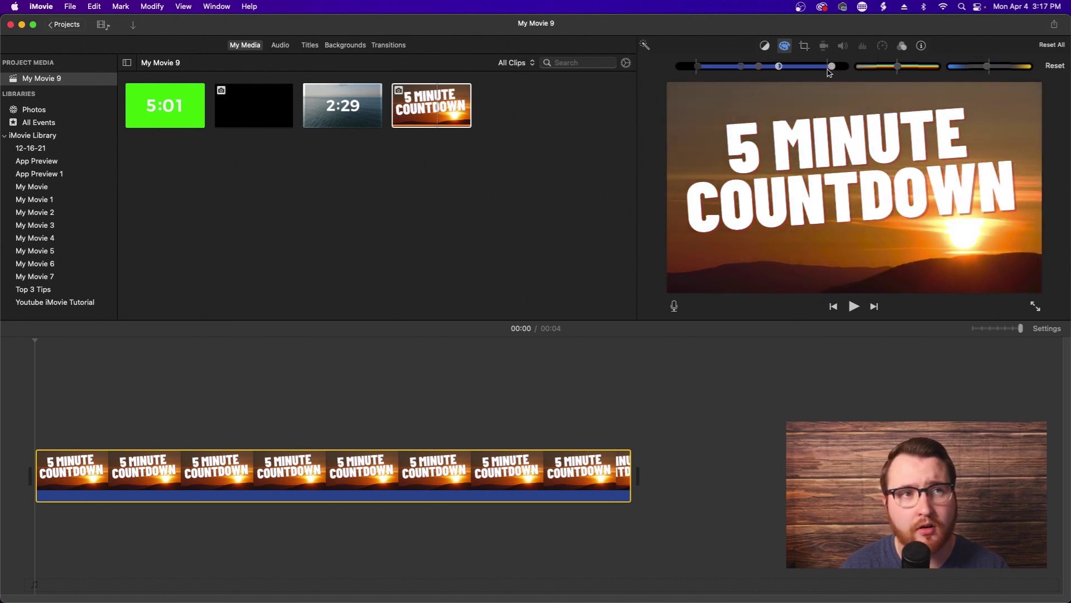
pyautogui.click(1055, 66)
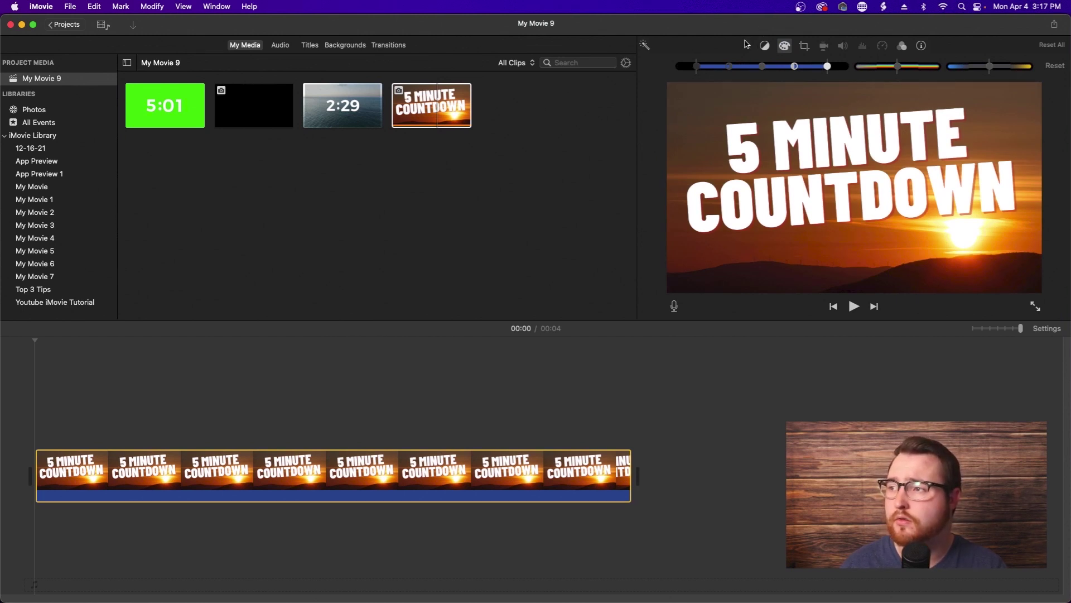
# Try Auto color balance on the clip and Match Color using its own frame as reference, cancelling the match.
pyautogui.click(763, 47)
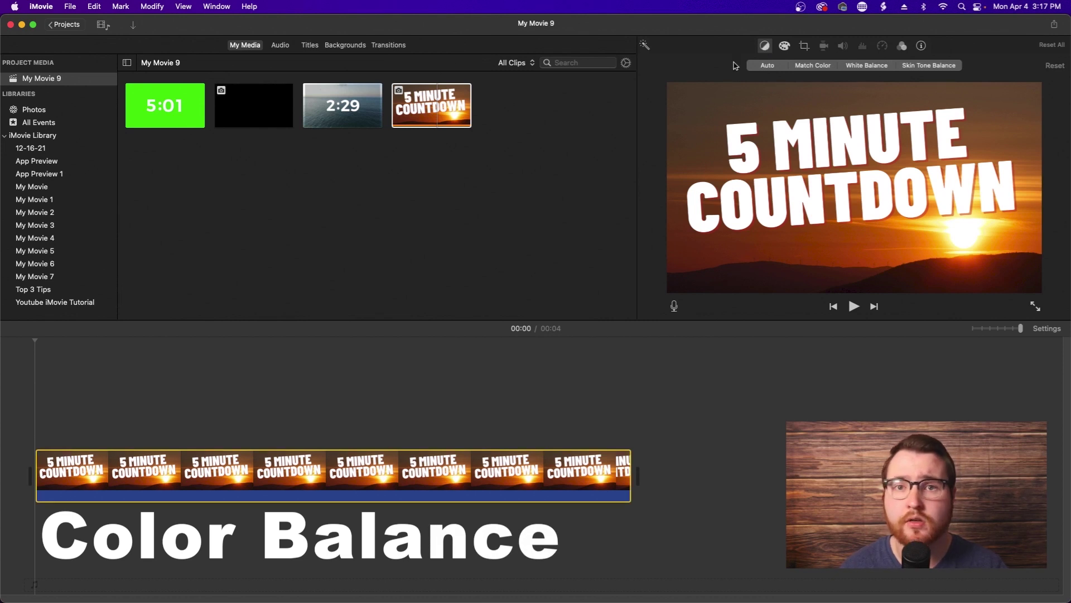
pyautogui.click(749, 67)
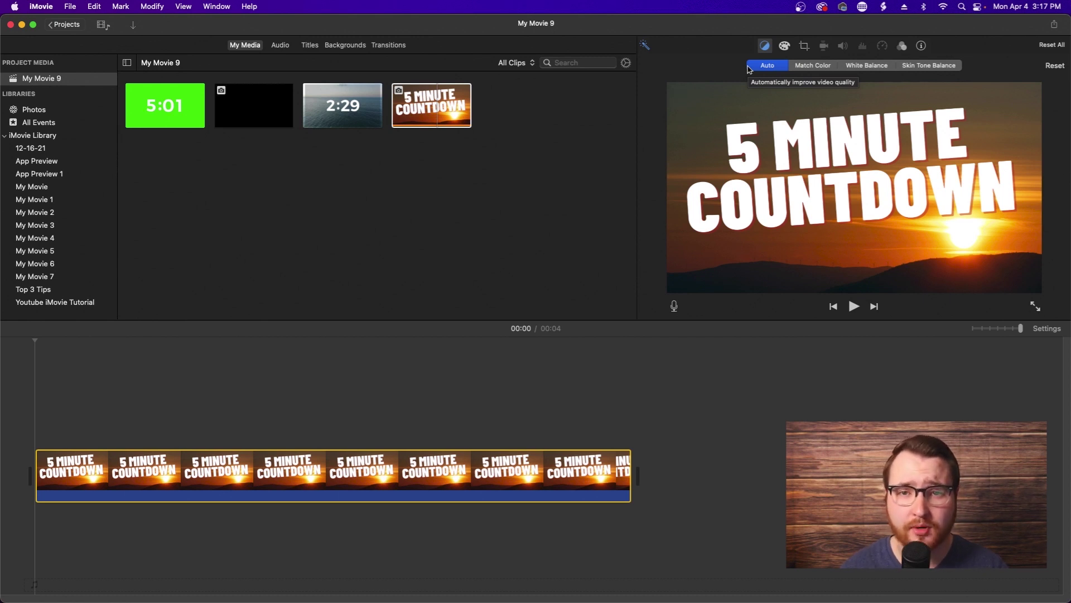
pyautogui.click(817, 67)
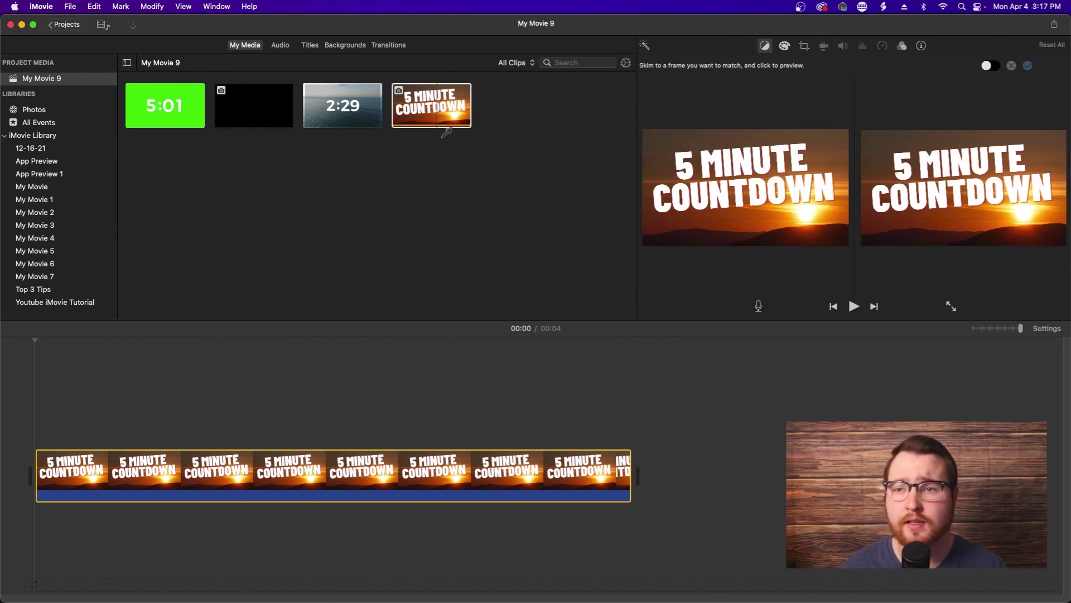
pyautogui.click(422, 93)
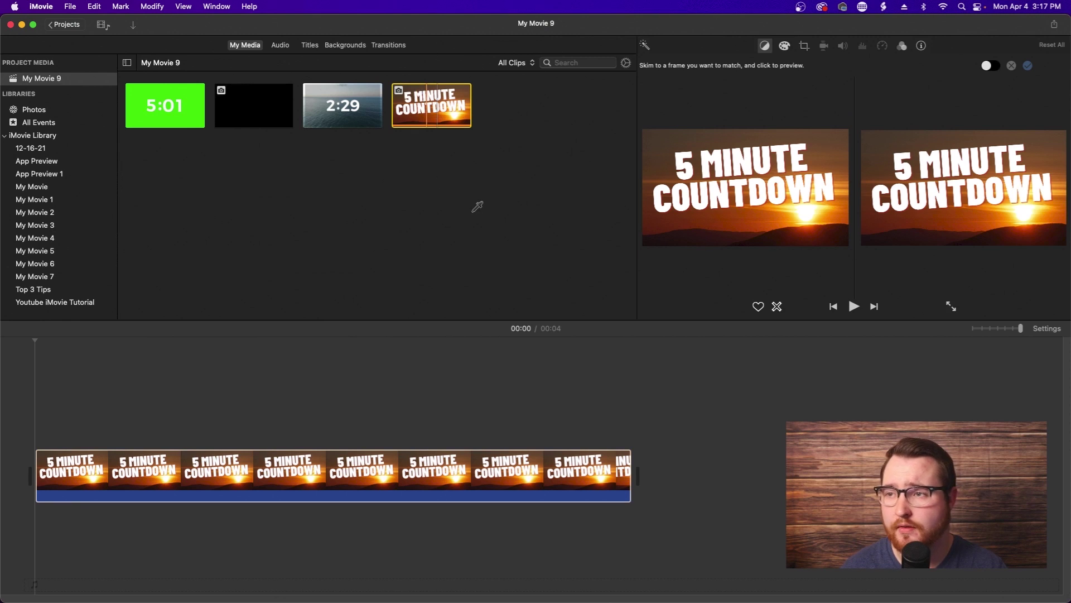
pyautogui.click(610, 382)
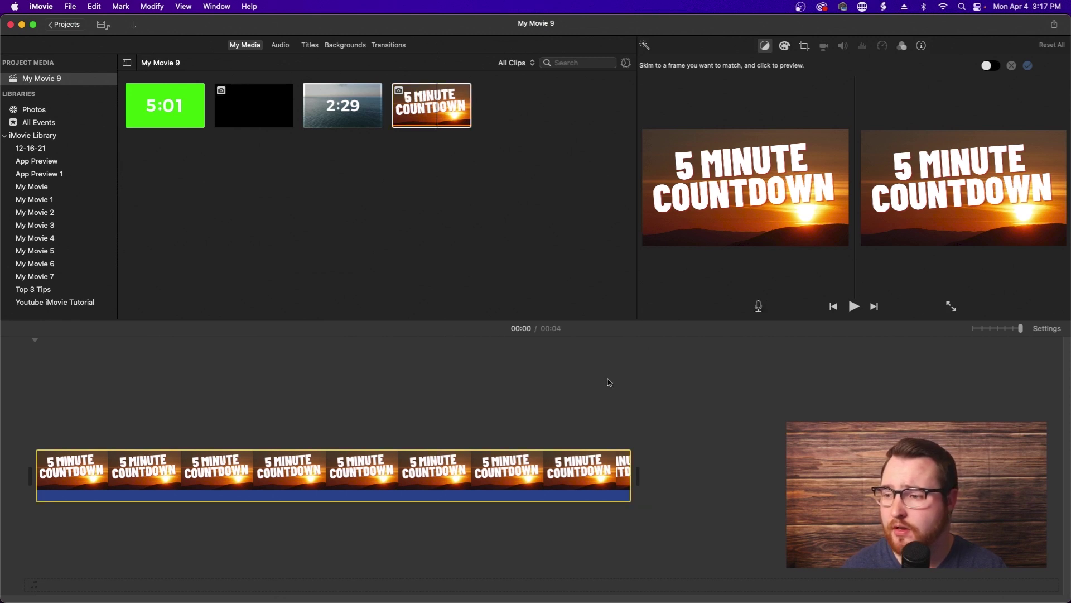
pyautogui.click(565, 467)
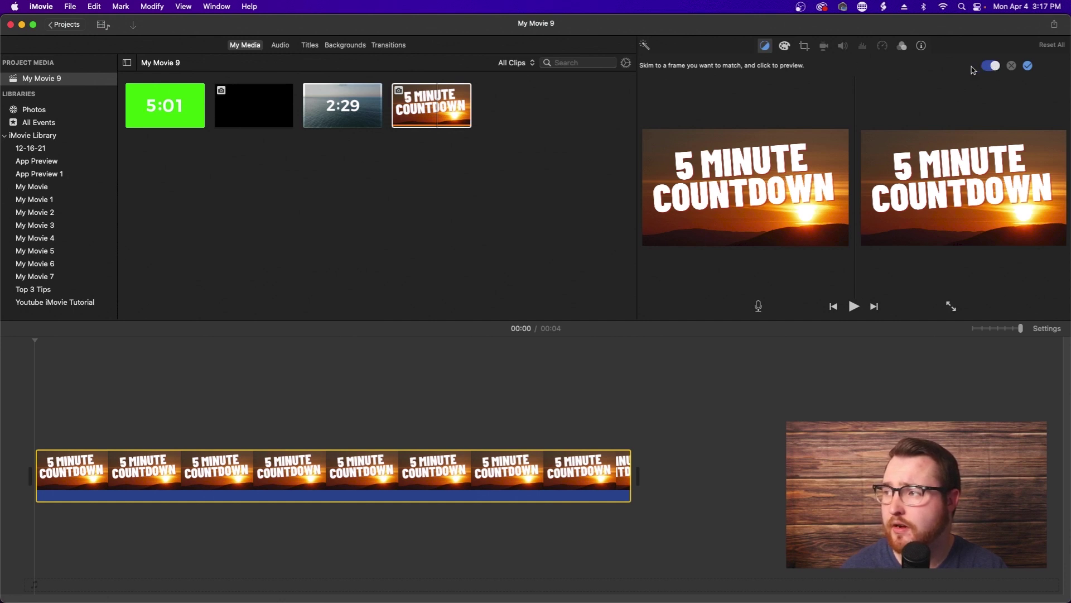
pyautogui.click(1012, 66)
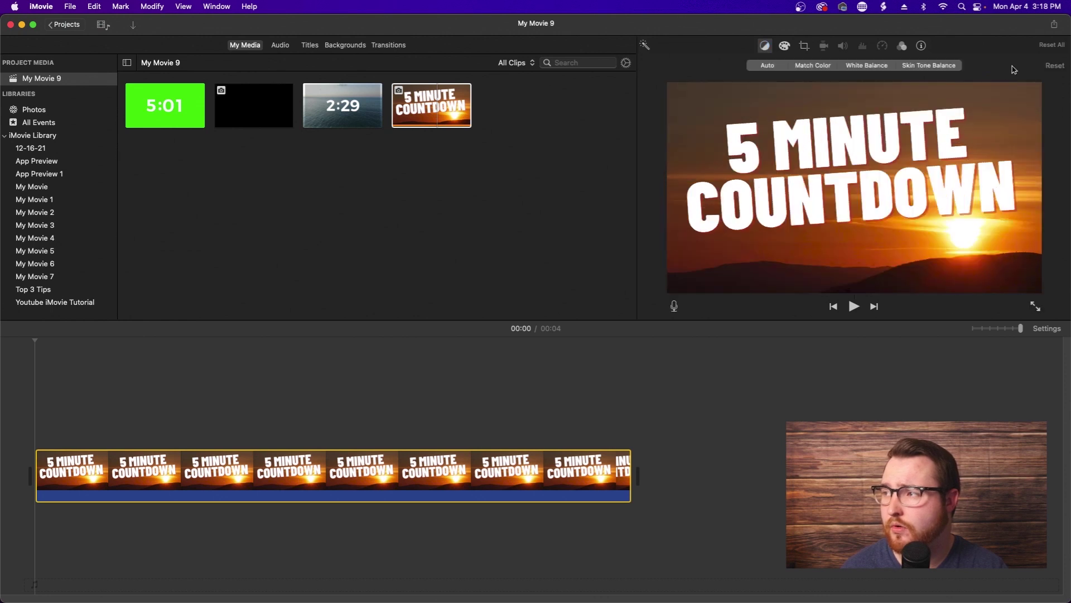
# Try White Balance by sampling the title area of the frame, discard it, and try Skin Tone Balance without applying it.
pyautogui.click(868, 67)
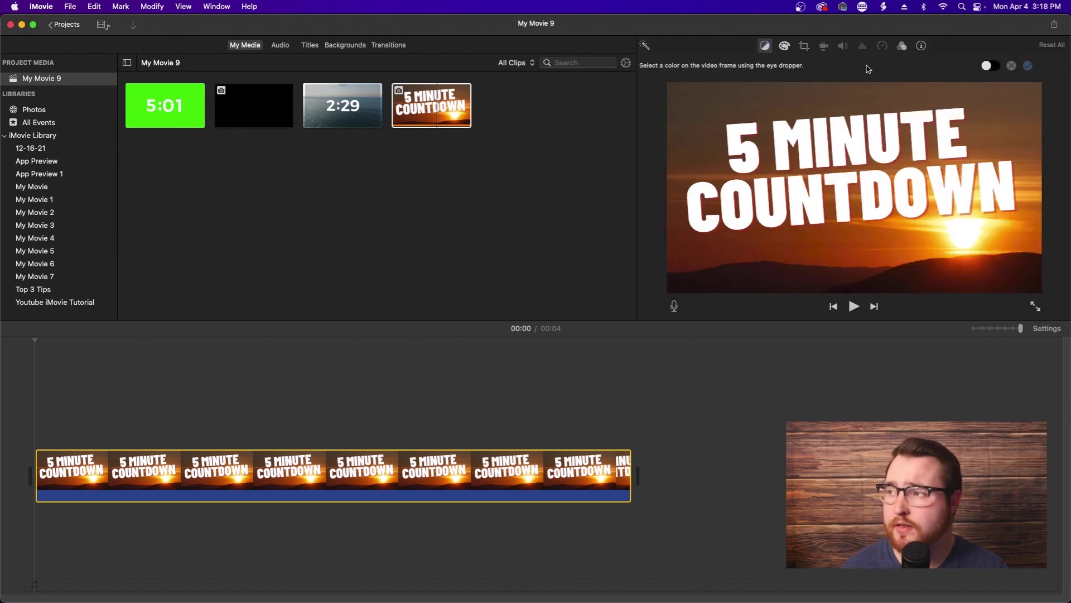
pyautogui.click(841, 123)
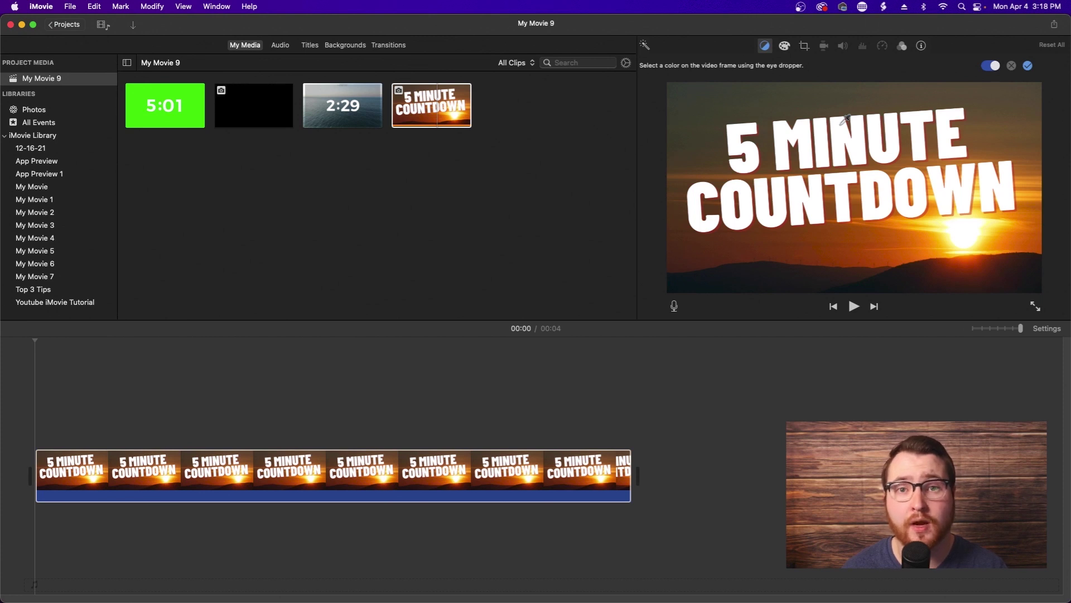
pyautogui.press('Return')
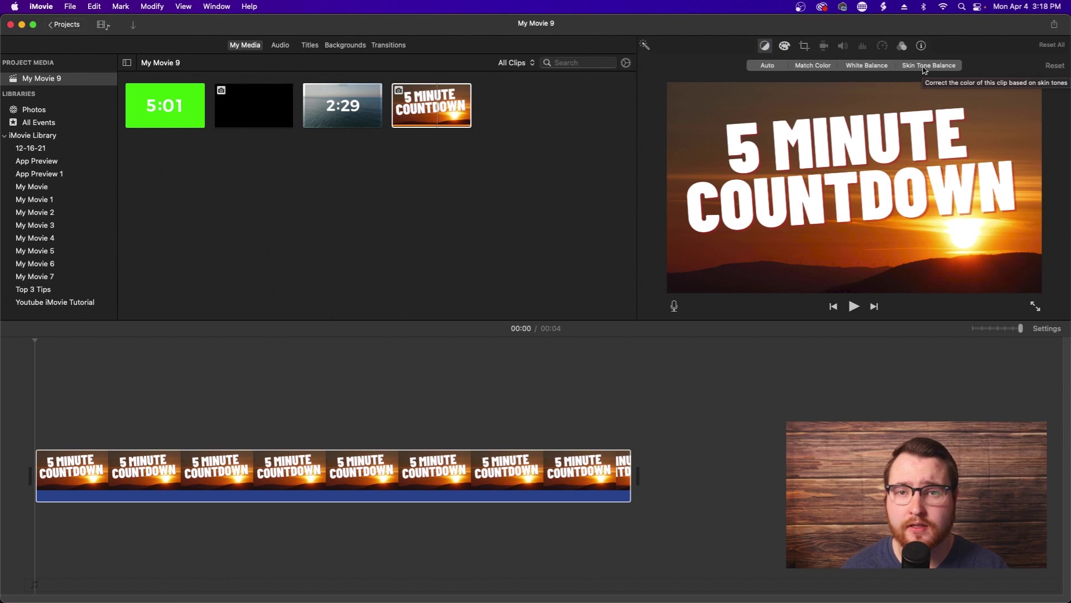
pyautogui.click(925, 66)
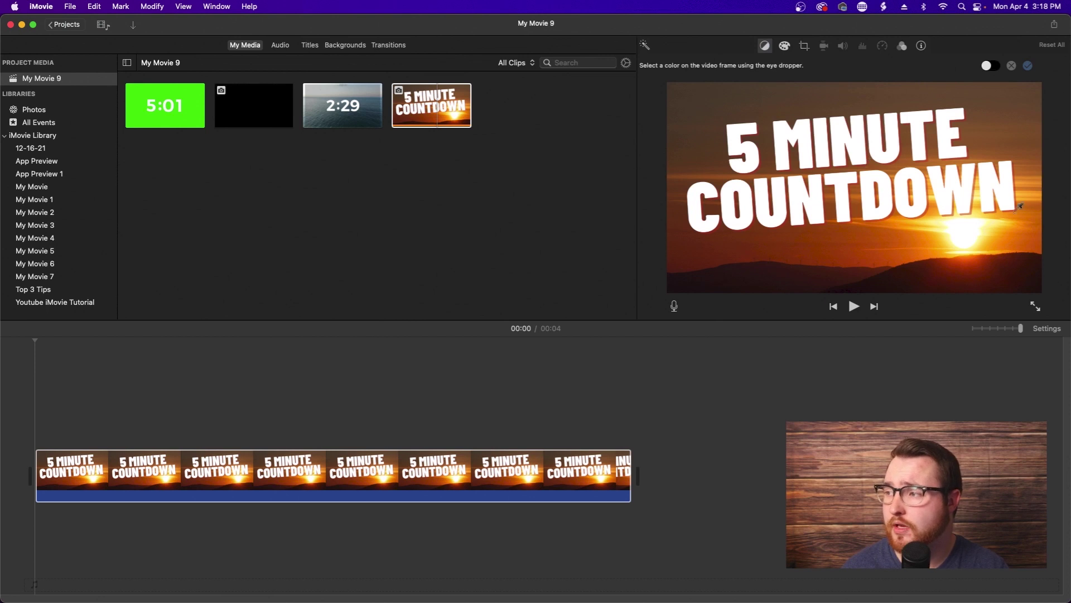
pyautogui.click(1035, 177)
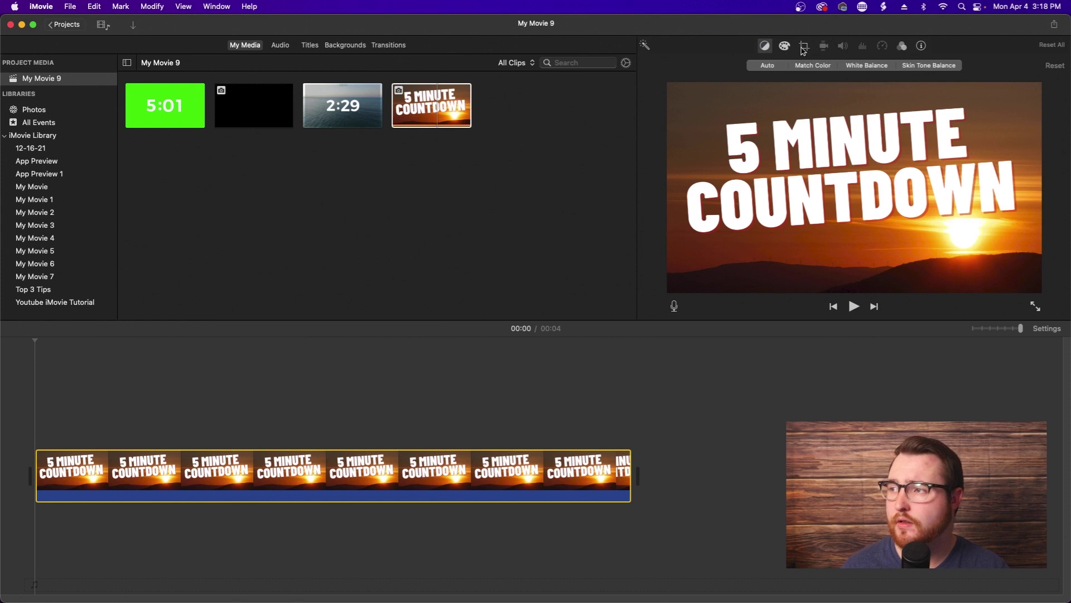
# Compare the Fit and Crop to Fill cropping styles on the countdown clip.
pyautogui.click(805, 47)
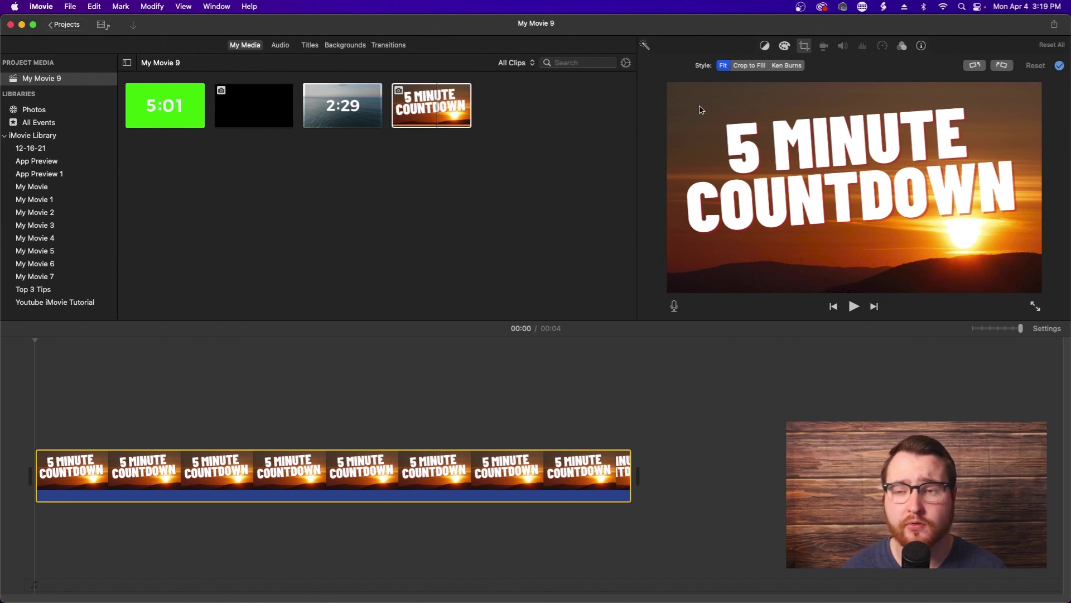
pyautogui.click(748, 68)
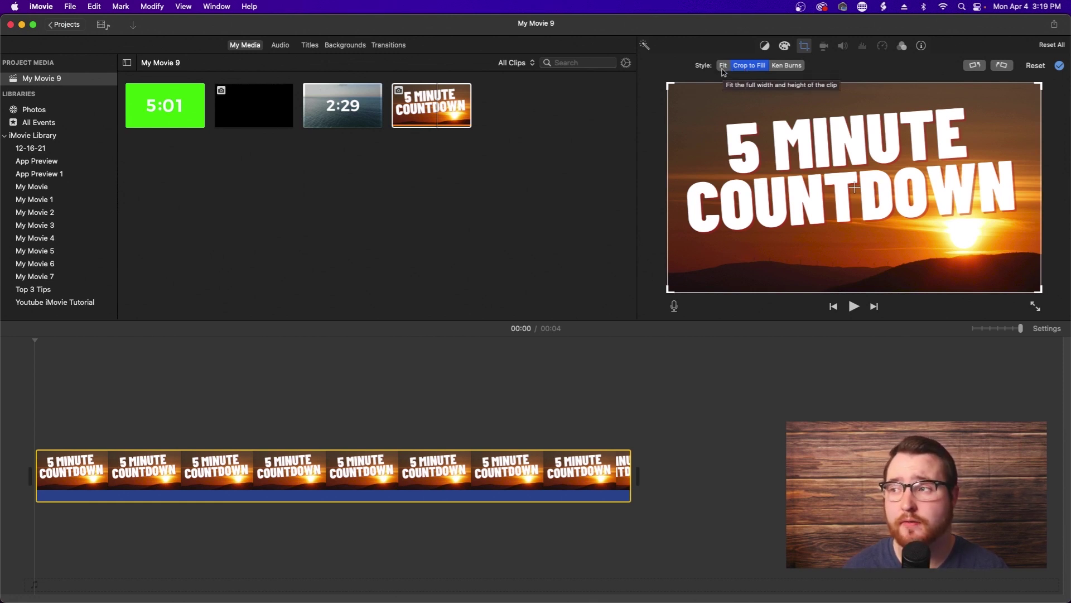
pyautogui.click(723, 66)
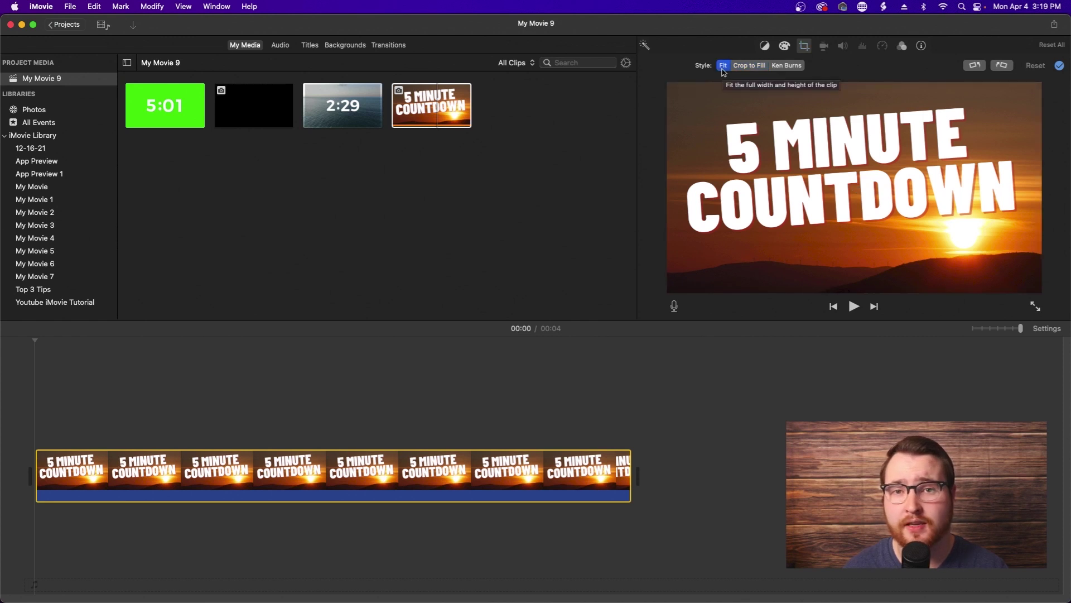
pyautogui.click(739, 68)
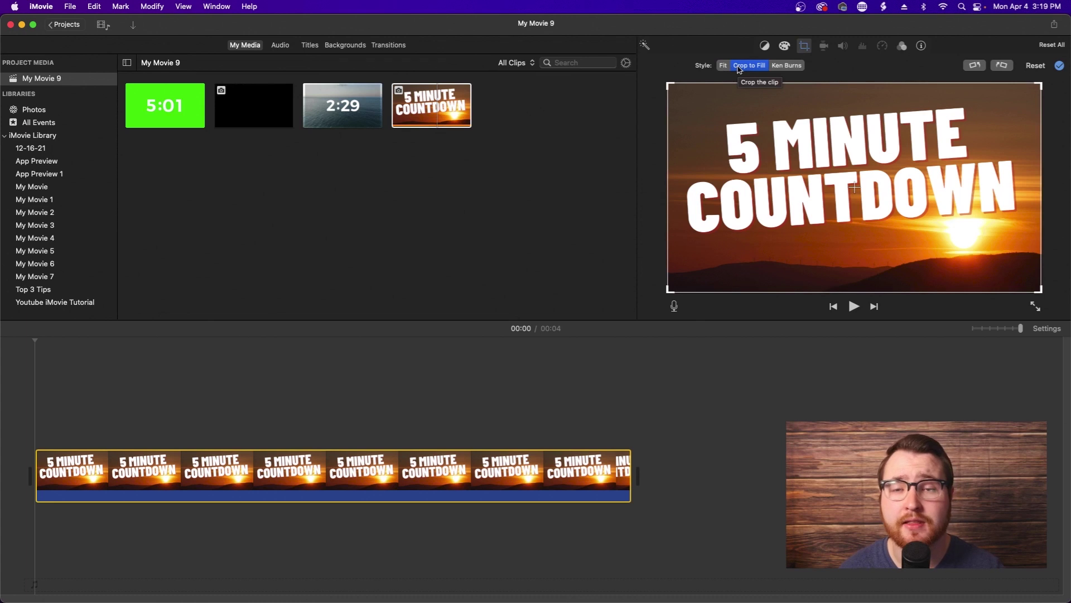
# Apply the Ken Burns style to the clip, play part of it back, and reset the crop adjustment.
pyautogui.click(792, 66)
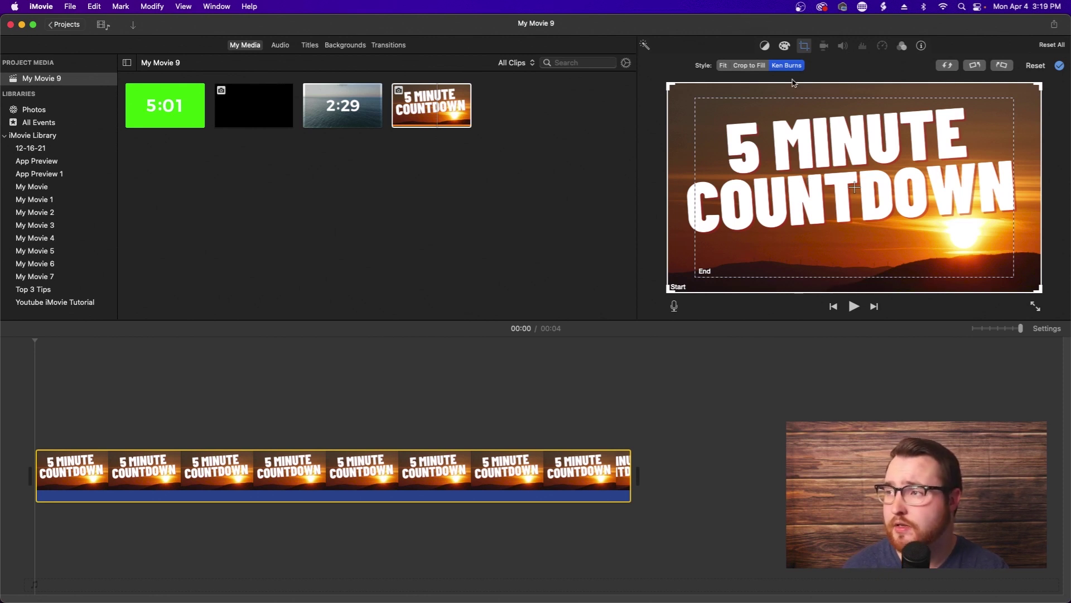
pyautogui.click(1062, 65)
pyautogui.click(71, 454)
pyautogui.press('space')
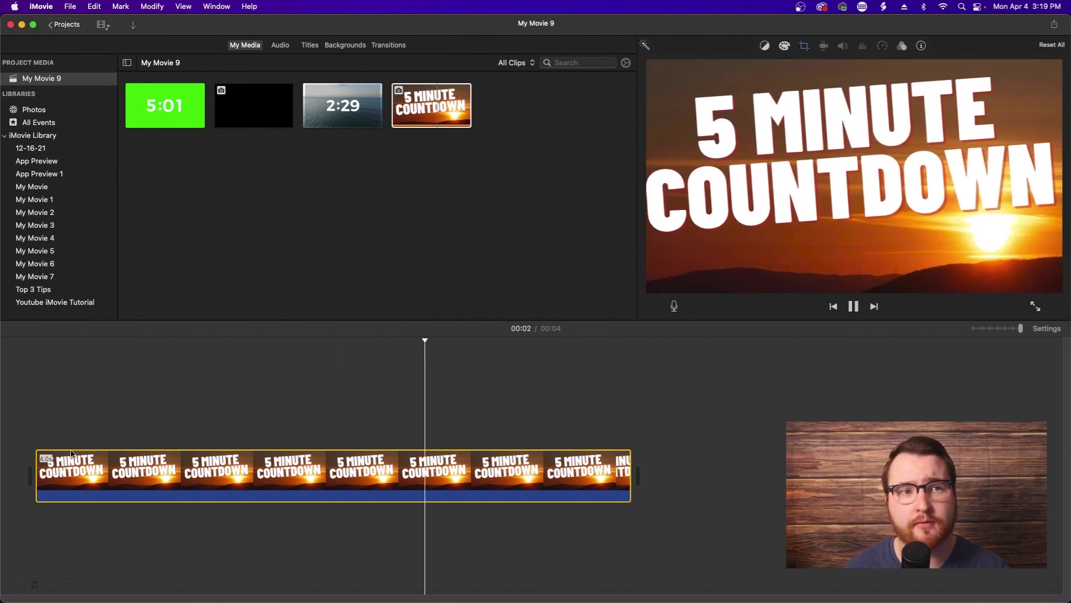
pyautogui.click(406, 390)
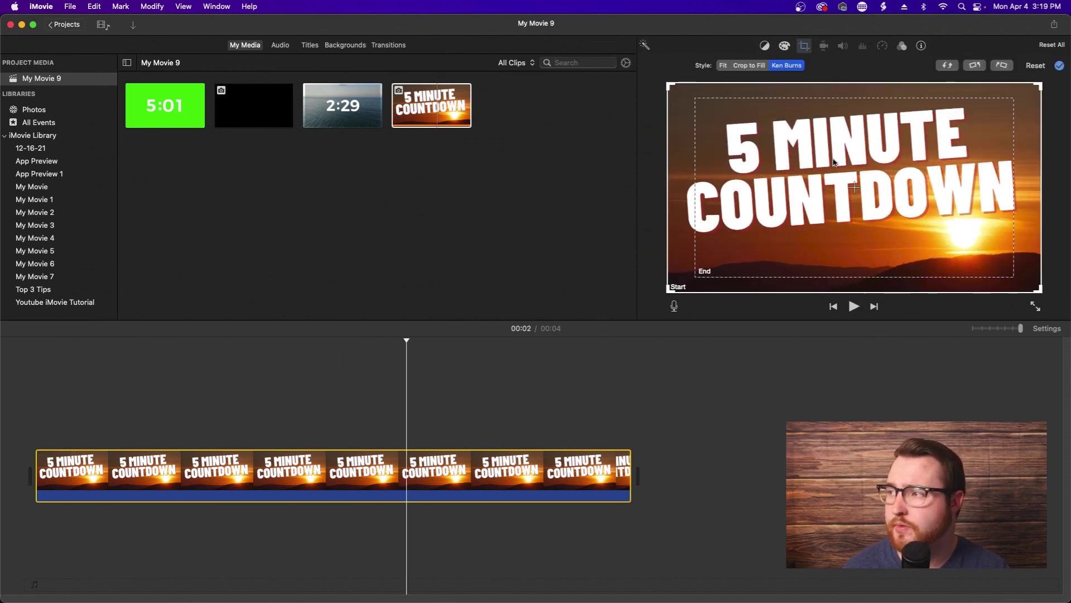
pyautogui.click(1034, 66)
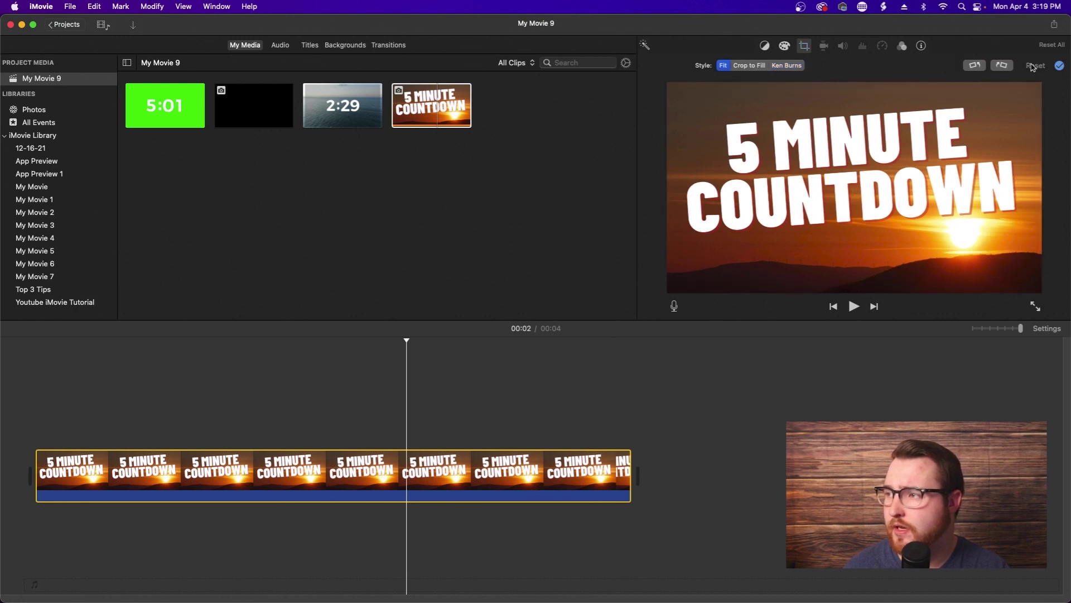
# Rotate the clip a full turn counterclockwise and a full turn clockwise, and accept the crop settings.
pyautogui.click(975, 66)
pyautogui.click(975, 67)
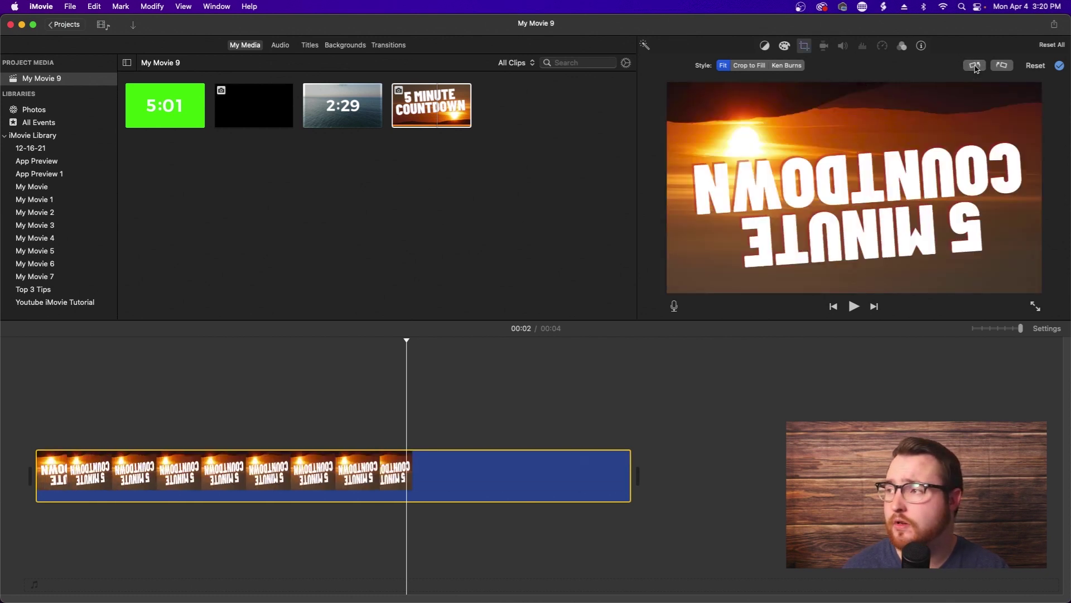
pyautogui.click(975, 66)
pyautogui.click(975, 67)
pyautogui.click(1011, 66)
pyautogui.click(1012, 67)
pyautogui.click(1012, 66)
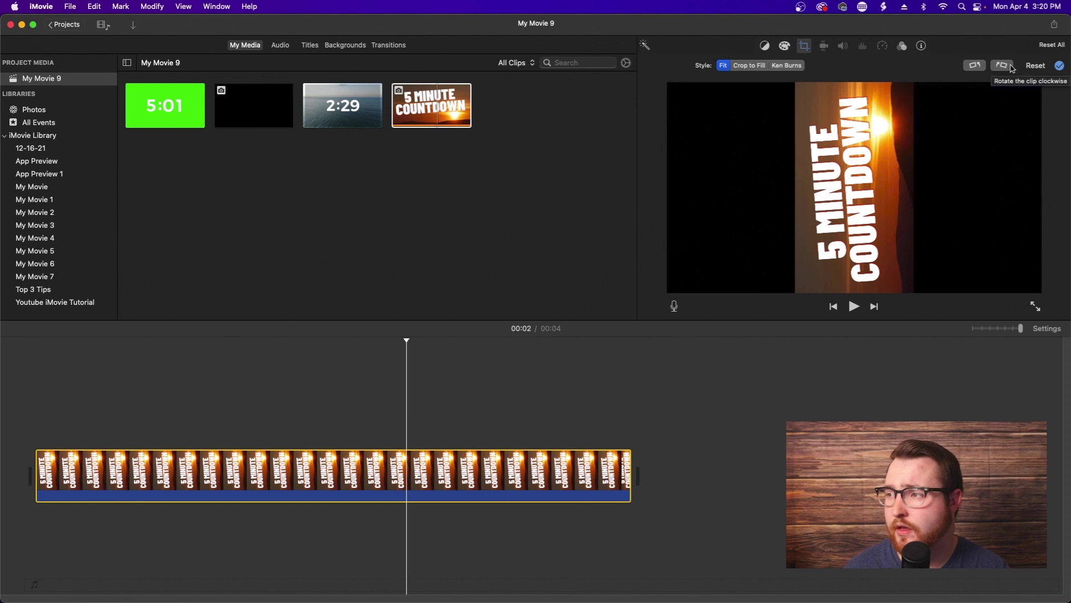
pyautogui.click(1012, 67)
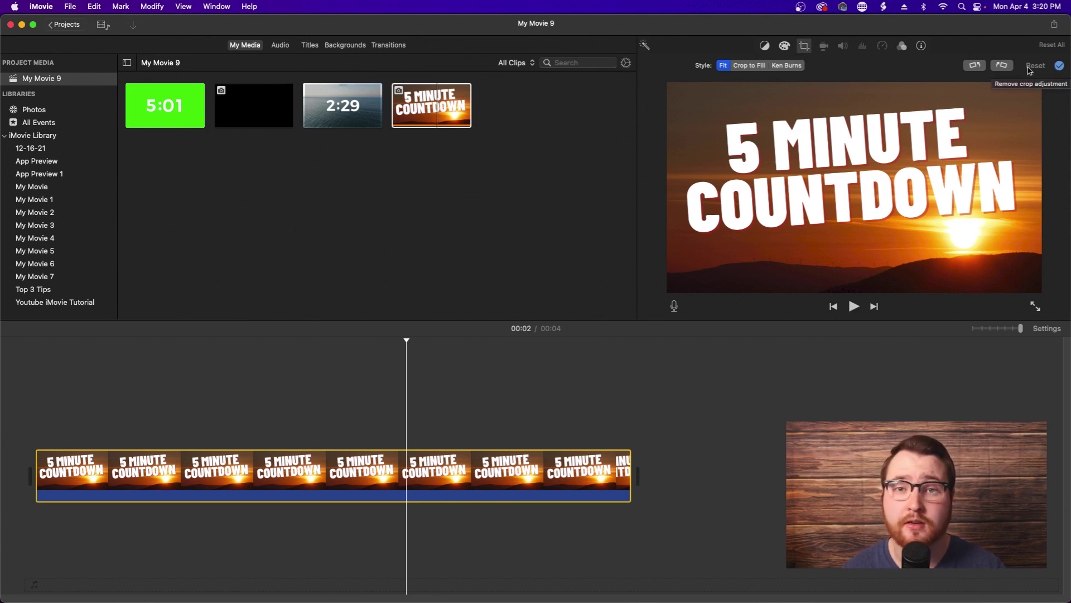
pyautogui.click(1060, 65)
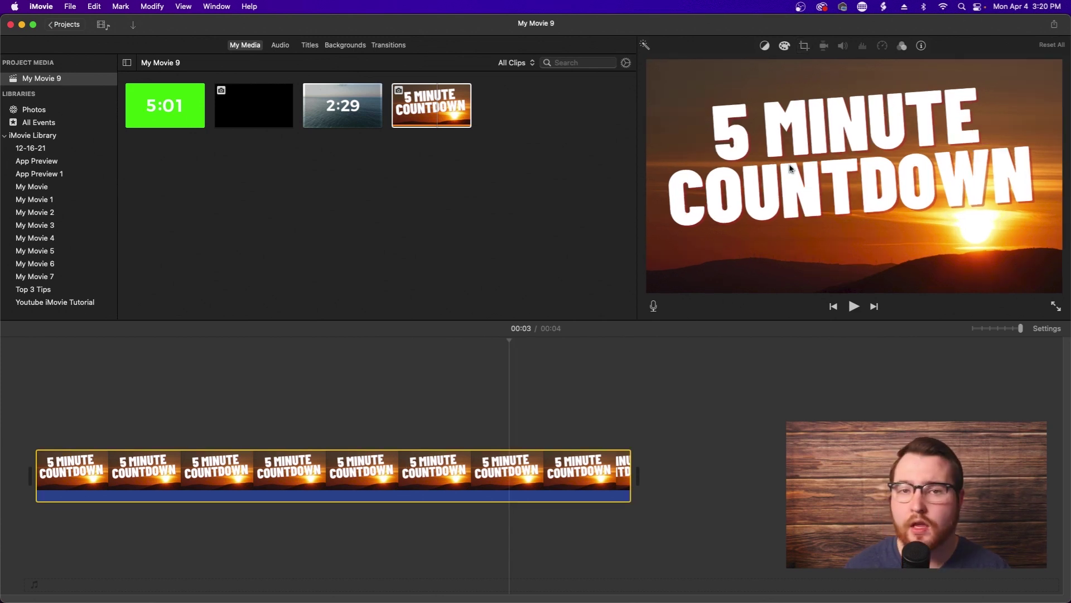
# Browse the available clip filters for the countdown clip and check the audio effect setting, leaving both at None.
pyautogui.click(902, 46)
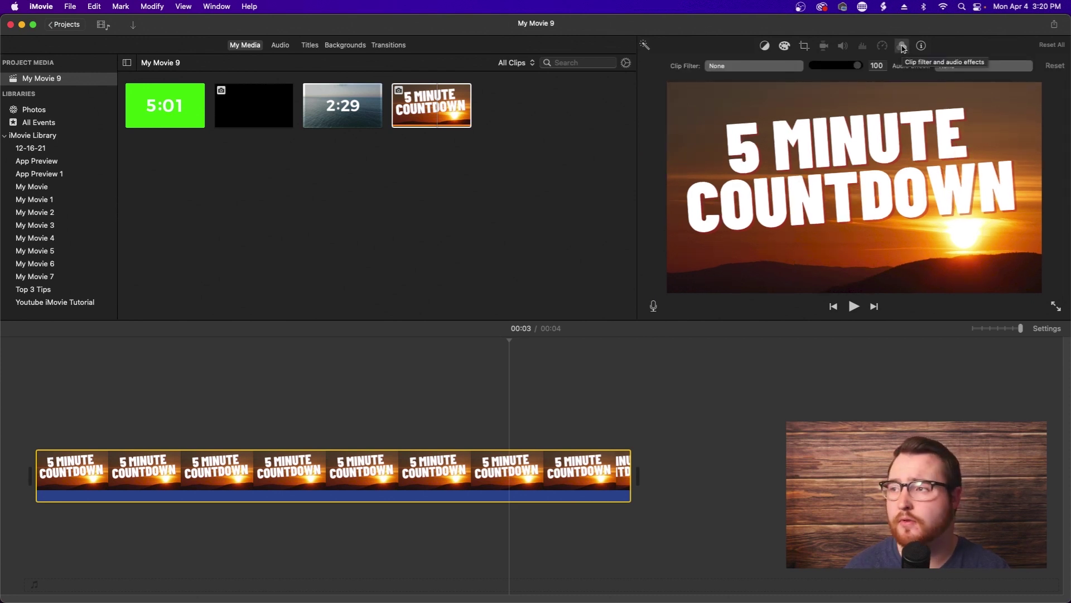
pyautogui.click(779, 67)
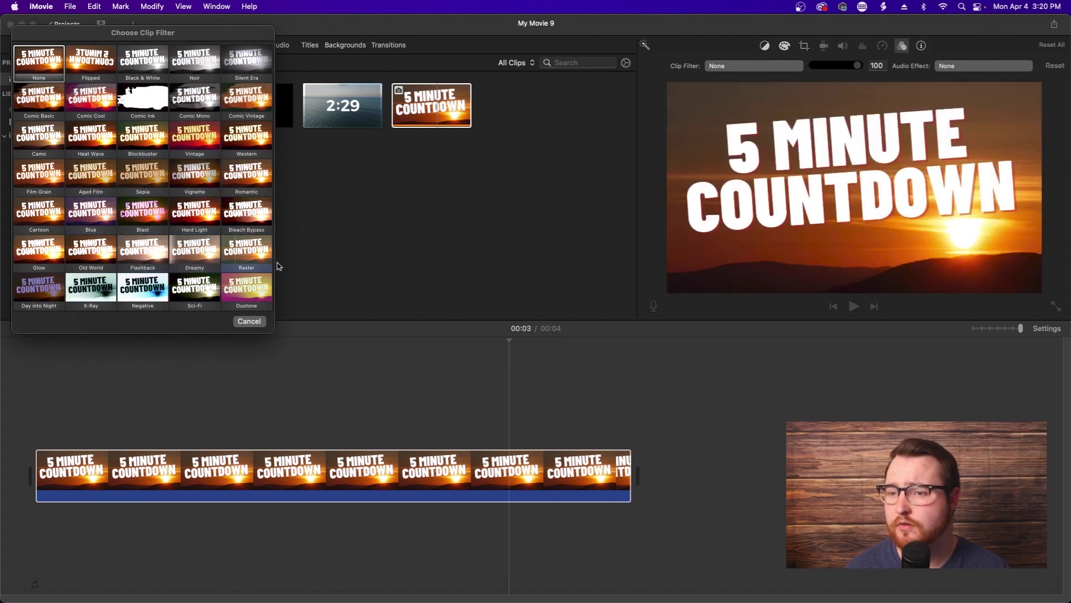
pyautogui.click(322, 263)
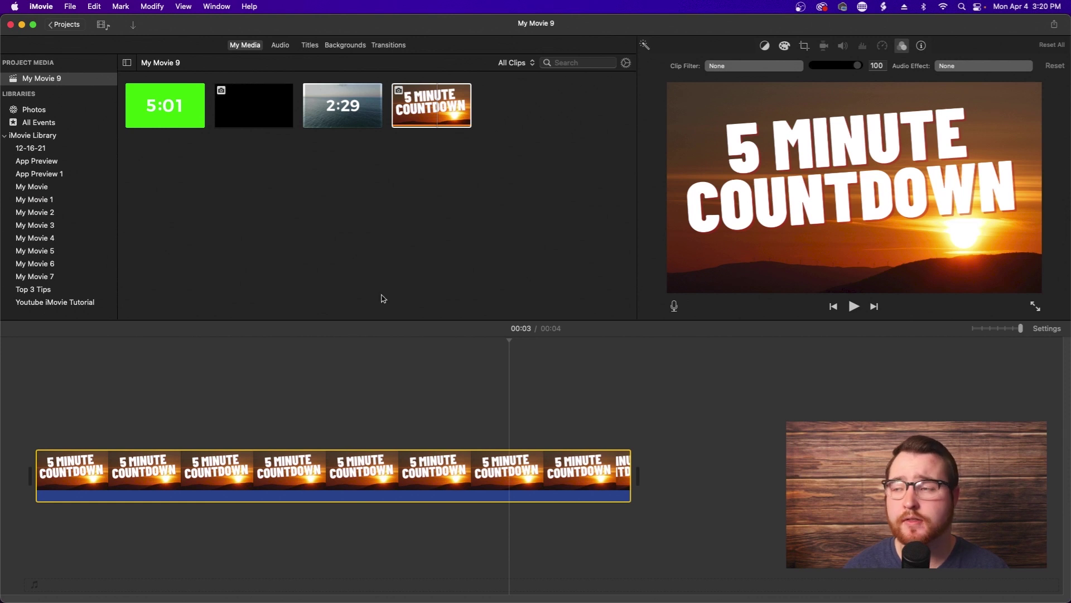
pyautogui.click(947, 66)
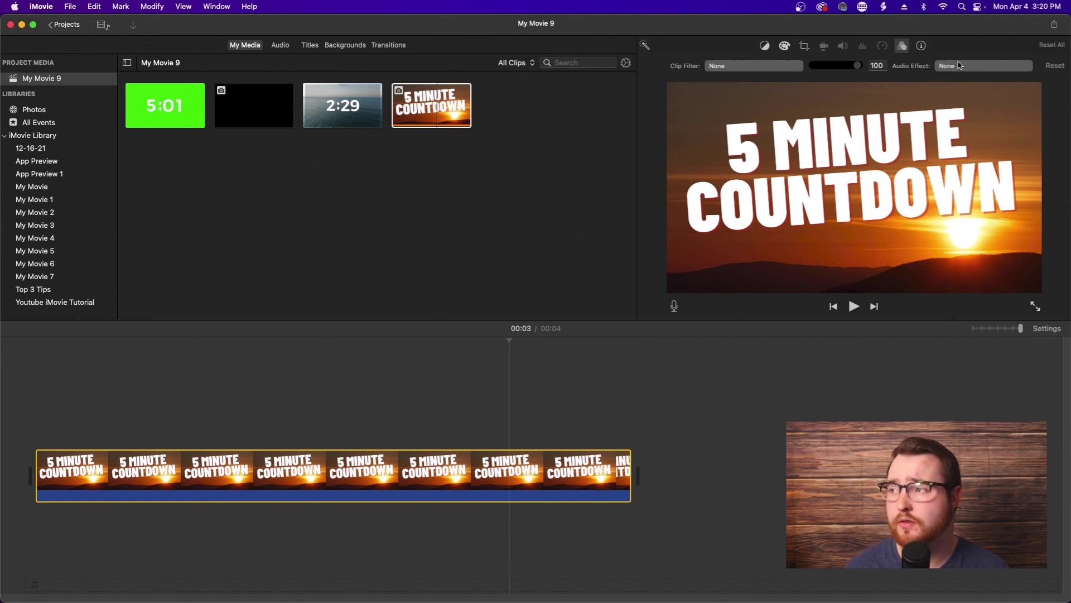
pyautogui.click(959, 65)
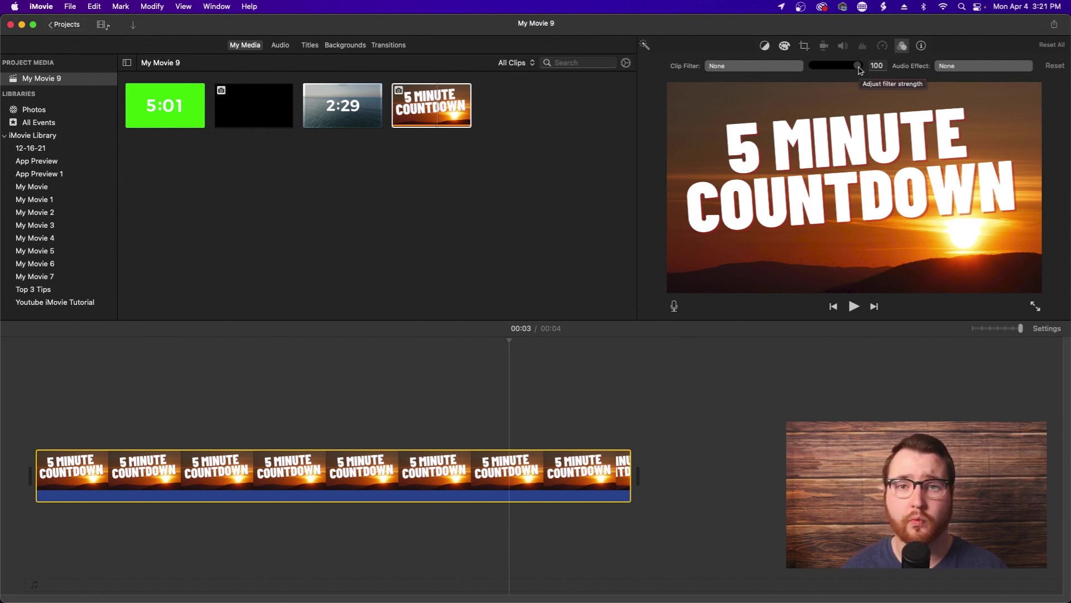
# Try the Vintage clip filter on the countdown clip with its strength lowered to 38, and reset the filter settings.
pyautogui.moveTo(847, 66)
pyautogui.mouseDown()
pyautogui.moveTo(812, 65)
pyautogui.moveTo(857, 66)
pyautogui.moveTo(812, 66)
pyautogui.moveTo(859, 66)
pyautogui.moveTo(810, 66)
pyautogui.moveTo(830, 66)
pyautogui.mouseUp()
pyautogui.click(787, 67)
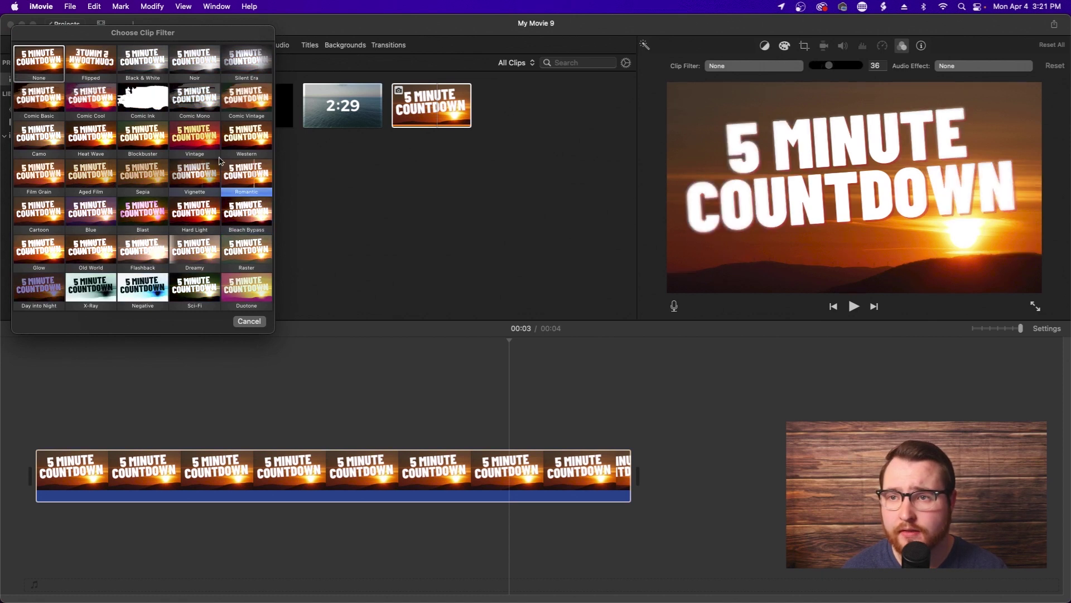
pyautogui.click(198, 139)
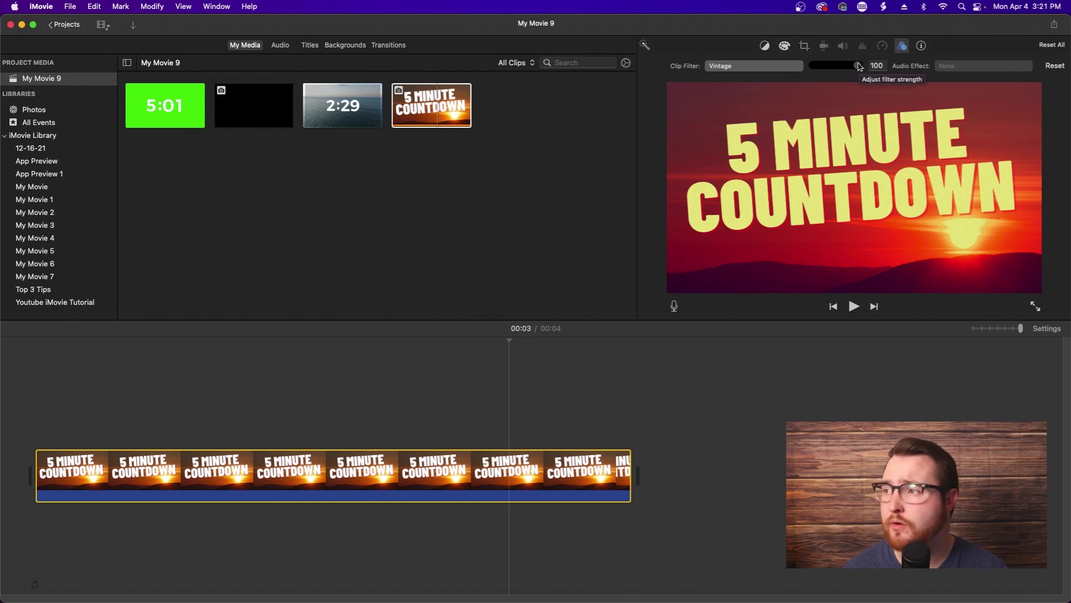
pyautogui.moveTo(860, 64); pyautogui.dragTo(823, 63)
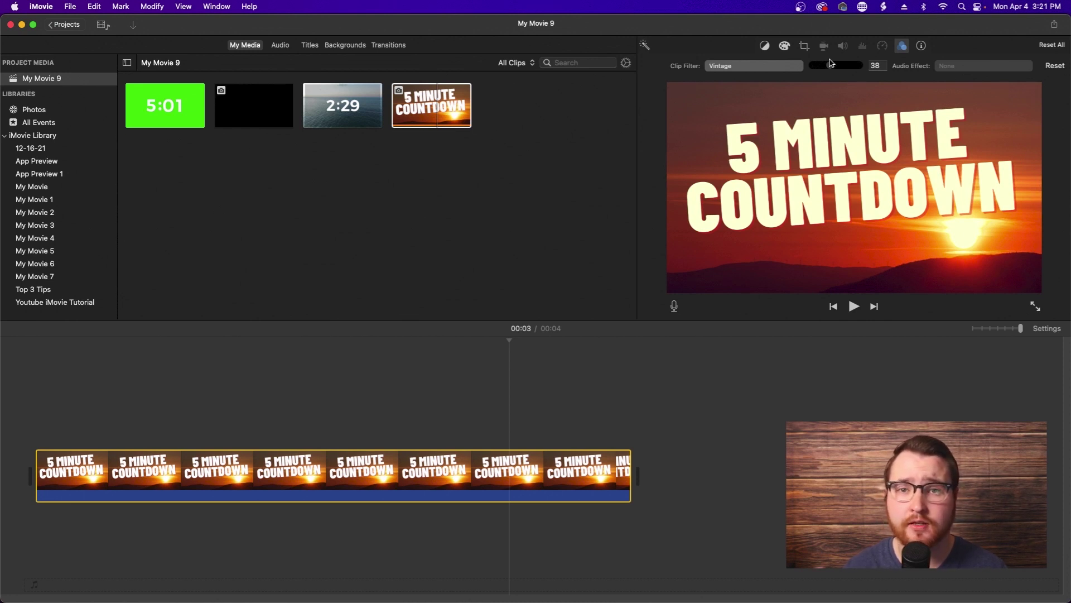
pyautogui.click(1055, 66)
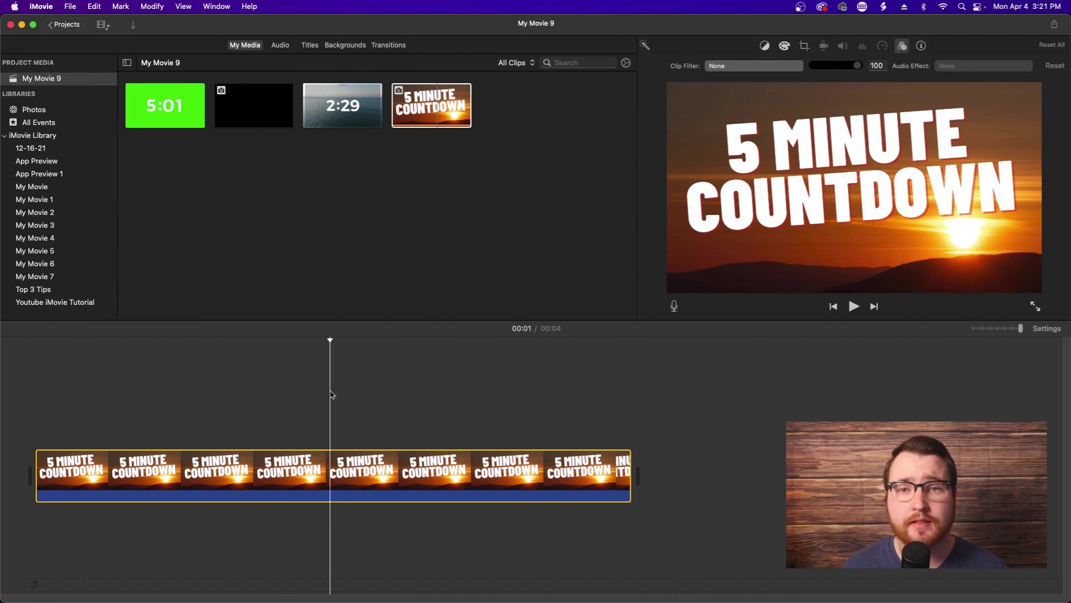
# Trim the ends of the countdown clip slightly and split it into two pieces near its middle.
pyautogui.moveTo(627, 477); pyautogui.dragTo(595, 480)
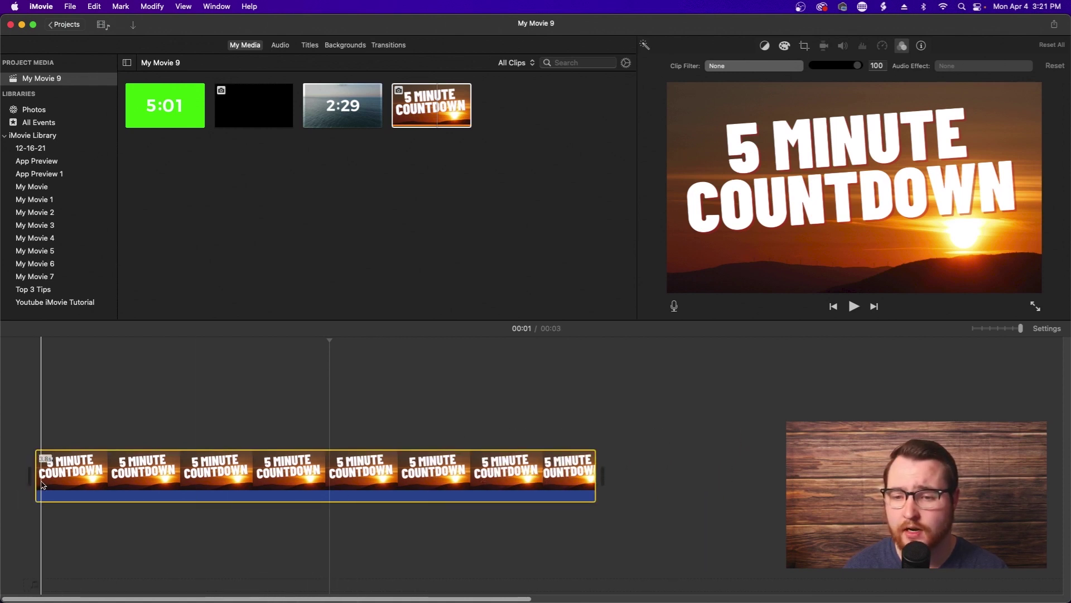
pyautogui.moveTo(42, 484)
pyautogui.mouseDown()
pyautogui.moveTo(302, 471)
pyautogui.moveTo(41, 471)
pyautogui.mouseUp()
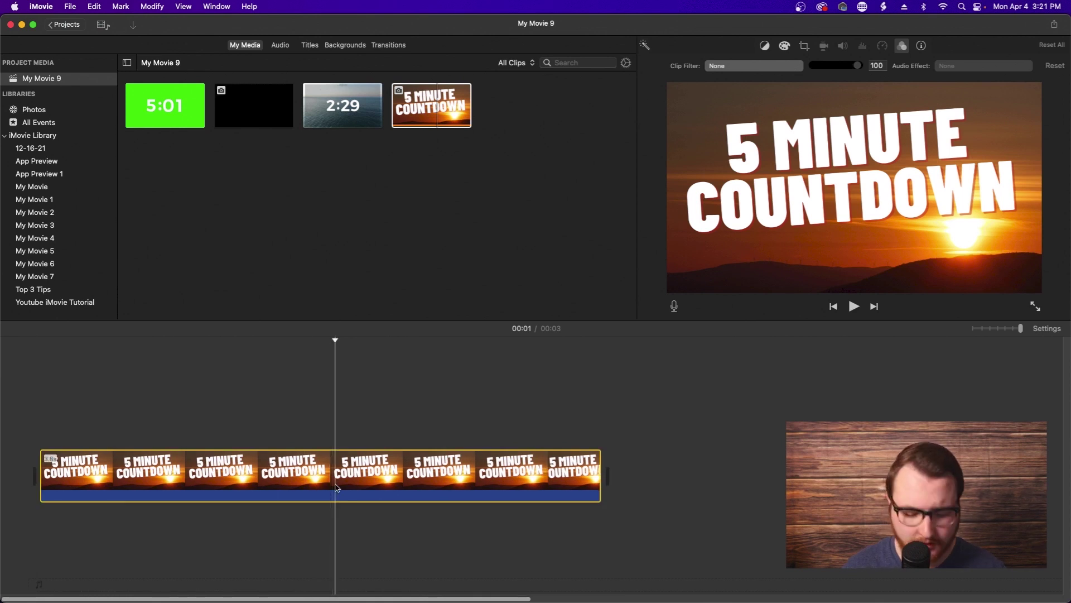
pyautogui.press('super+b')
pyautogui.moveTo(385, 472); pyautogui.dragTo(468, 467)
pyautogui.click(419, 469)
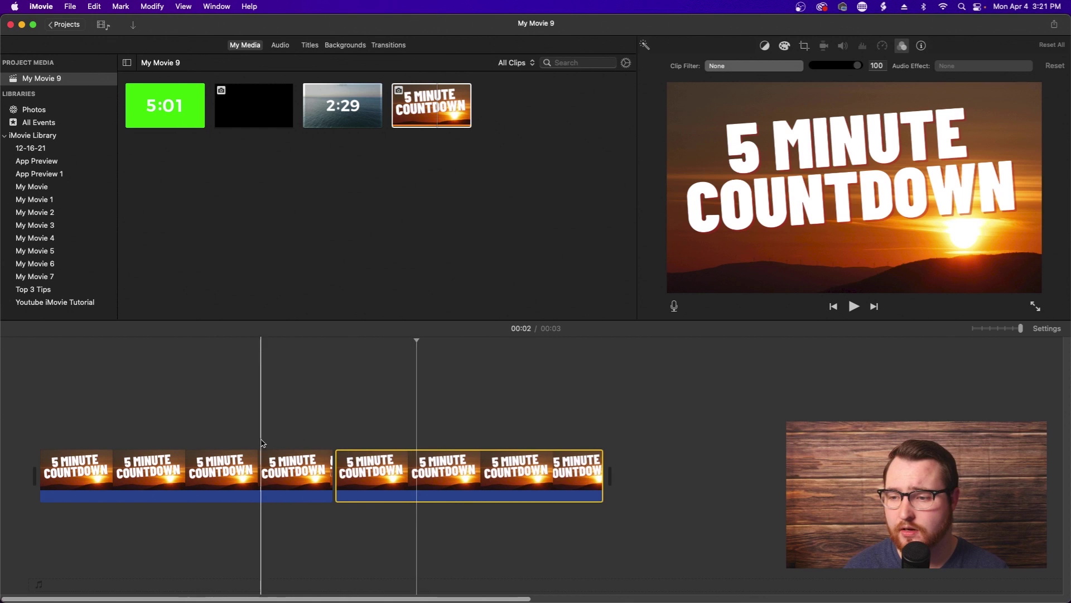
pyautogui.click(235, 451)
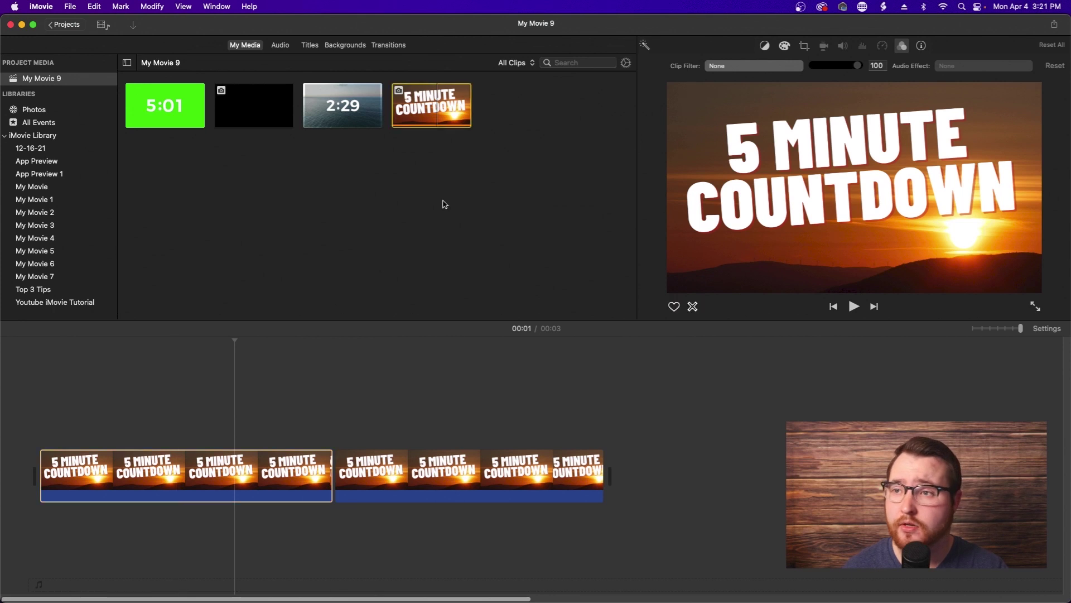
# Stack another copy of the countdown image above the clips, shorten it, and move it to the end of the main track.
pyautogui.moveTo(445, 114); pyautogui.dragTo(242, 413)
pyautogui.moveTo(852, 415); pyautogui.dragTo(473, 416)
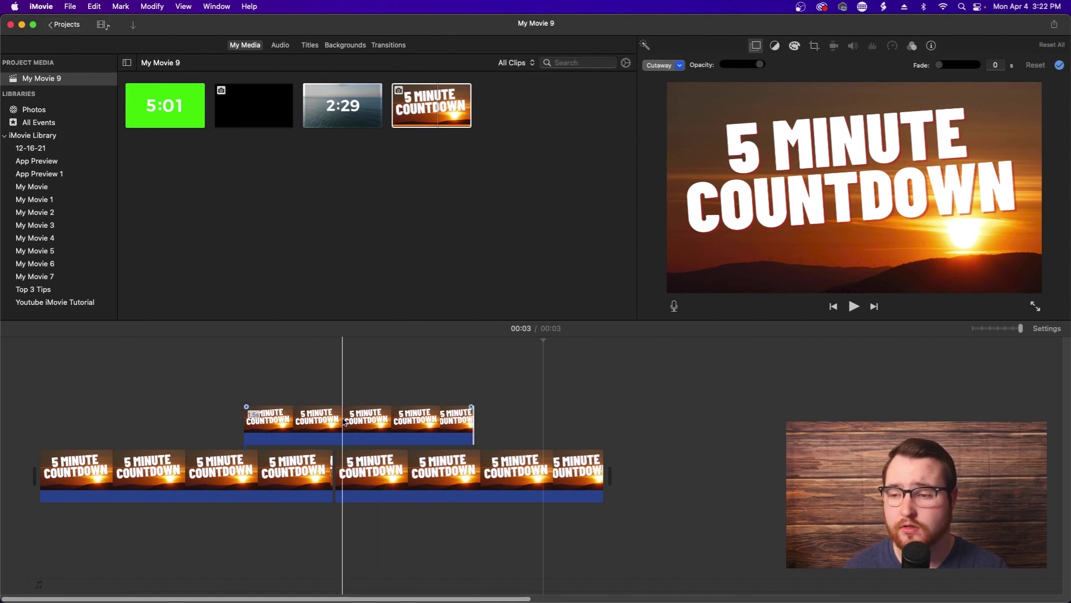
pyautogui.moveTo(310, 422); pyautogui.dragTo(695, 477)
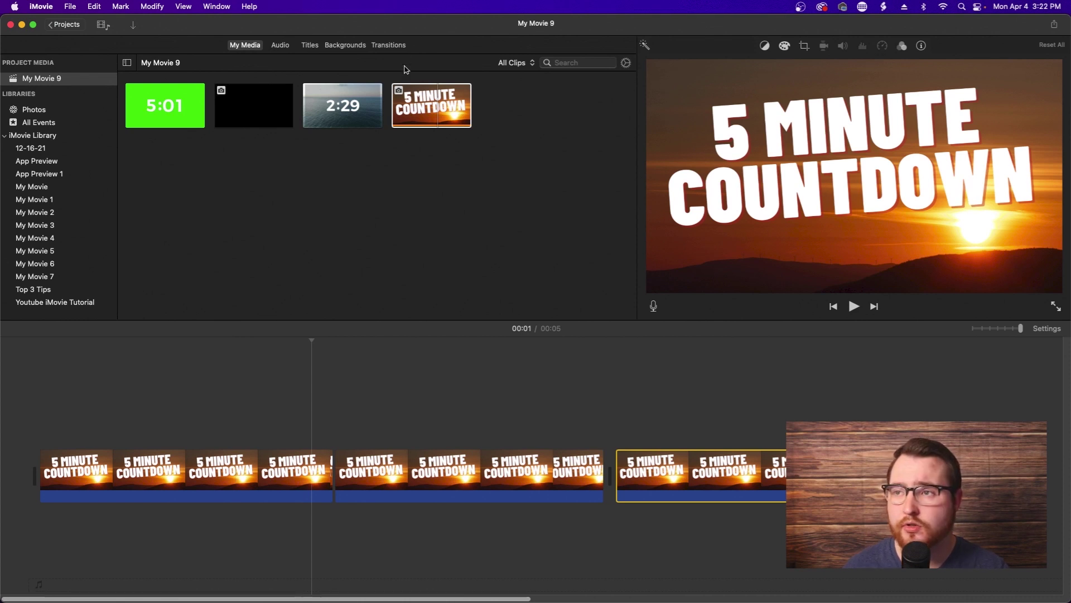
# Add a Slide Left transition between the last two clips and play back across it.
pyautogui.click(391, 45)
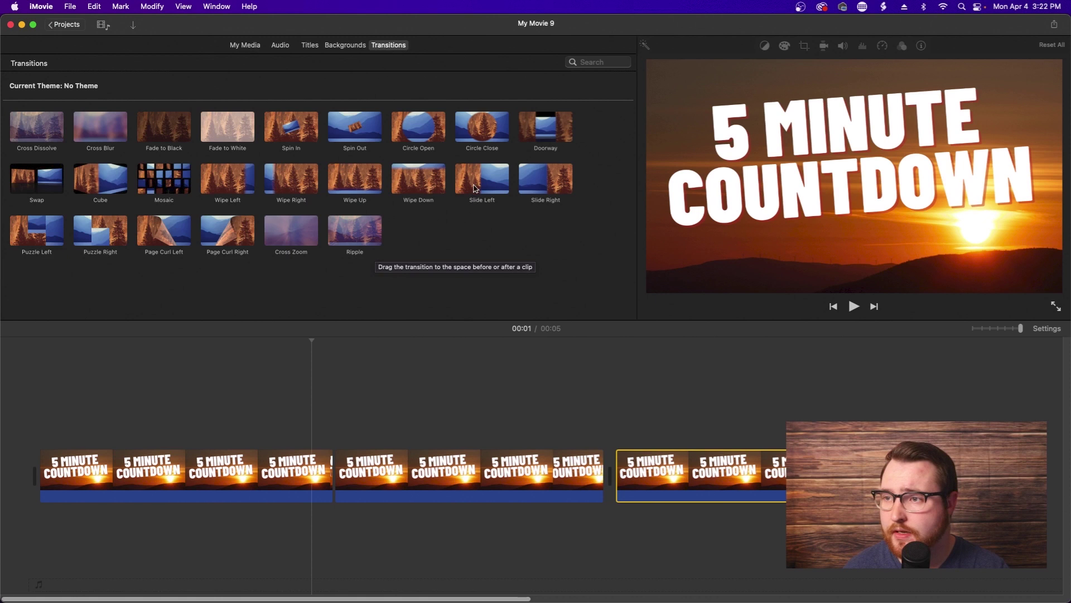
pyautogui.moveTo(467, 198); pyautogui.dragTo(535, 485)
pyautogui.click(501, 390)
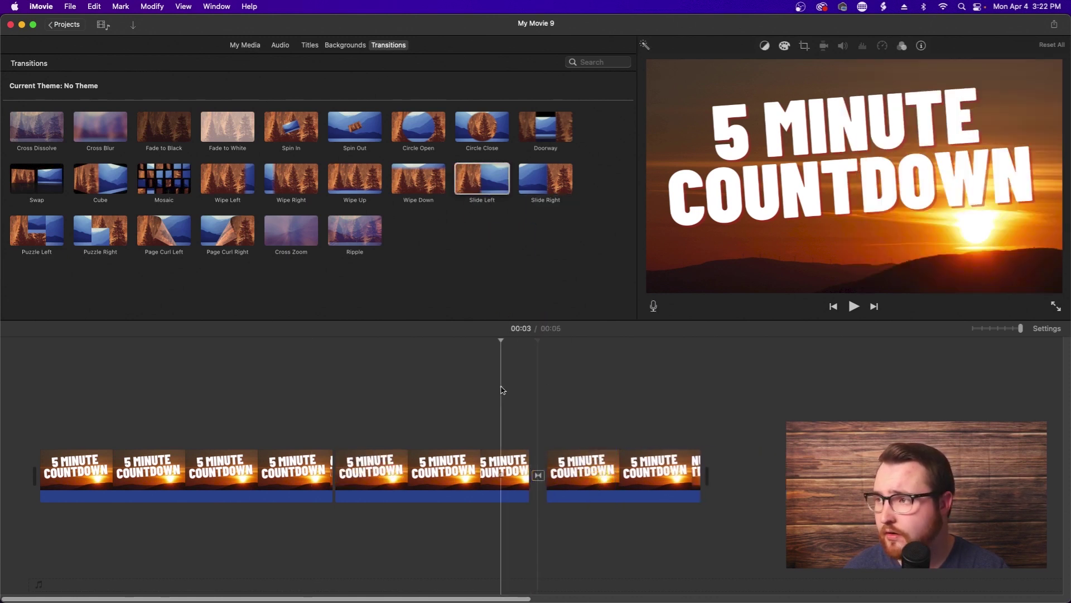
pyautogui.press('space')
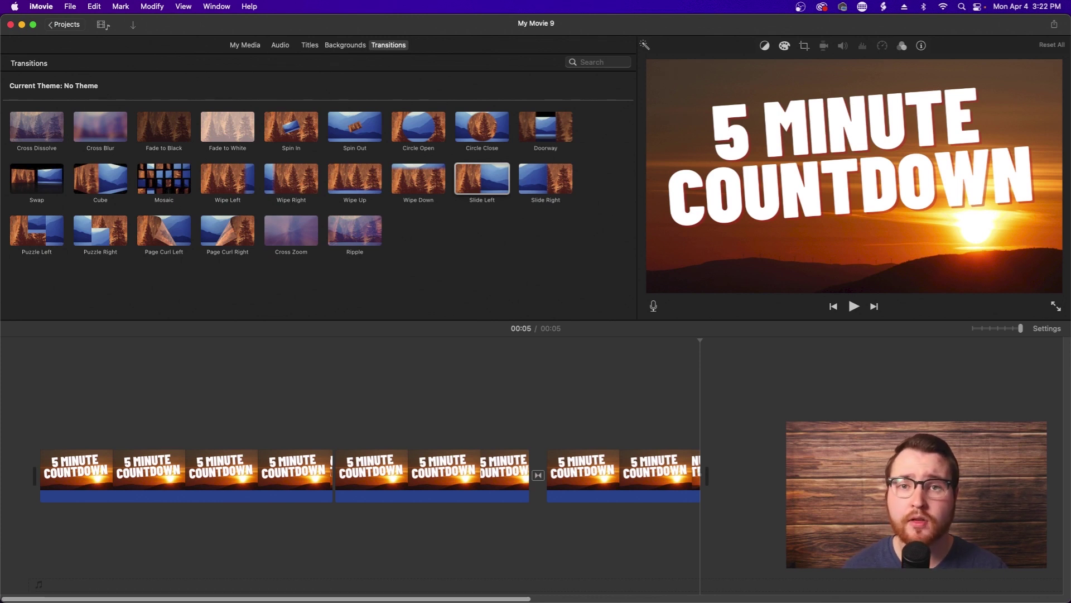
# Return to the project media and delete all clips from the timeline.
pyautogui.click(250, 45)
pyautogui.moveTo(588, 393); pyautogui.dragTo(279, 500)
pyautogui.press('Delete')
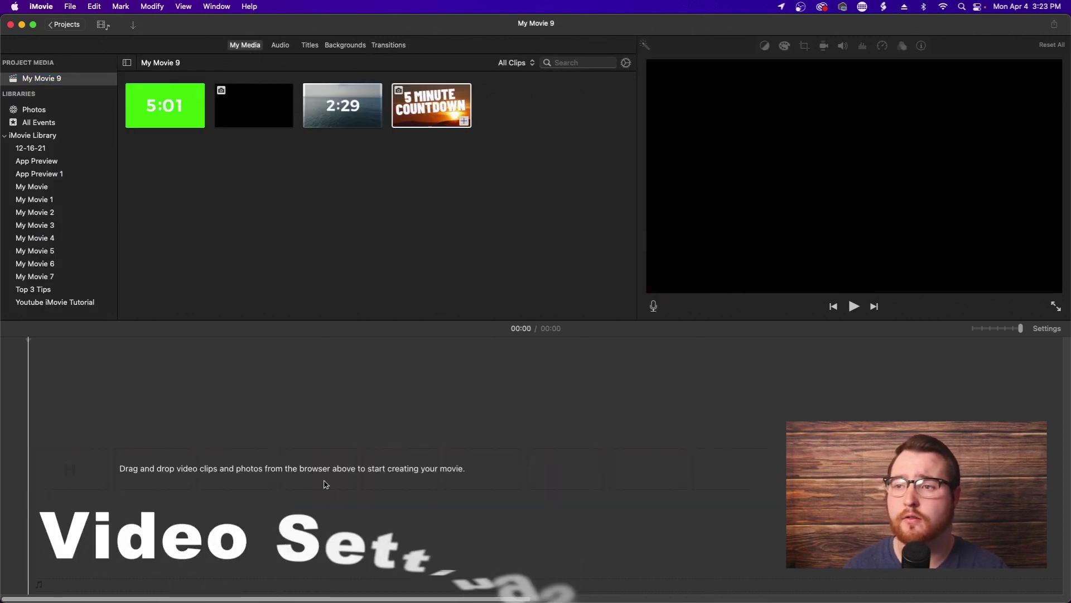
# Add the five-minute ocean countdown video to the empty timeline.
pyautogui.moveTo(333, 112); pyautogui.dragTo(41, 497)
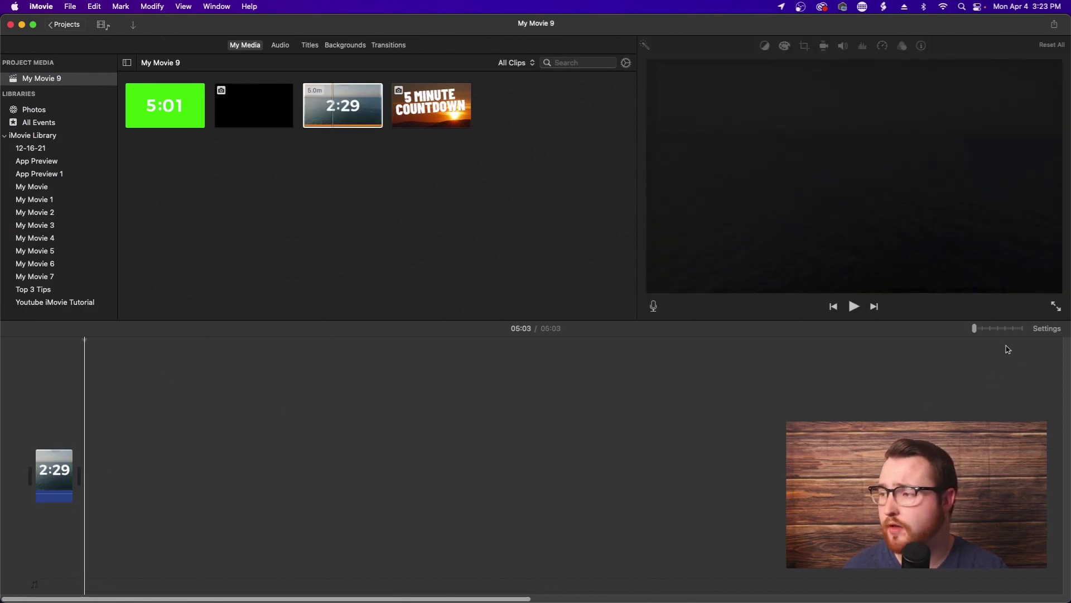
pyautogui.moveTo(974, 329); pyautogui.dragTo(990, 329)
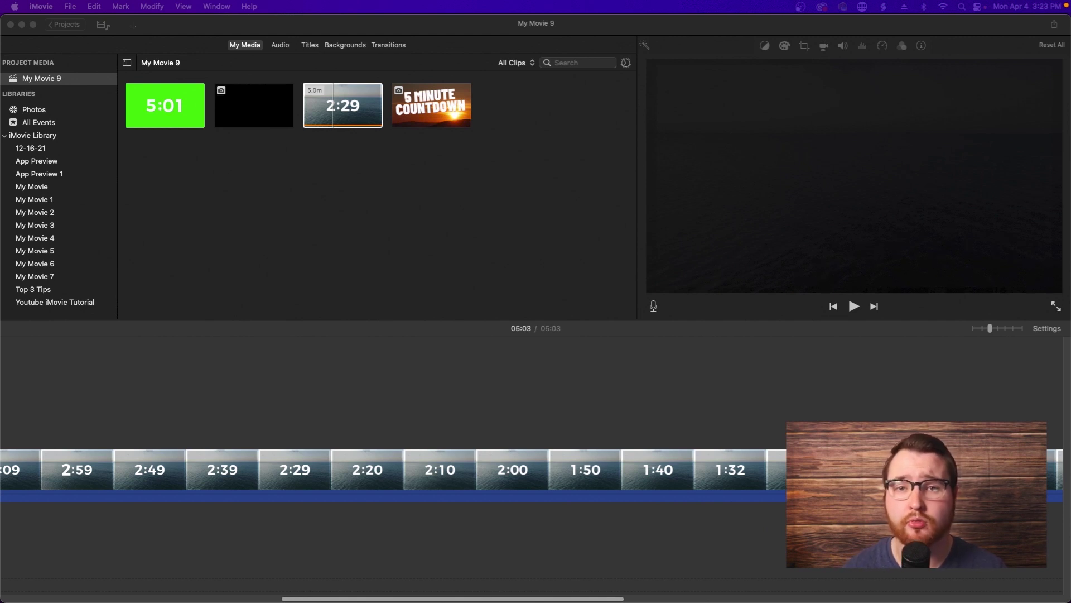
pyautogui.click(368, 295)
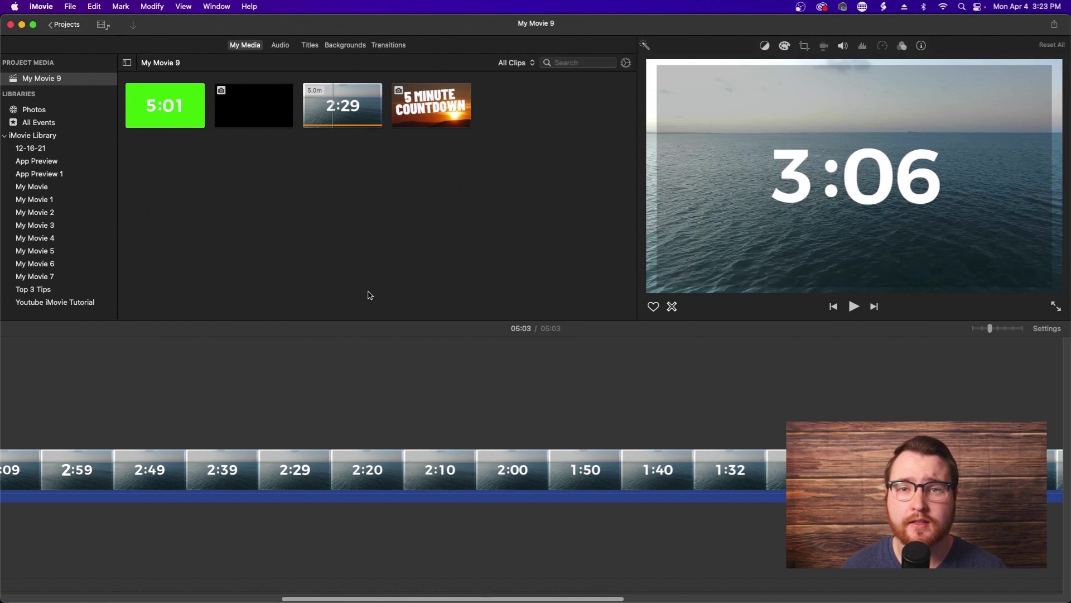
# Place the 5 Minute Countdown image as a cutaway above the ocean video, around its 4:18 frame.
pyautogui.click(210, 449)
pyautogui.hscroll(-10, 212, 447)
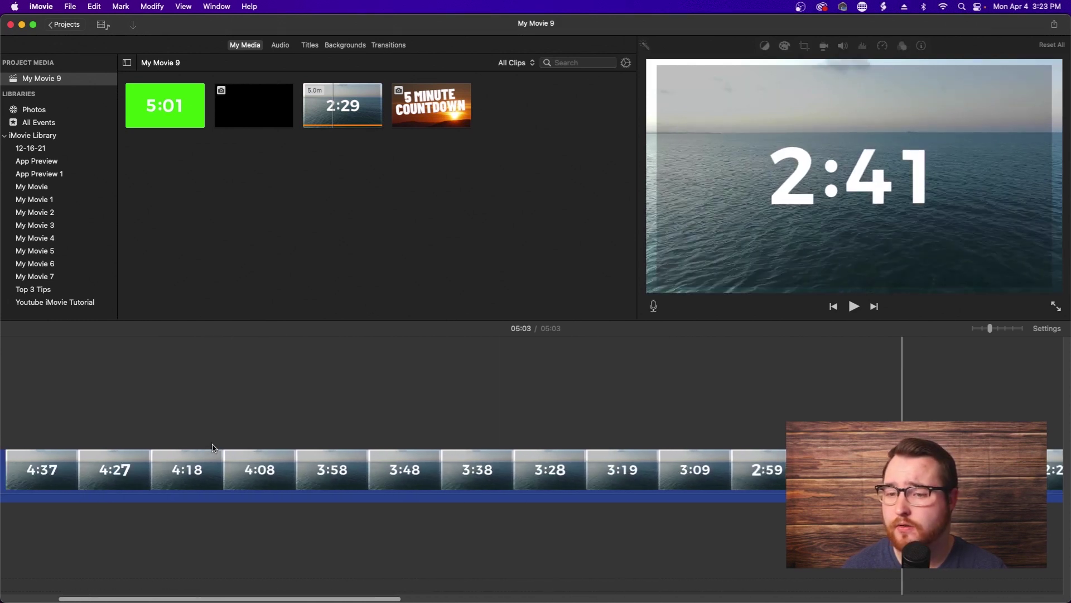
pyautogui.hscroll(-5, 212, 447)
pyautogui.moveTo(435, 107); pyautogui.dragTo(365, 421)
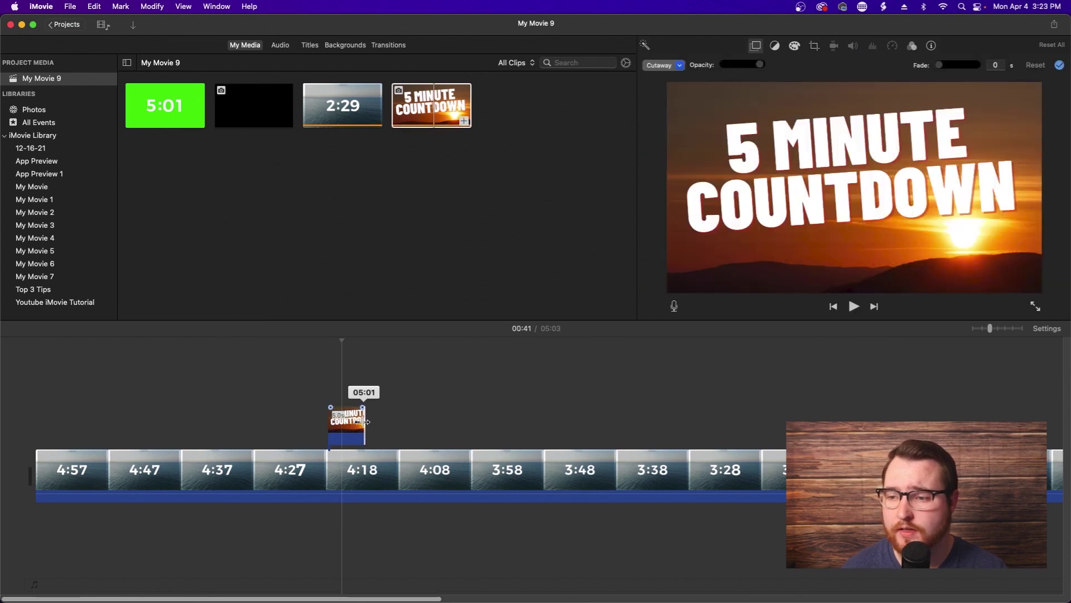
# Play the timeline from just before the cutaway image to preview how it covers the ocean video.
pyautogui.click(310, 407)
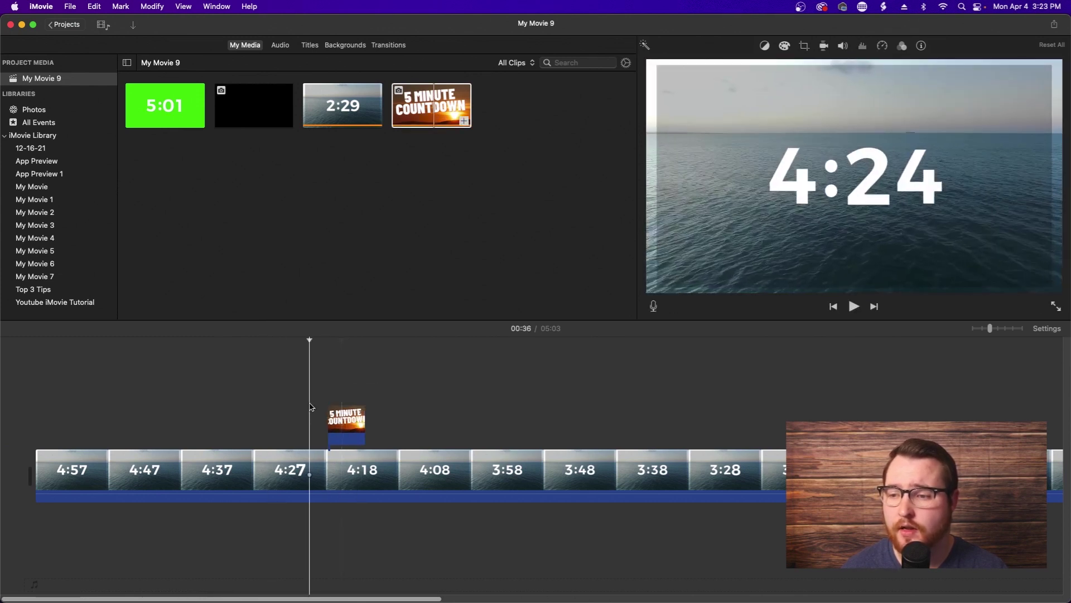
pyautogui.press('space')
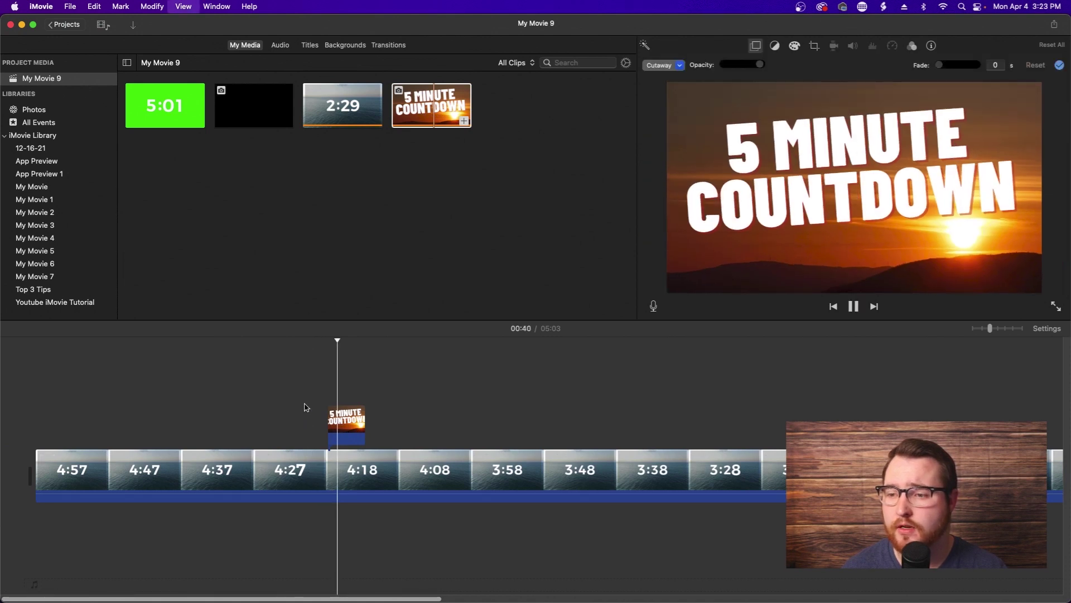
pyautogui.click(306, 407)
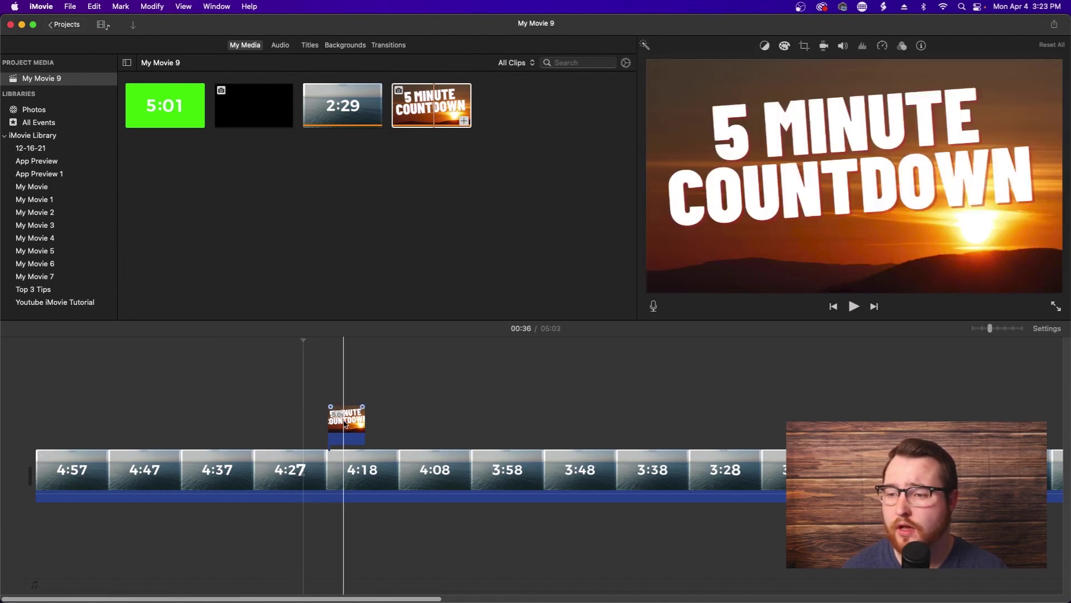
pyautogui.click(344, 419)
pyautogui.press('space')
pyautogui.click(311, 391)
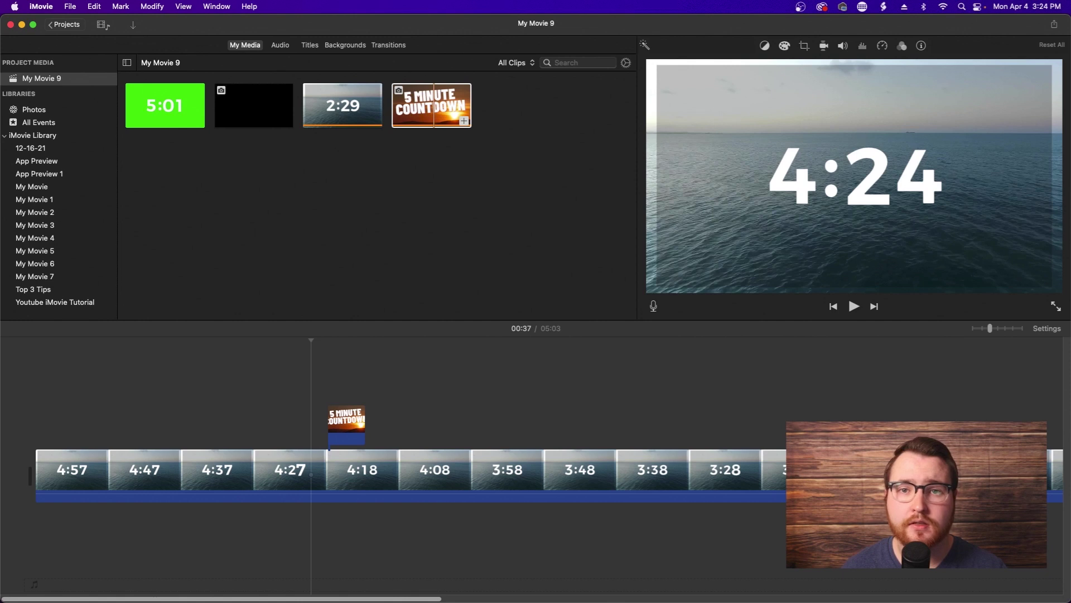
# Try lowering the cutaway image's opacity to its minimum, and undo the opacity change.
pyautogui.click(340, 419)
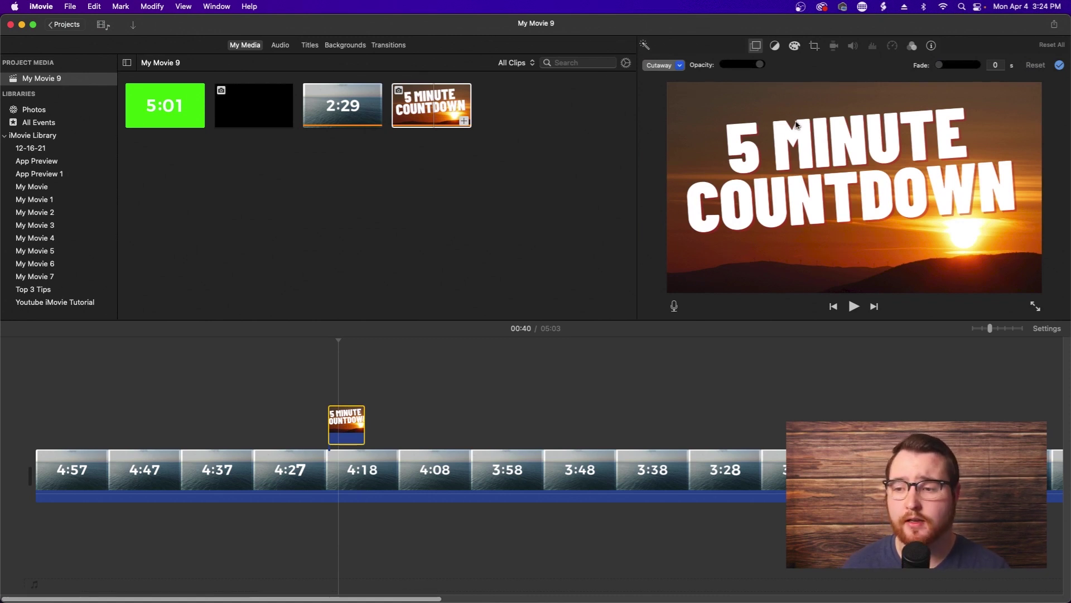
pyautogui.click(384, 459)
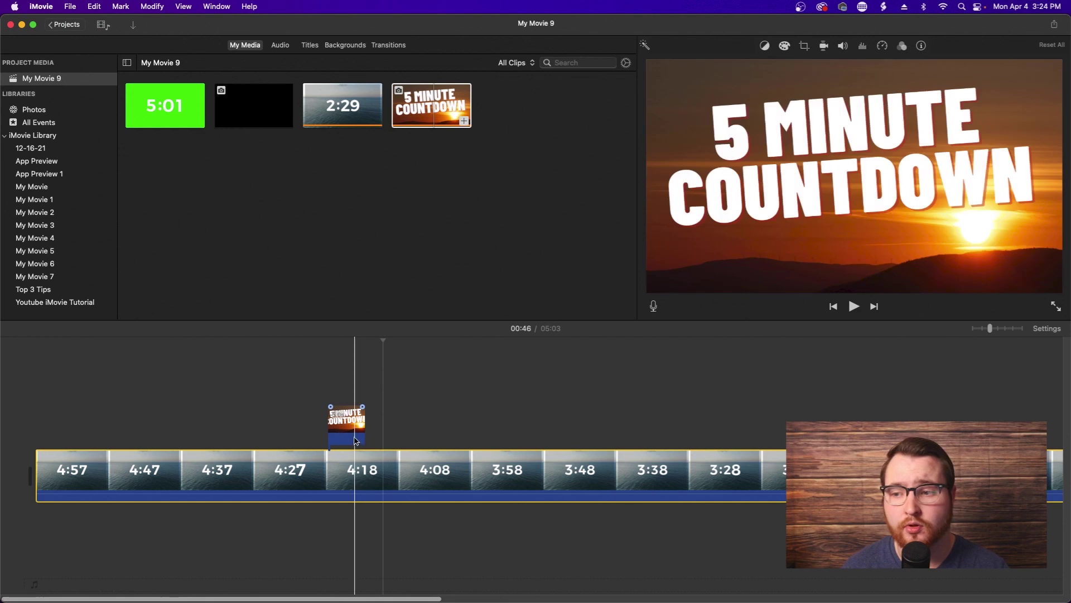
pyautogui.click(355, 439)
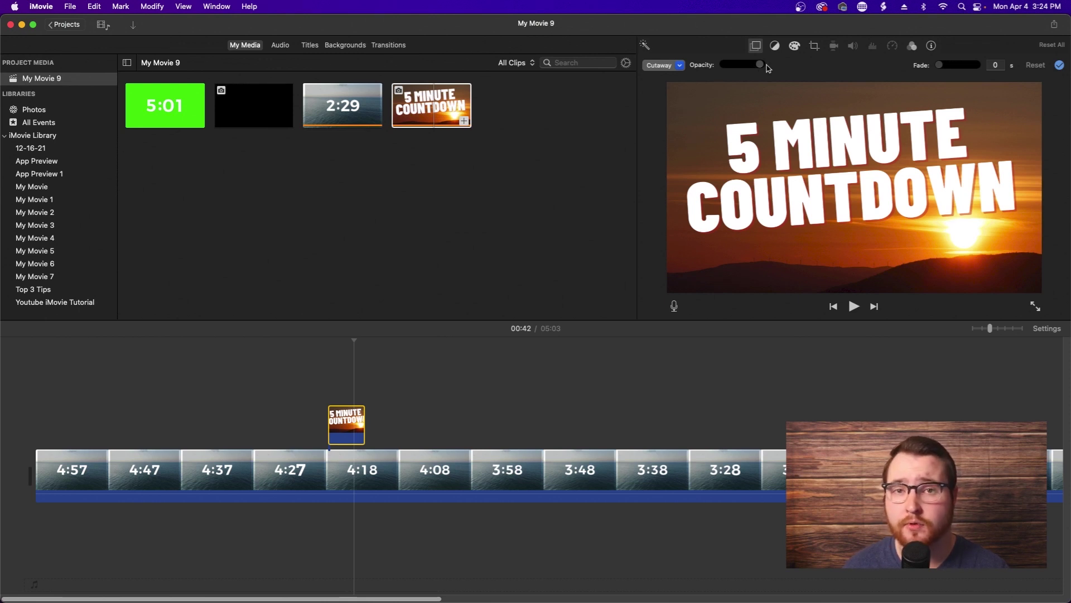
pyautogui.moveTo(761, 65); pyautogui.dragTo(725, 70)
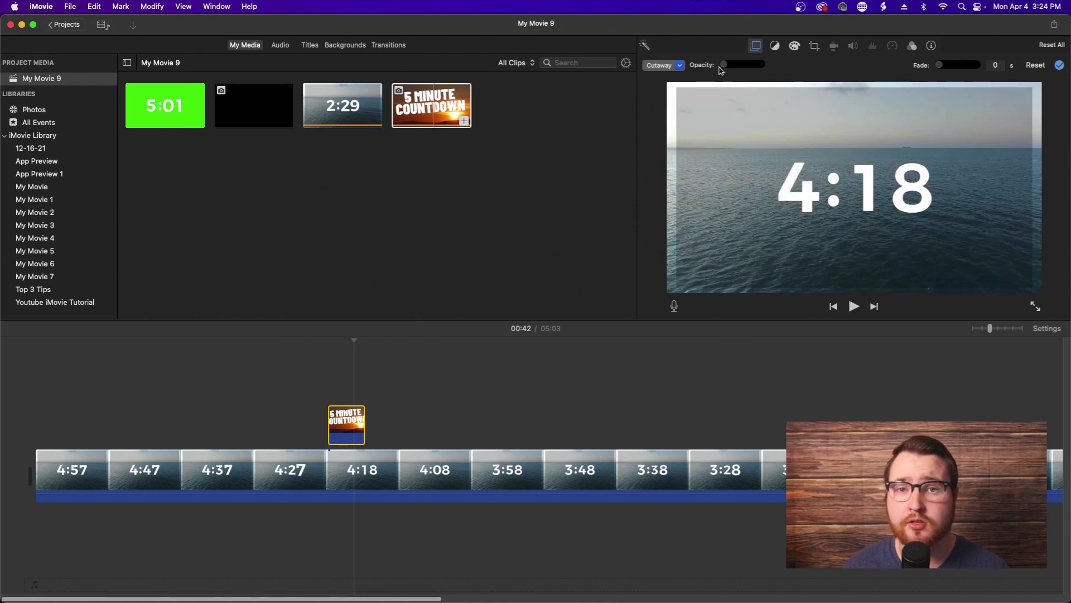
pyautogui.press('super+z')
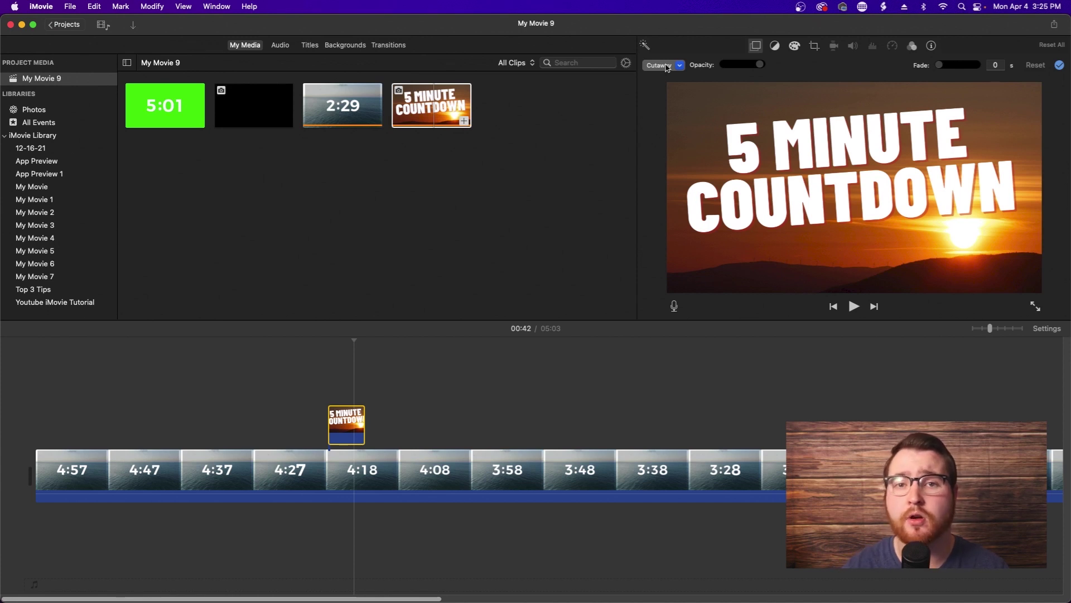
# Play the timeline from just before the cutaway image to review its abrupt appearance over the ocean video.
pyautogui.click(312, 391)
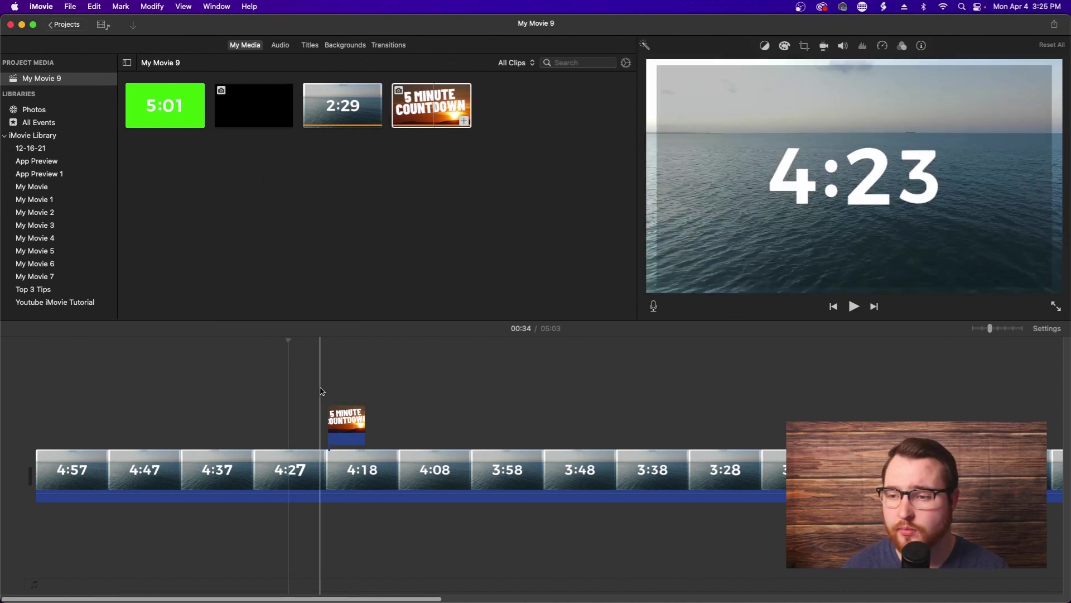
pyautogui.click(302, 389)
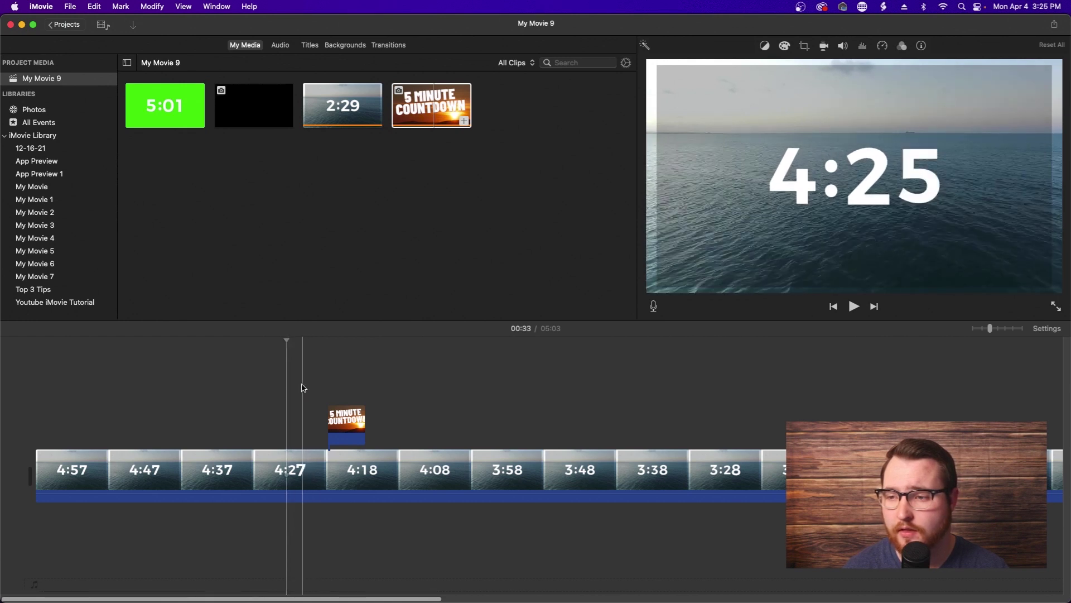
pyautogui.press('space')
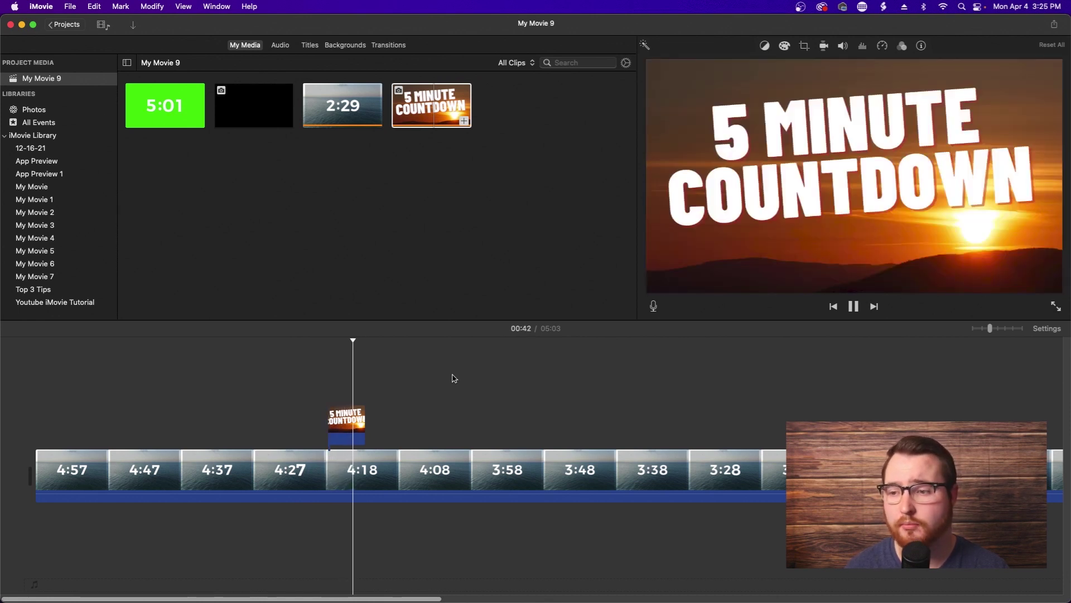
# Set the cutaway image's fade duration to 0.2 seconds and apply the overlay setting.
pyautogui.click(347, 424)
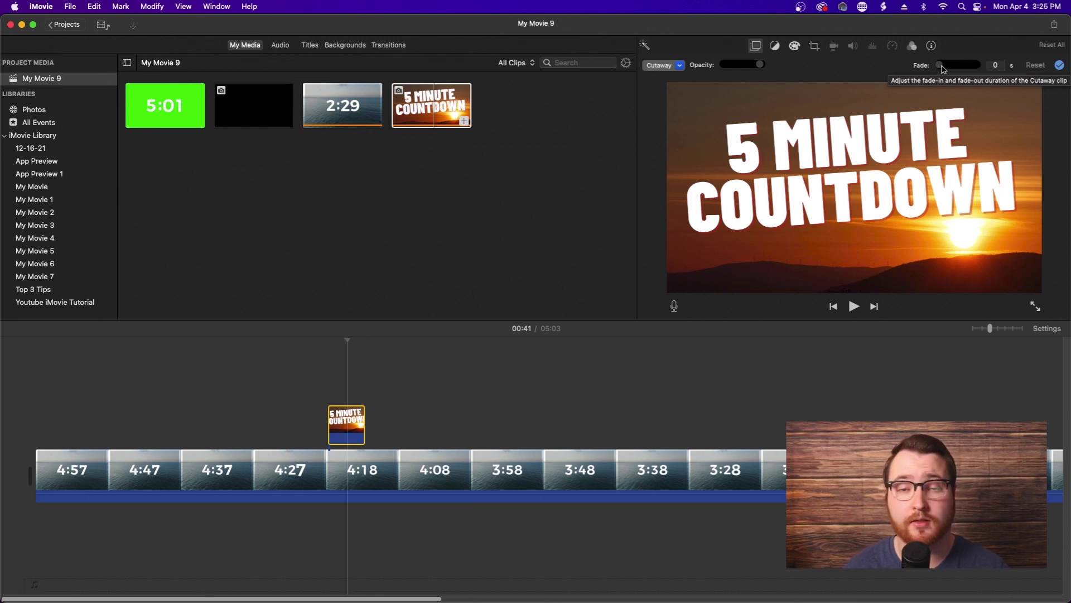
pyautogui.click(996, 65)
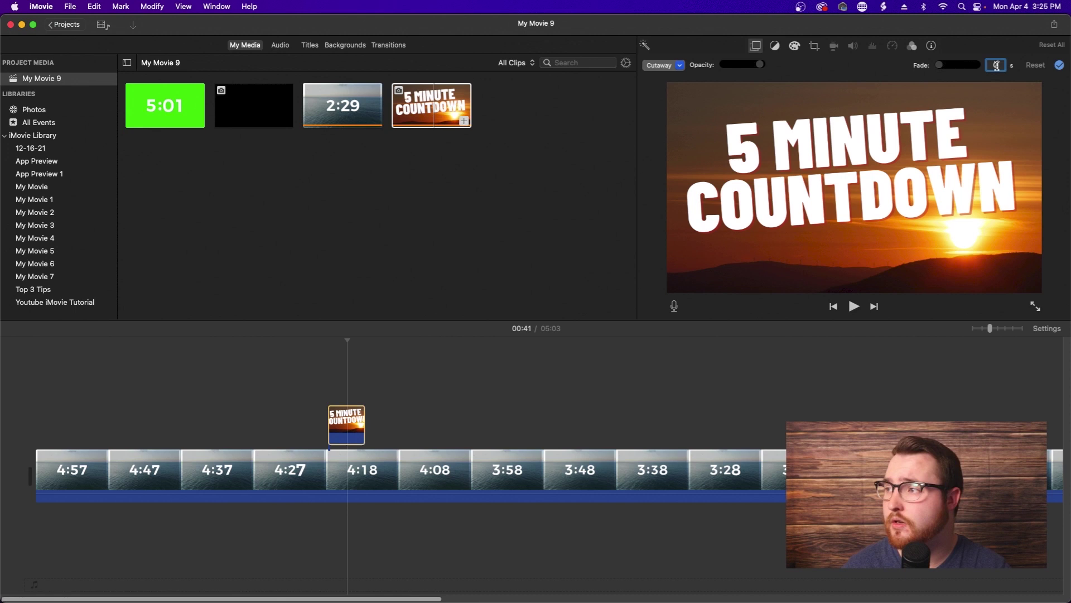
pyautogui.press('BackSpace')
pyautogui.write('.2')
pyautogui.press('Return')
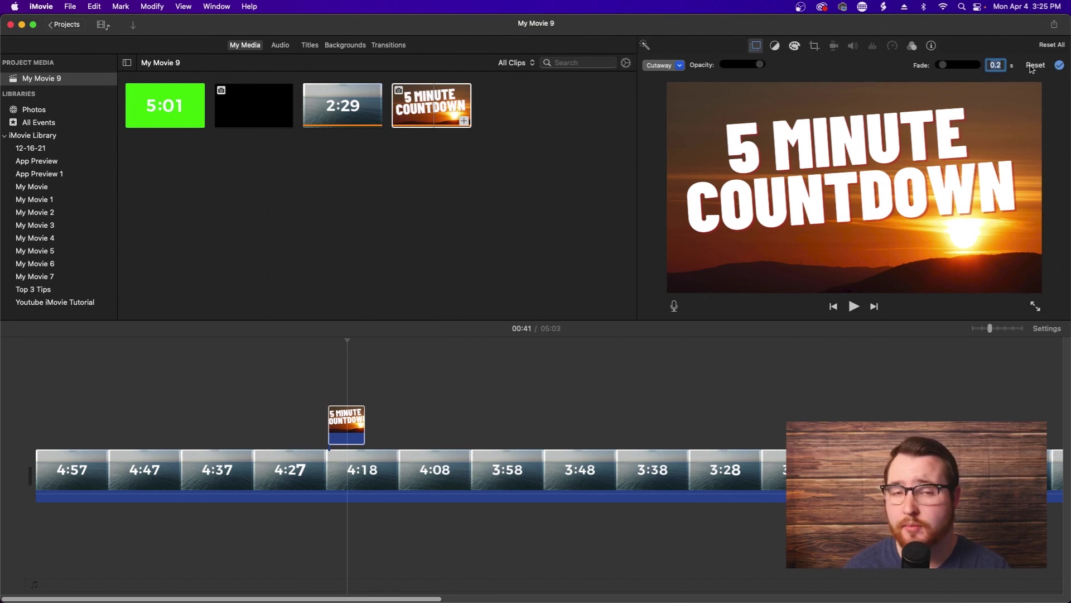
pyautogui.click(1060, 66)
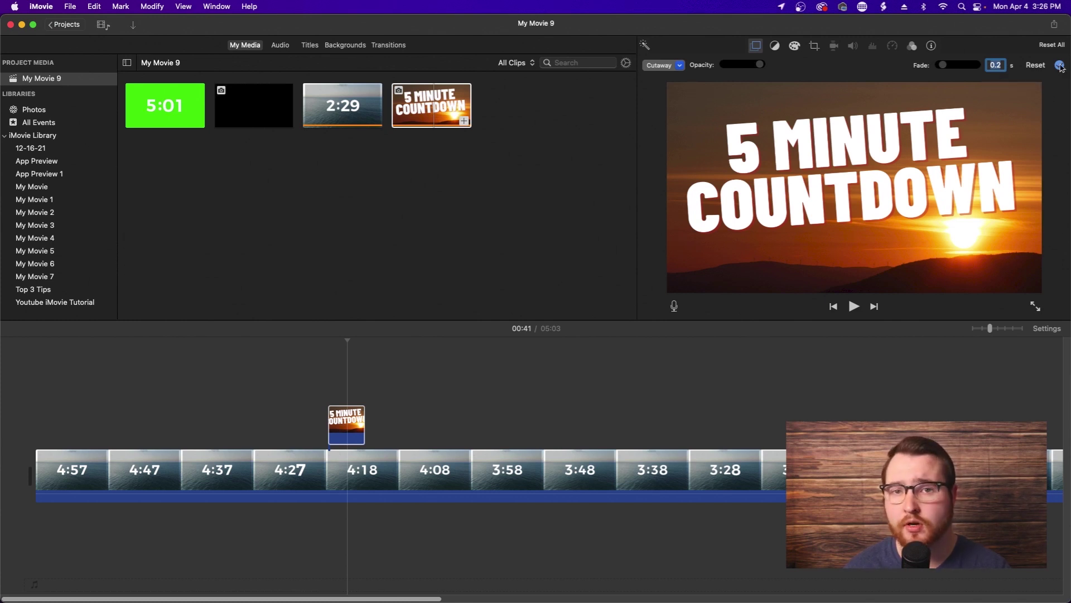
# Preview the cutaway's fade by playing the timeline from the image's start until just past its end.
pyautogui.click(326, 393)
pyautogui.press('space')
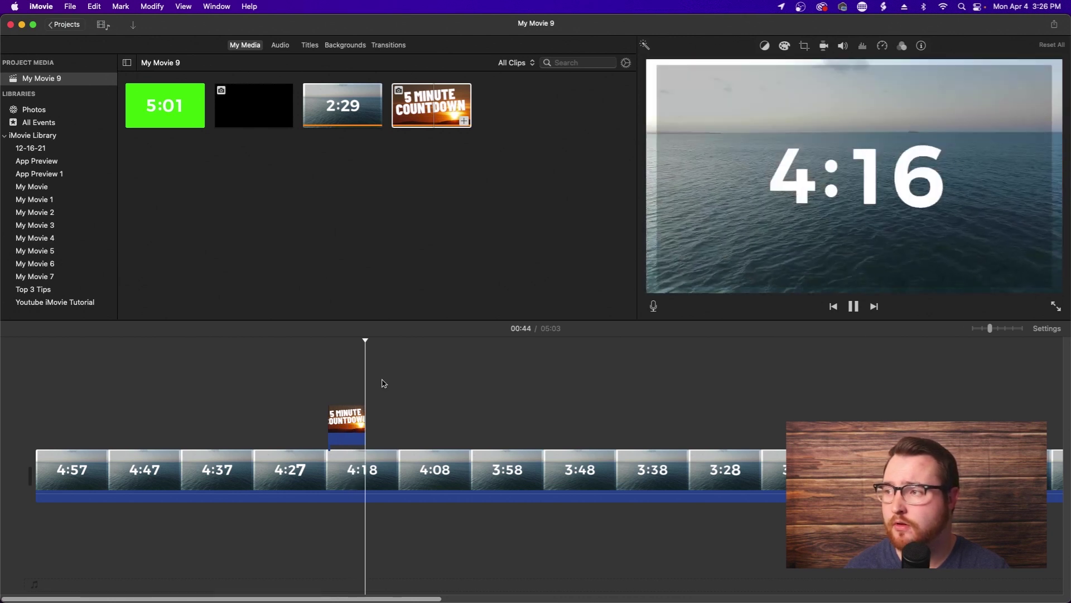
pyautogui.press('space')
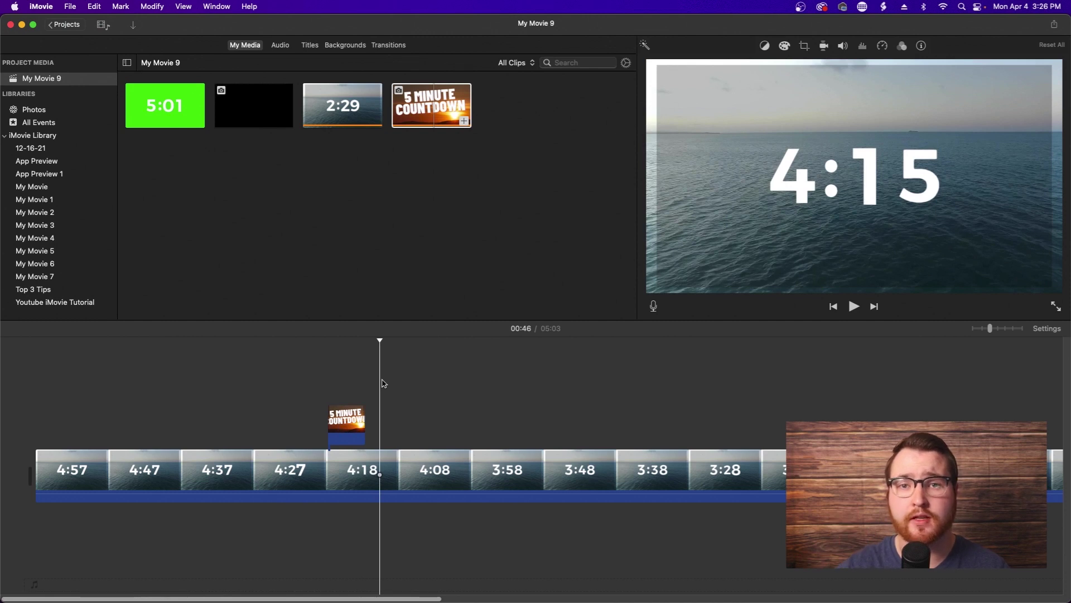
# Change the 5 Minute Countdown image's overlay type from Cutaway to Picture in Picture.
pyautogui.click(349, 426)
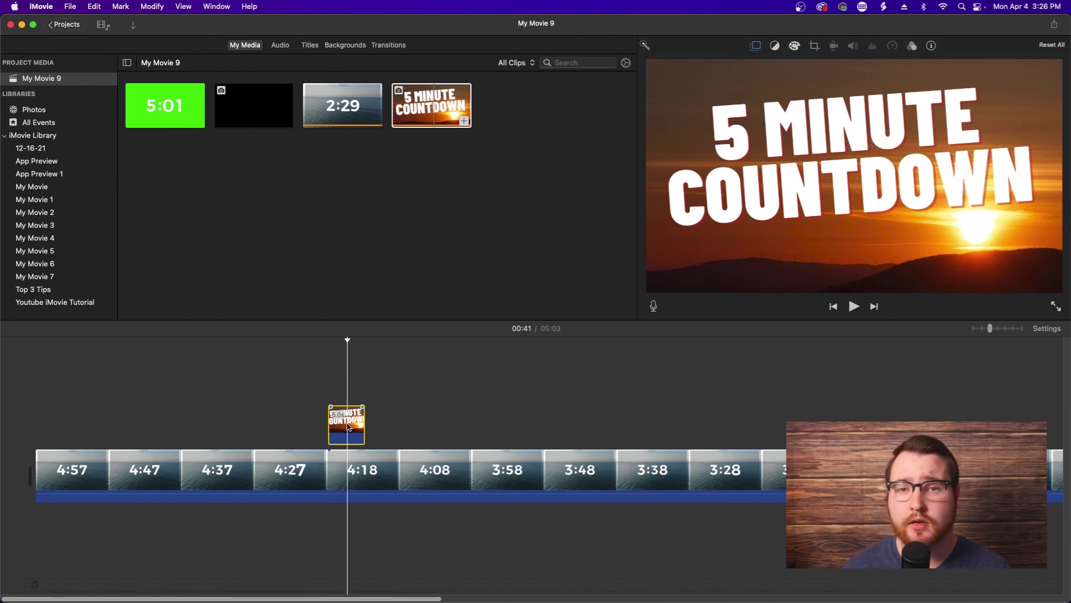
pyautogui.click(349, 427)
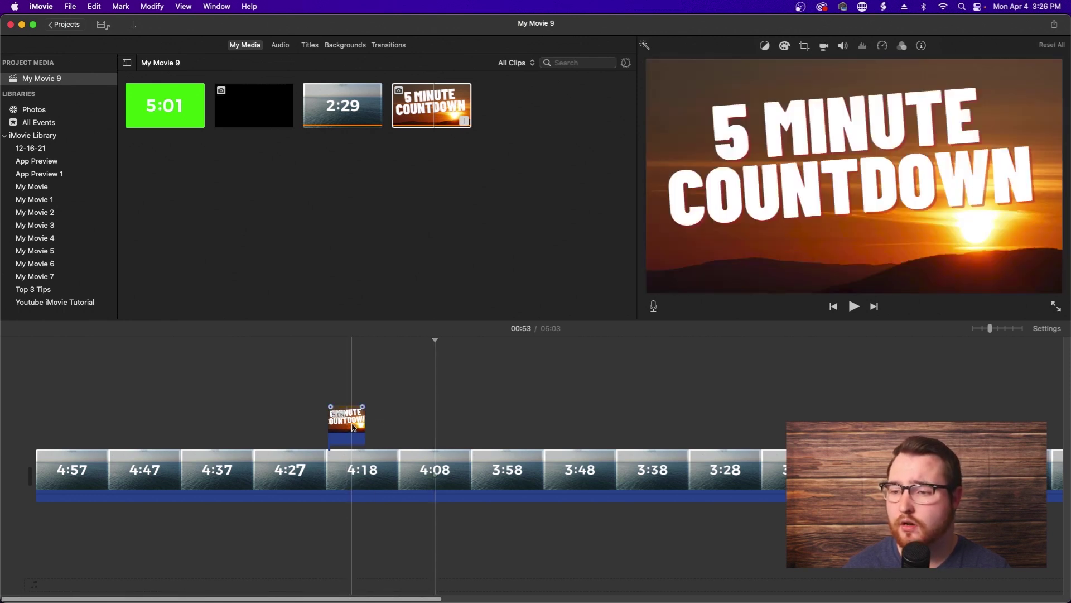
pyautogui.click(351, 428)
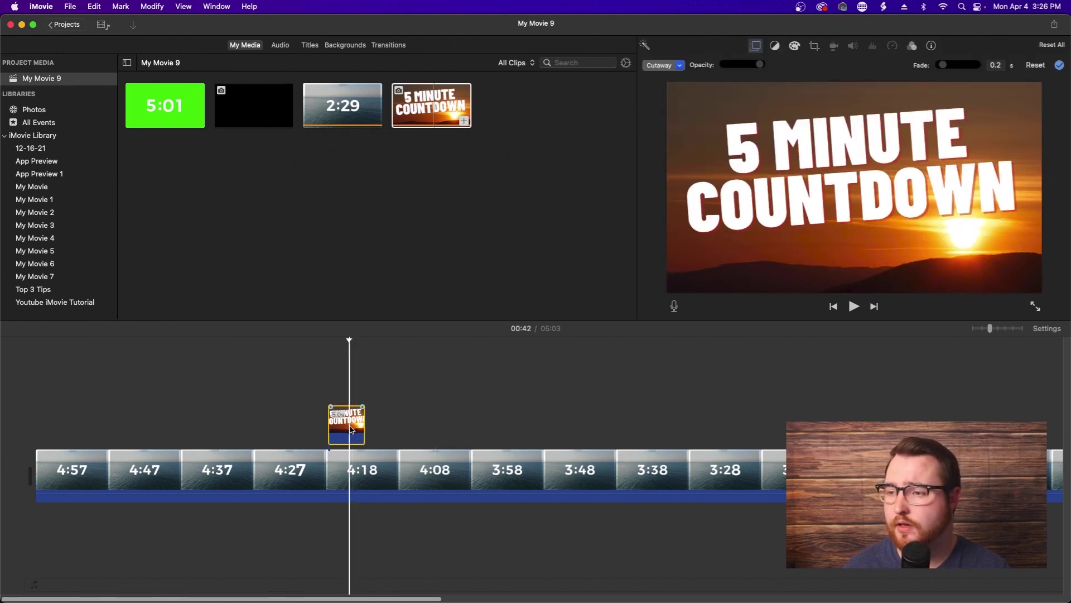
pyautogui.click(360, 454)
pyautogui.click(341, 424)
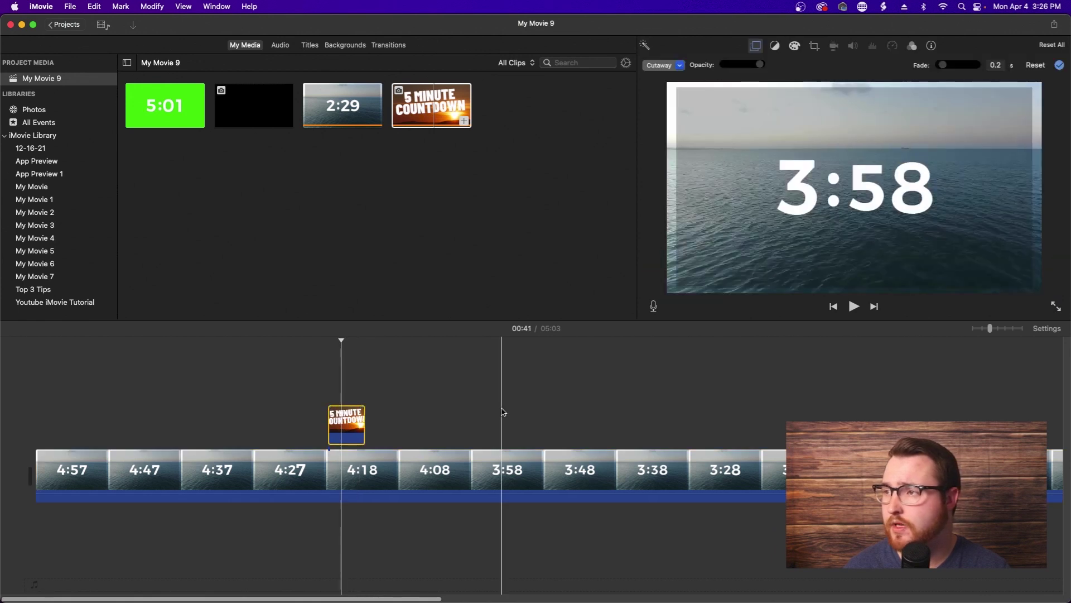
pyautogui.click(1058, 66)
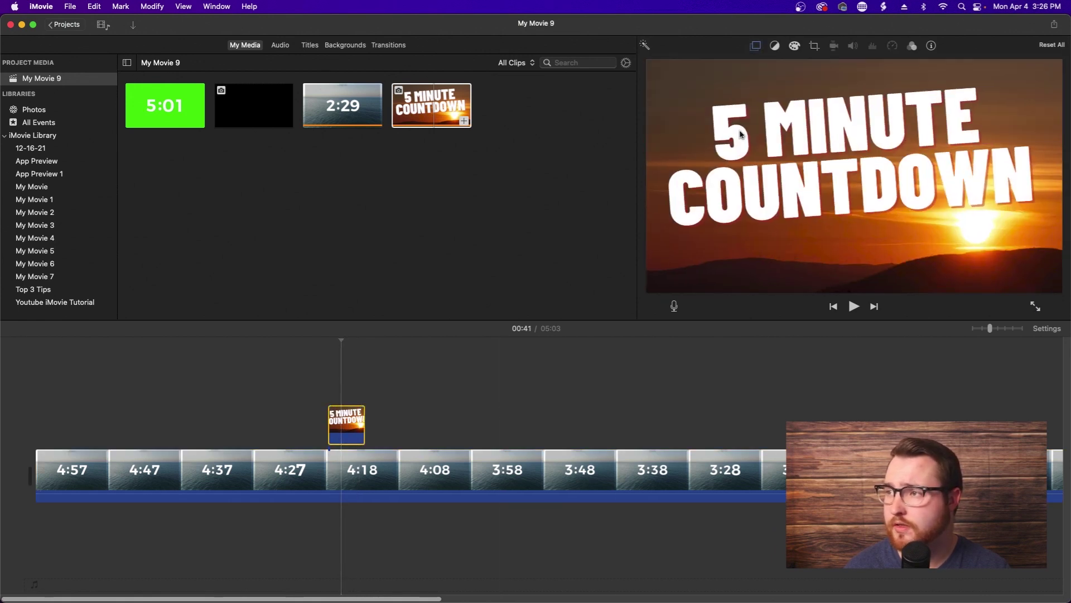
pyautogui.click(756, 50)
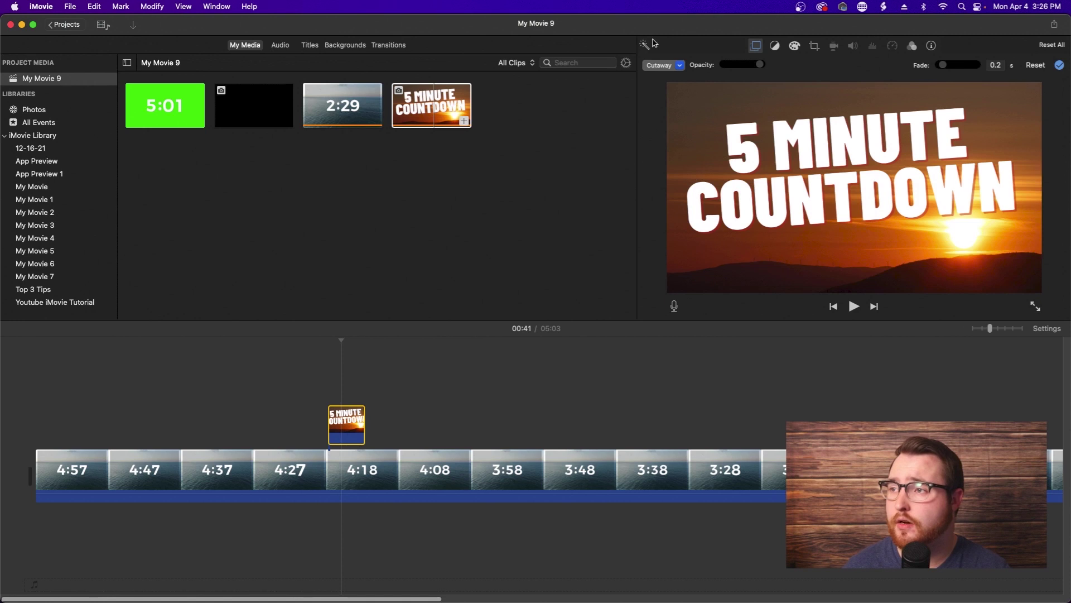
pyautogui.click(669, 69)
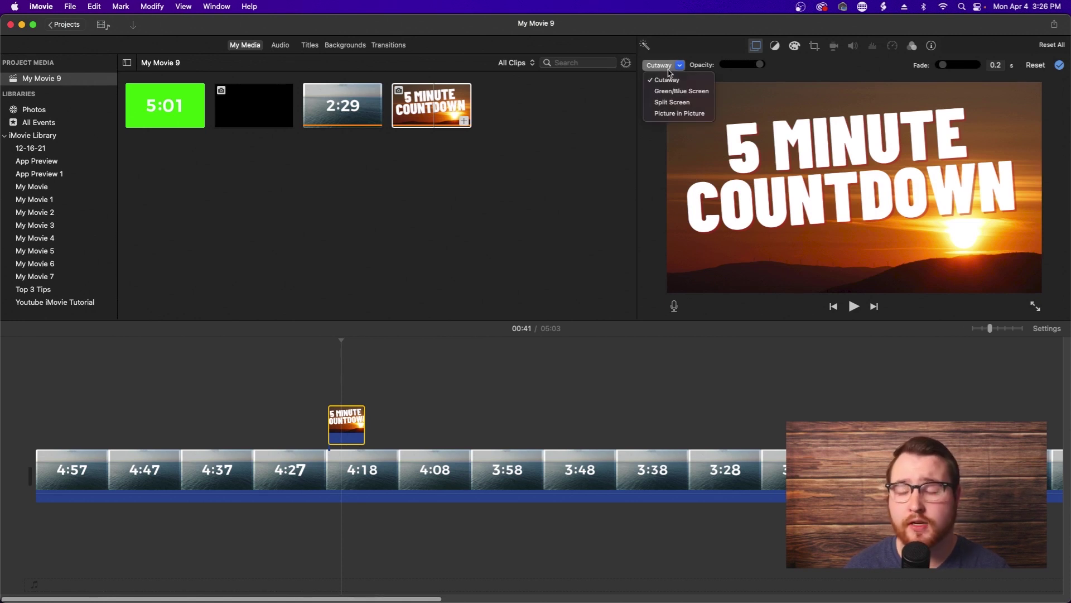
pyautogui.click(669, 114)
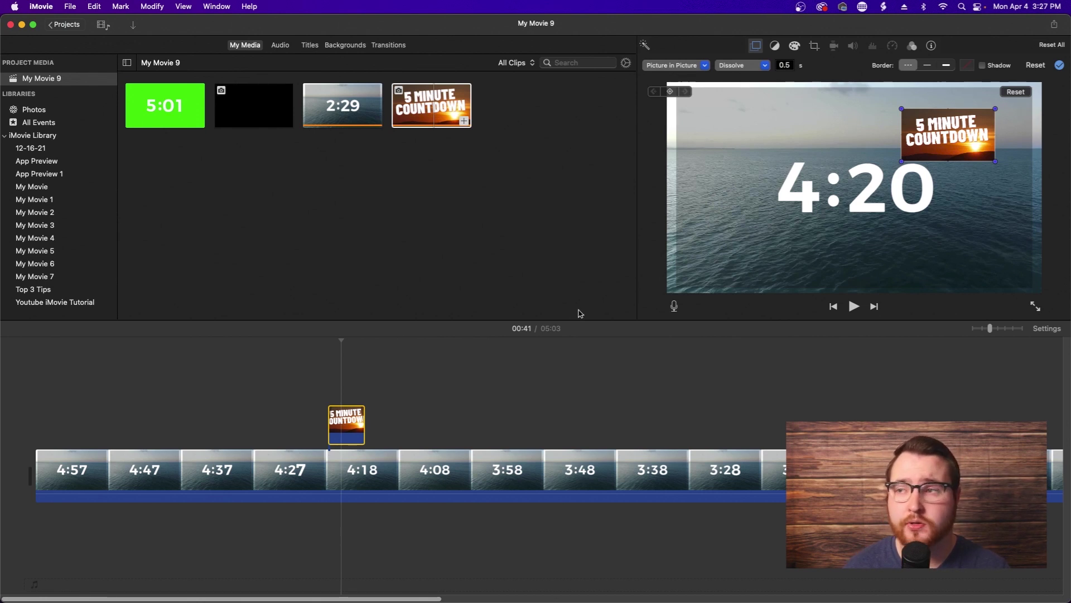
# Resize the Picture in Picture image to a small inset and place it in the lower-right corner of the ocean video.
pyautogui.moveTo(952, 126); pyautogui.dragTo(830, 159)
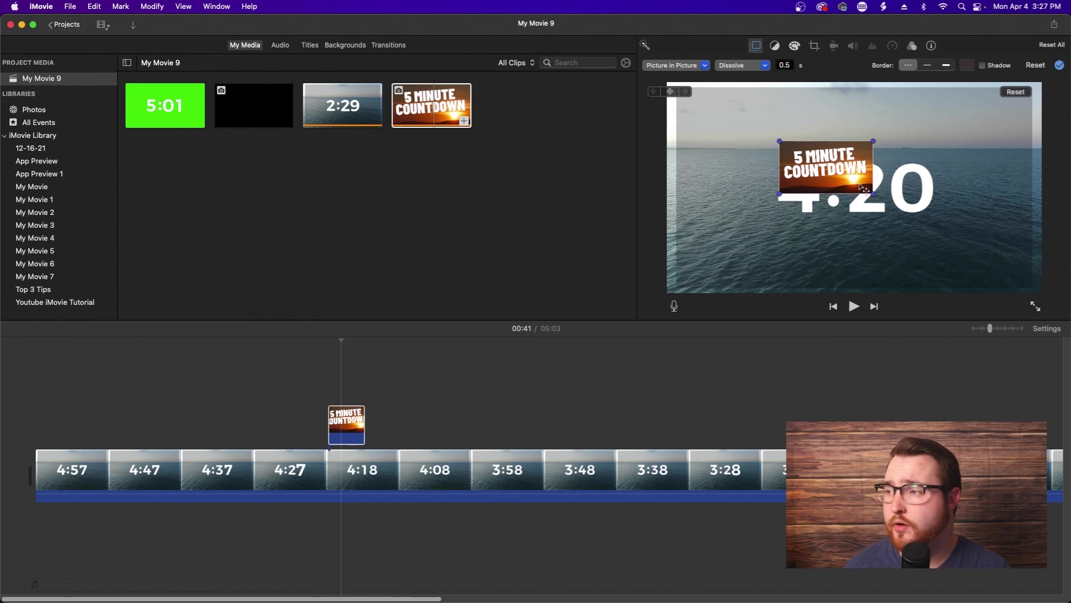
pyautogui.moveTo(780, 139); pyautogui.dragTo(681, 122)
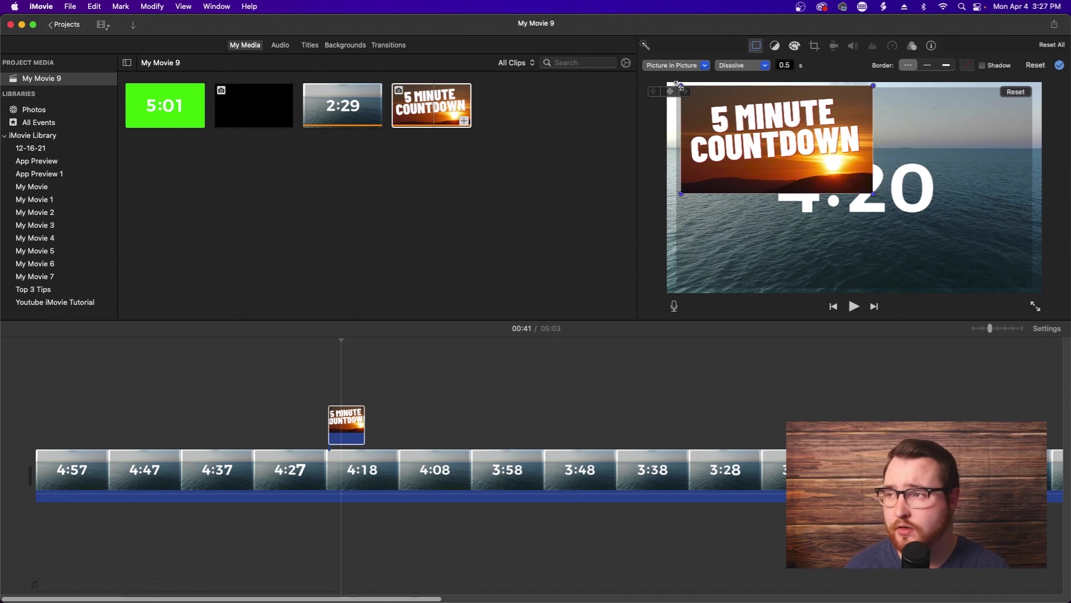
pyautogui.moveTo(681, 86); pyautogui.dragTo(976, 247)
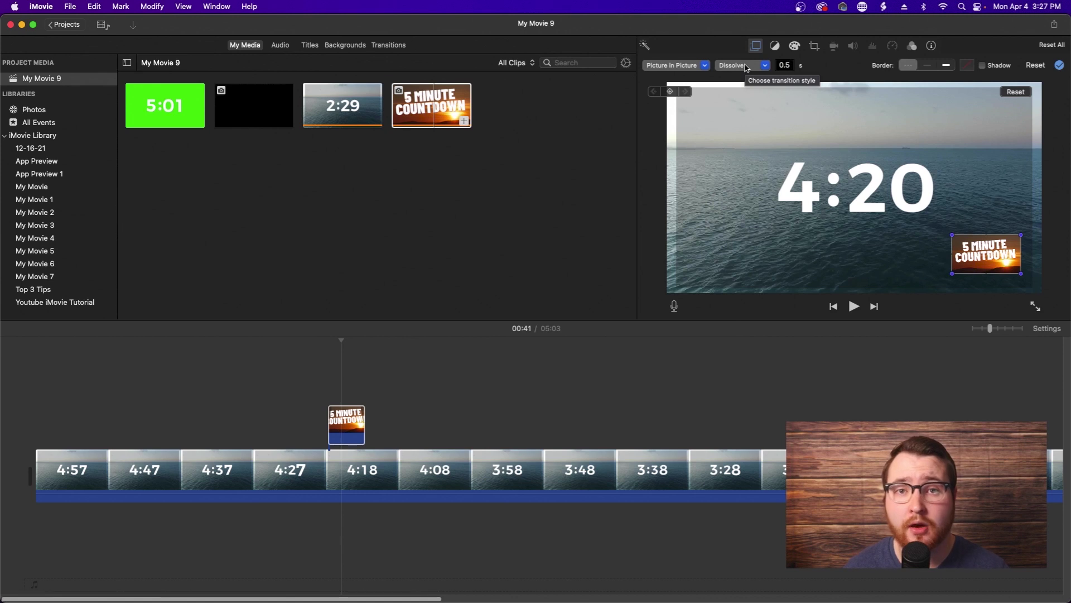
# Try the Swap transition style on the Picture in Picture image, and settle on Zoom.
pyautogui.click(746, 67)
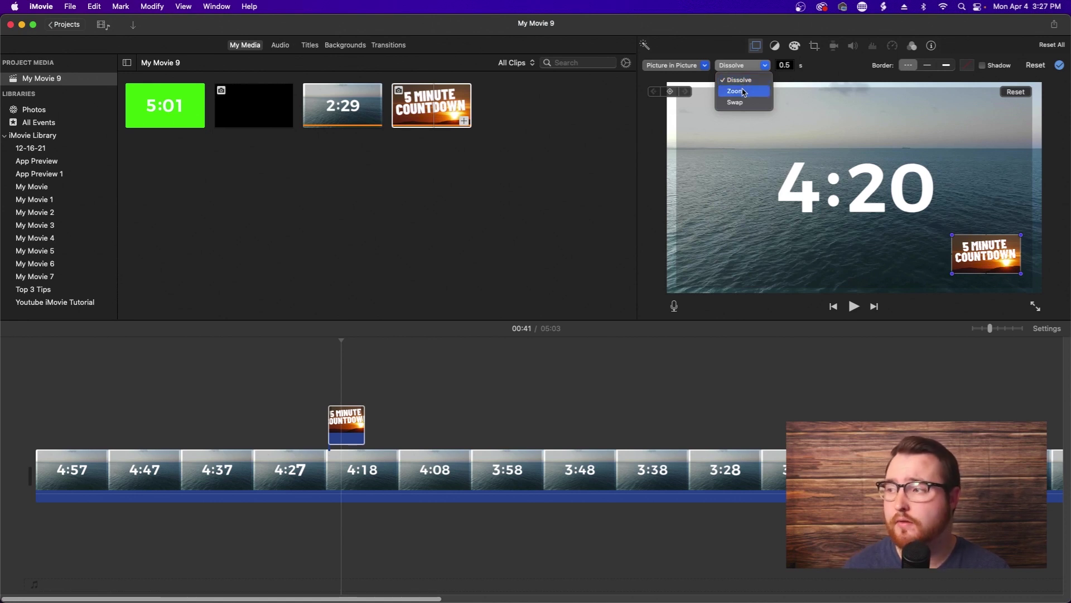
pyautogui.click(743, 92)
pyautogui.click(744, 65)
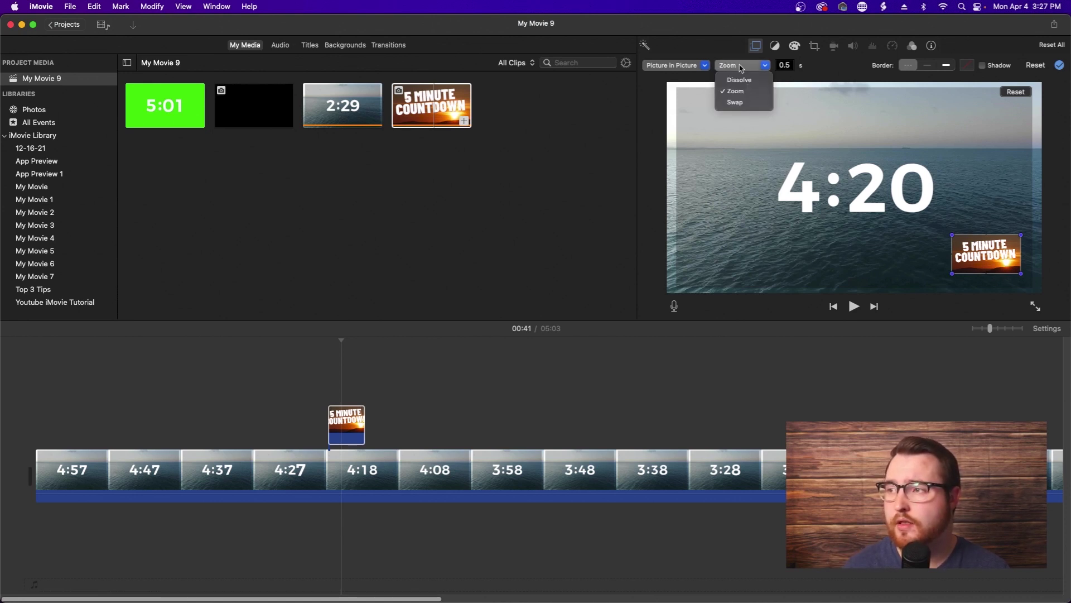
pyautogui.click(736, 103)
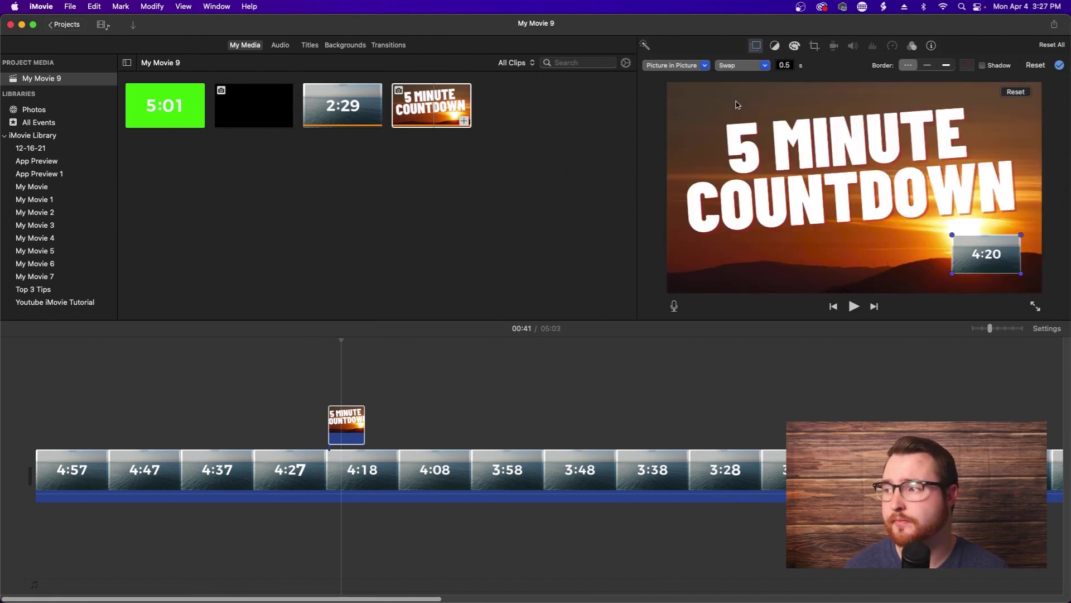
pyautogui.click(733, 67)
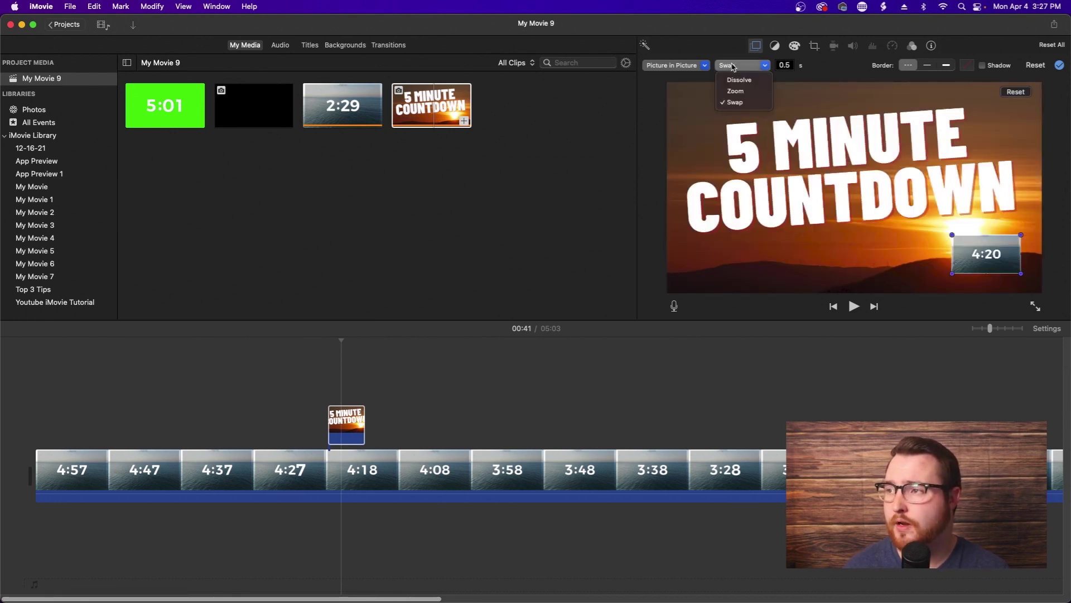
pyautogui.click(735, 91)
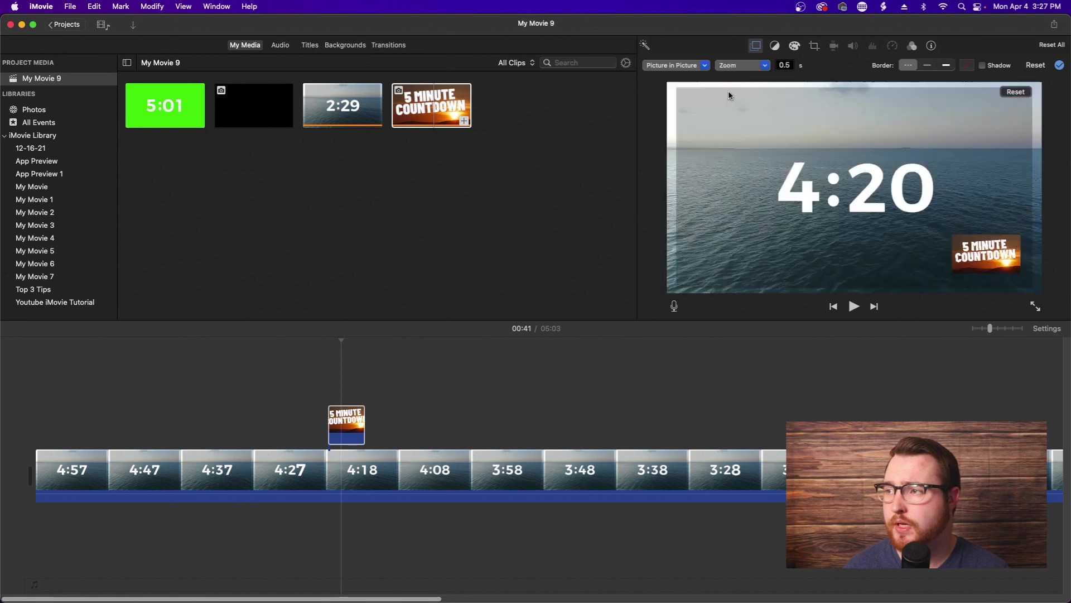
# Set the Picture in Picture Zoom transition's duration to 0.2 seconds.
pyautogui.click(784, 66)
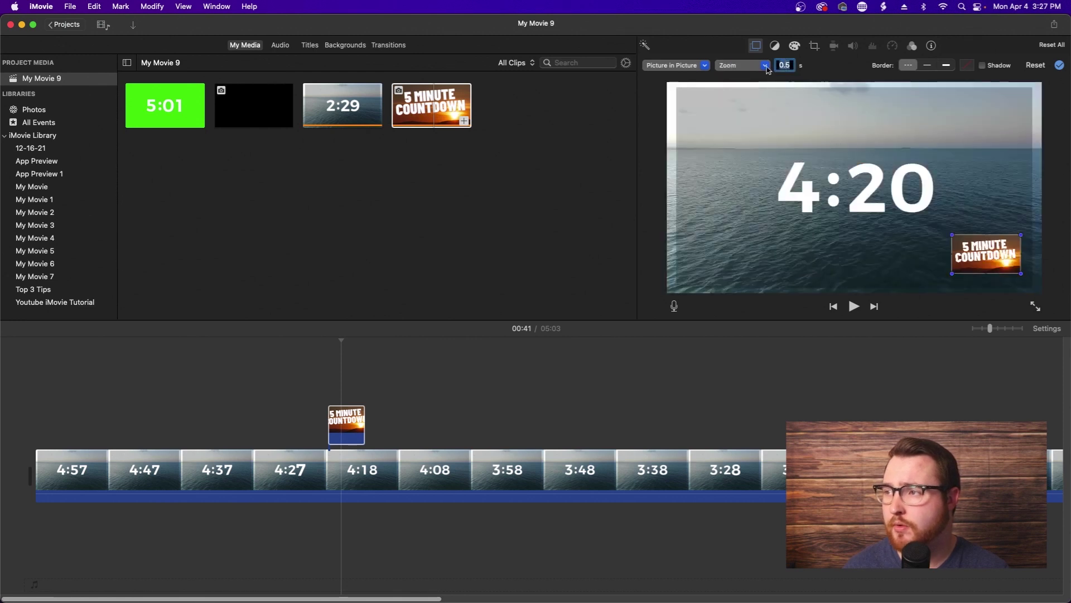
pyautogui.write('0.2')
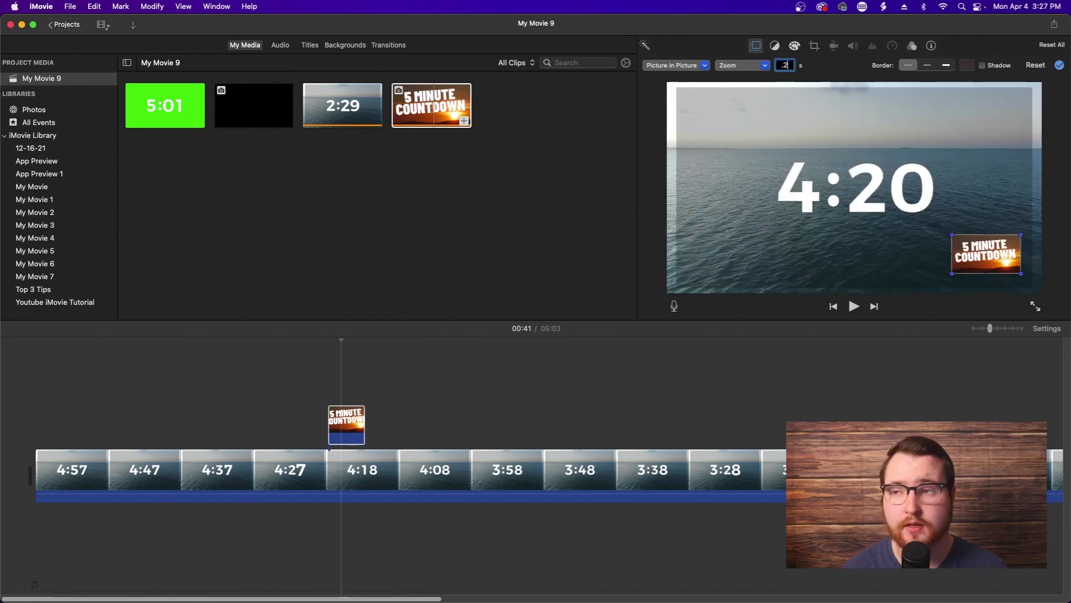
pyautogui.press('Return')
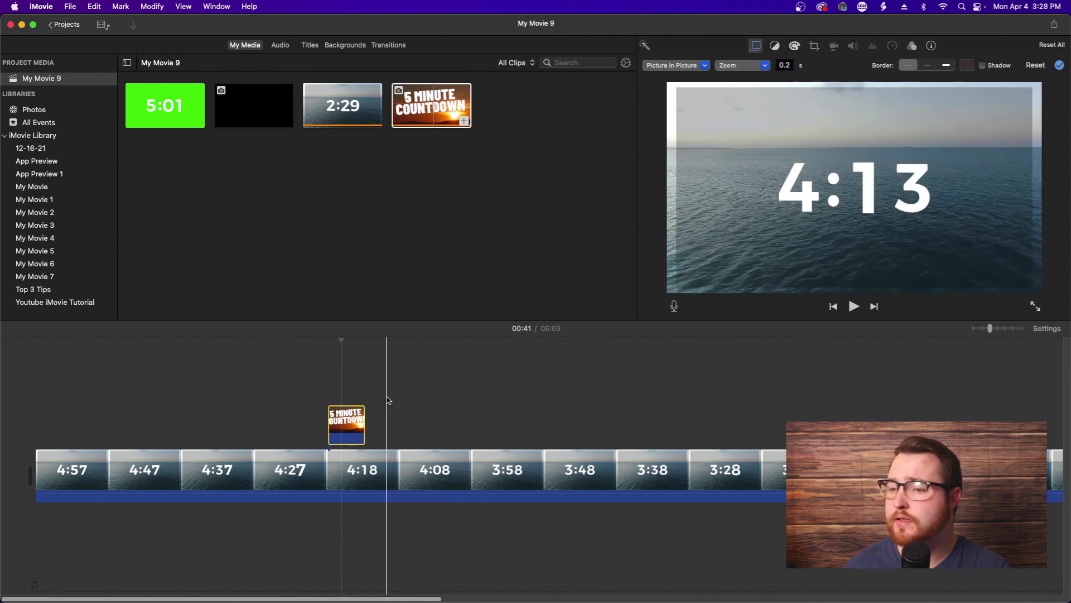
# Play the timeline twice from just before the Picture in Picture image to preview its Zoom transition.
pyautogui.click(322, 377)
pyautogui.press('space')
pyautogui.click(317, 372)
pyautogui.press('space')
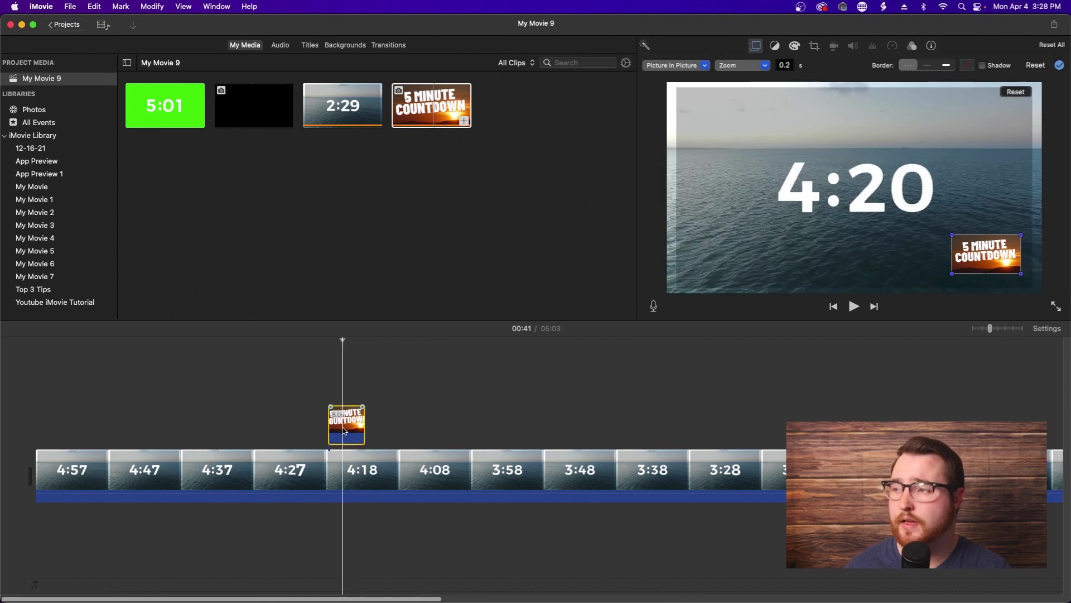
# Set the Picture in Picture Zoom transition's duration to 0.1 seconds and preview it from just before the image.
pyautogui.click(788, 66)
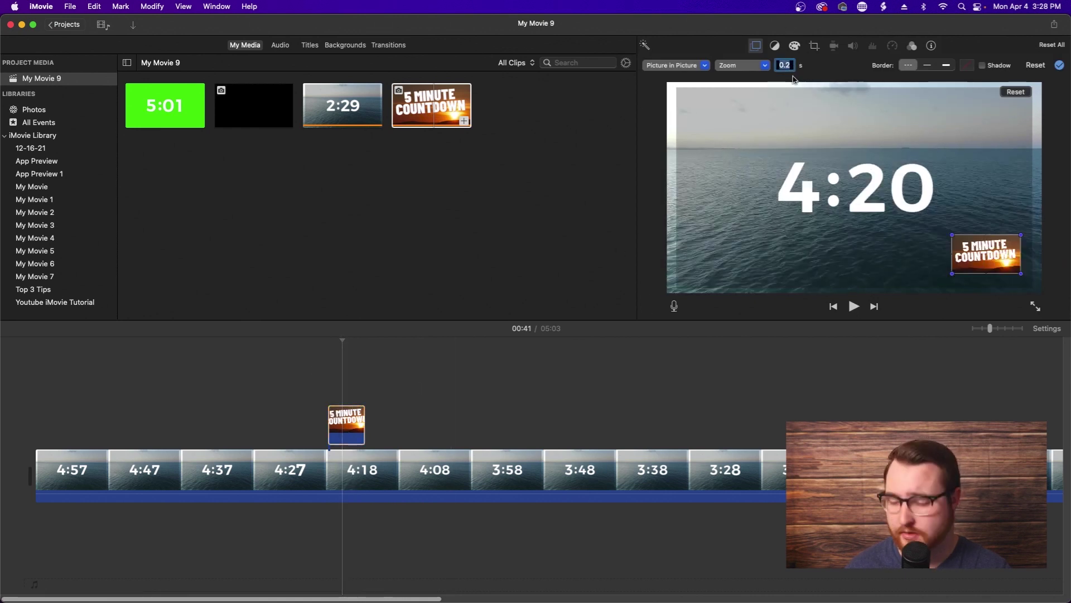
pyautogui.write('1')
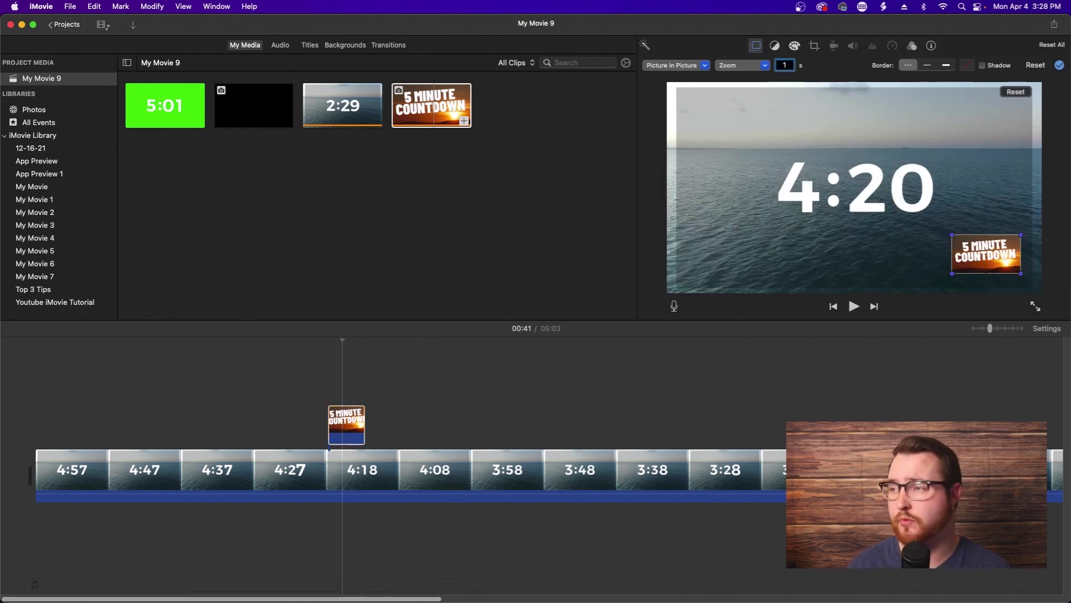
pyautogui.press('Return')
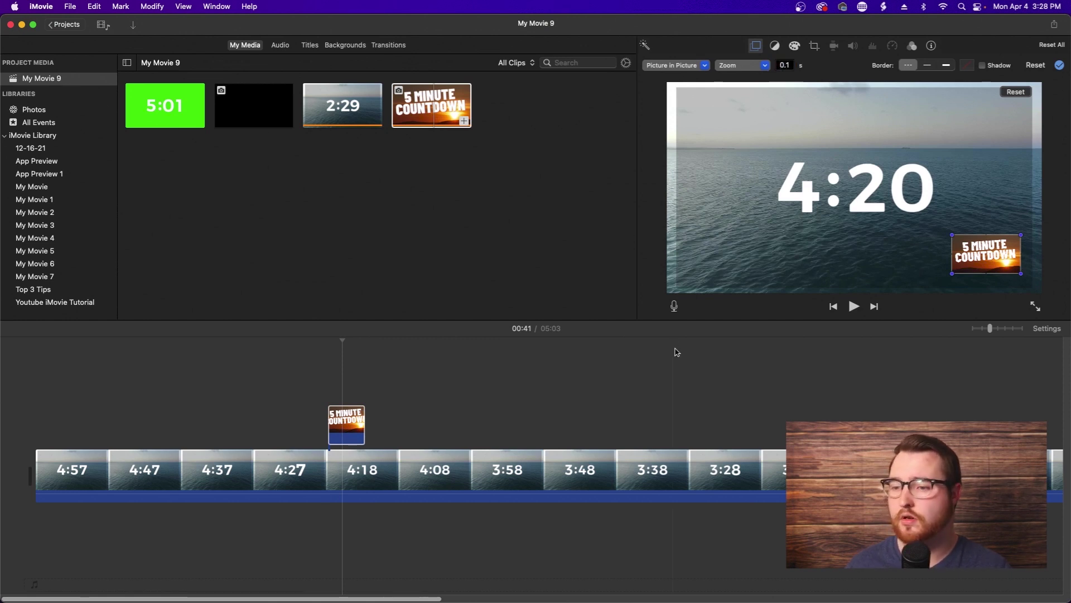
pyautogui.click(323, 404)
pyautogui.press('space')
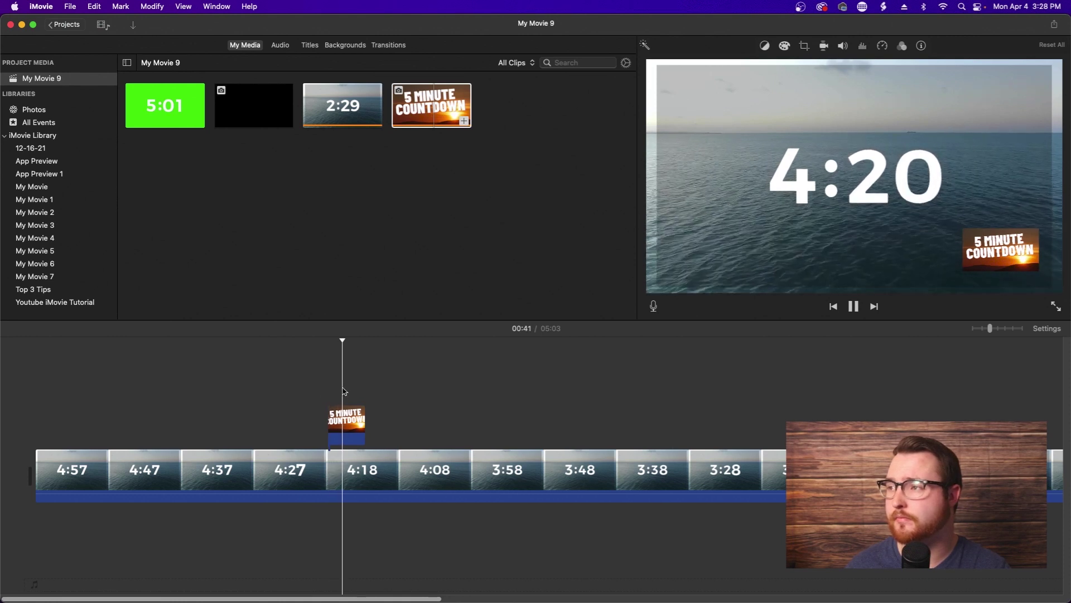
# Give the Picture in Picture image a thin border.
pyautogui.click(346, 416)
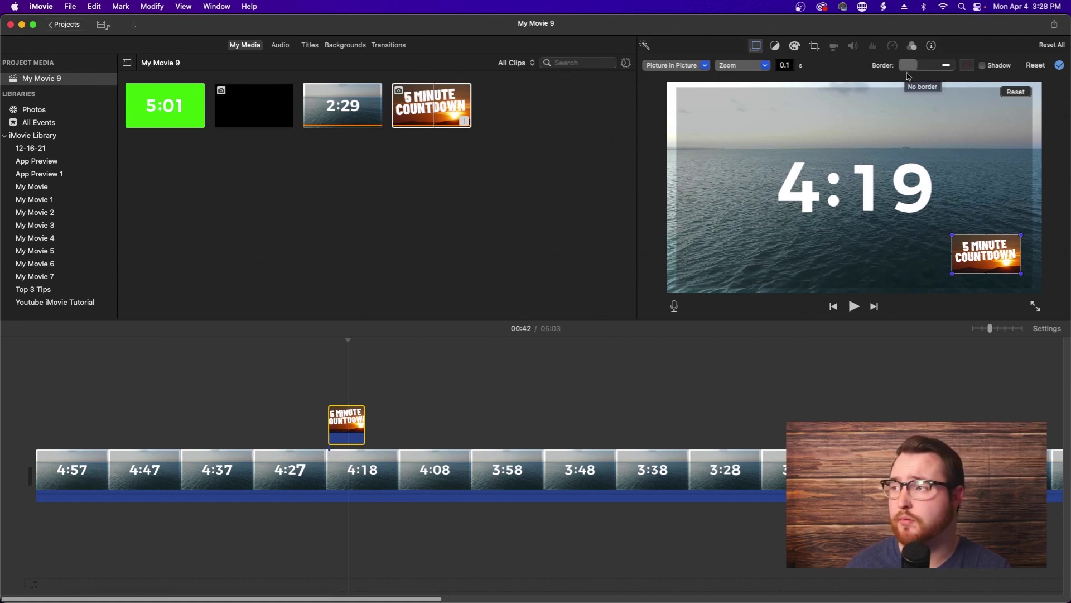
pyautogui.click(928, 66)
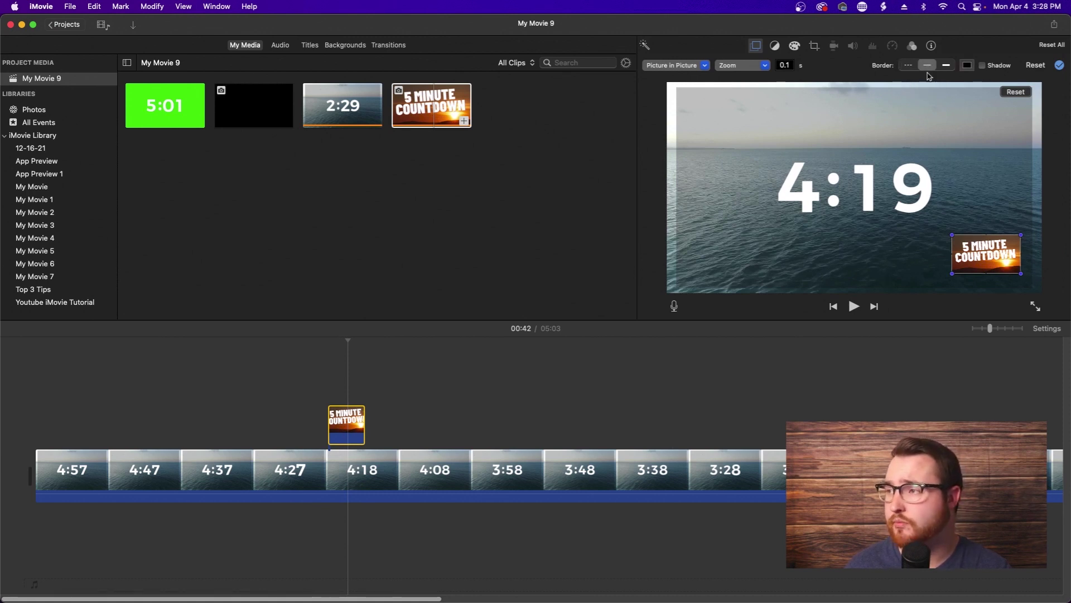
# Try the thick border and no border on the Picture in Picture image, ending with the thin border.
pyautogui.click(947, 69)
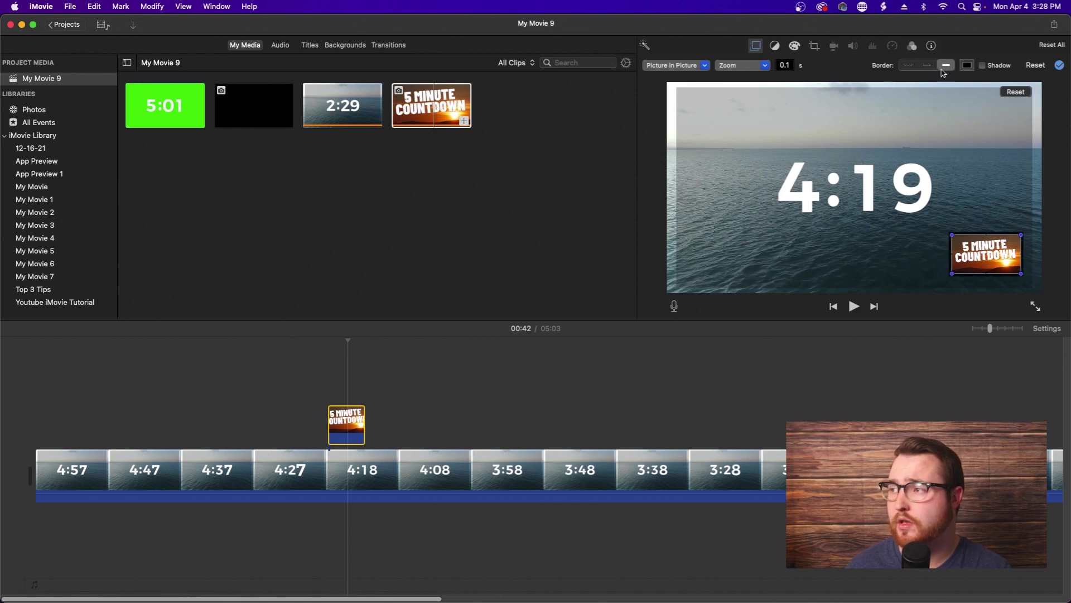
pyautogui.click(908, 67)
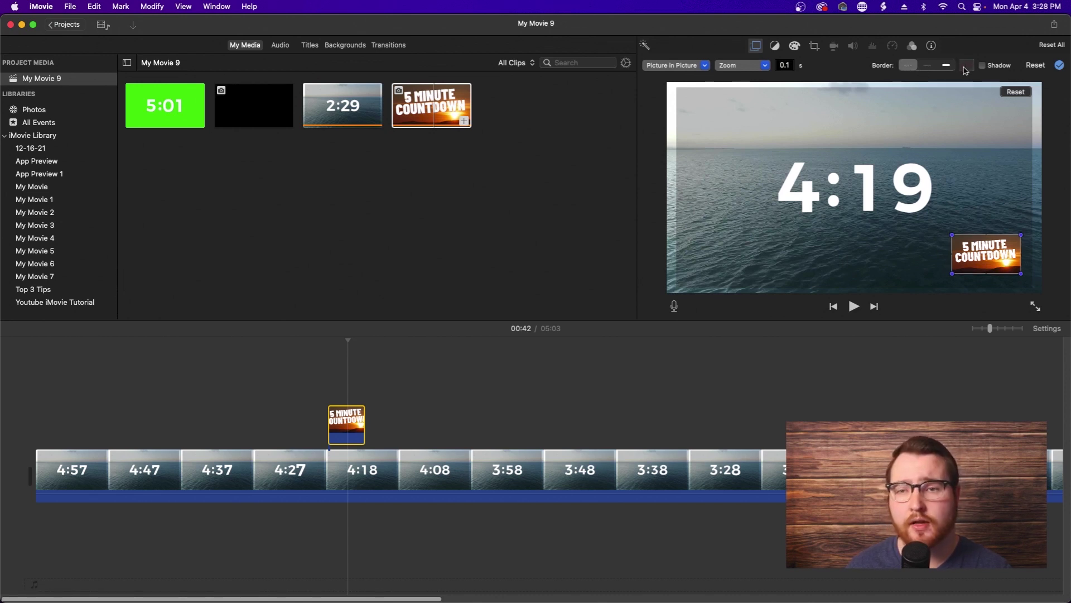
pyautogui.click(929, 67)
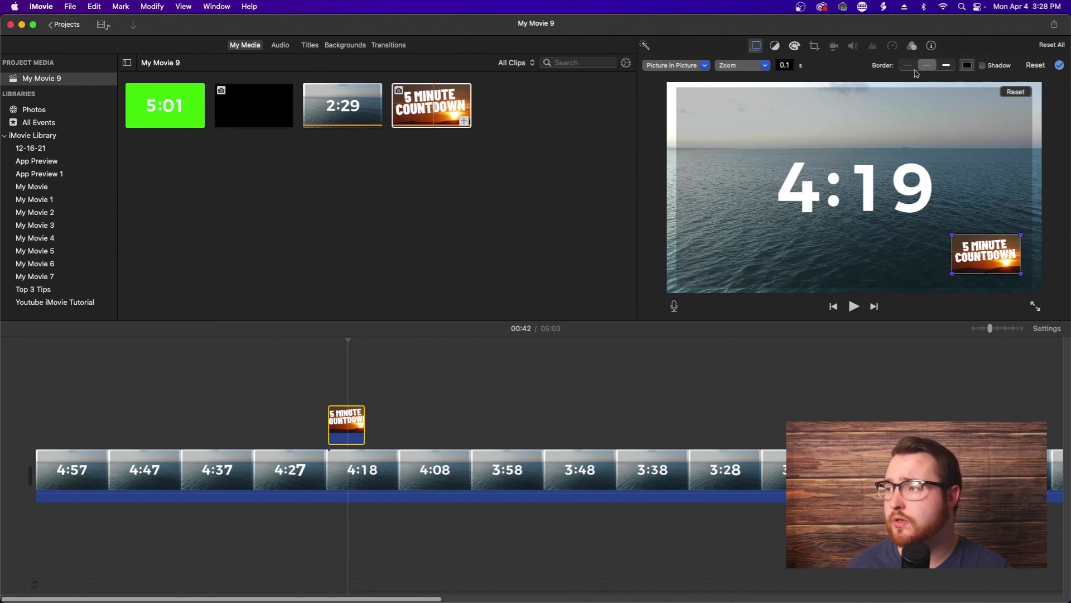
# Color the Picture in Picture image's border green by sampling the 5:01 countdown clip, and apply the overlay settings.
pyautogui.click(965, 66)
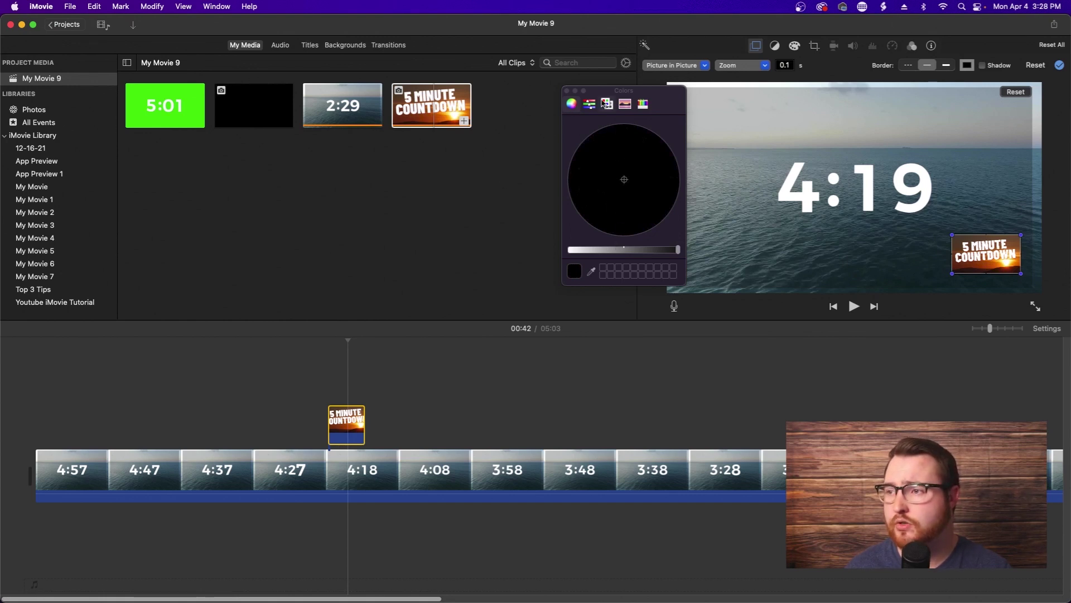
pyautogui.click(593, 271)
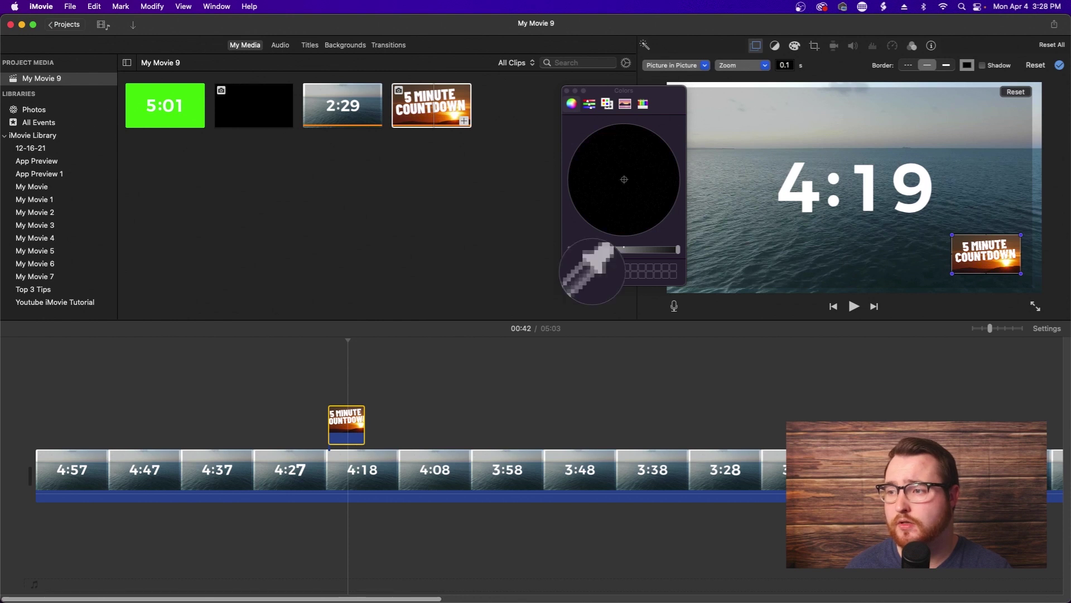
pyautogui.click(585, 276)
pyautogui.click(592, 272)
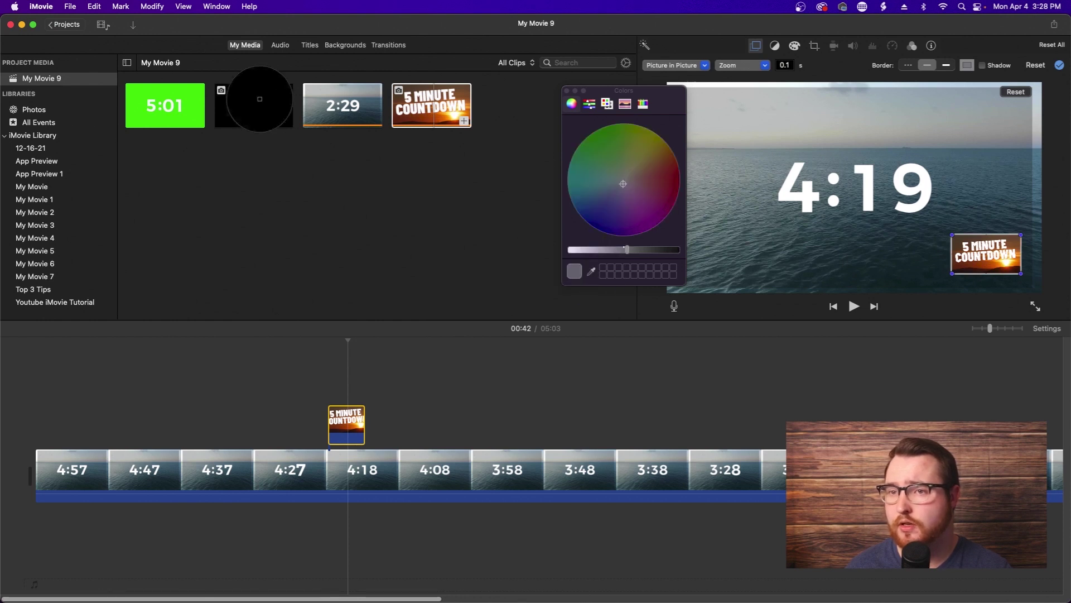
pyautogui.click(194, 92)
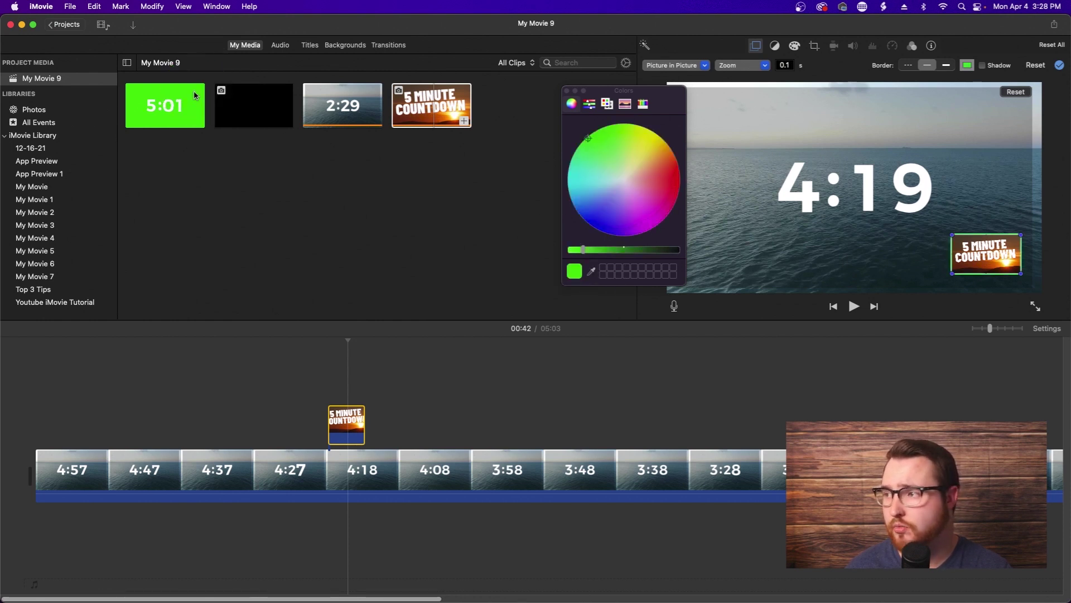
pyautogui.click(567, 91)
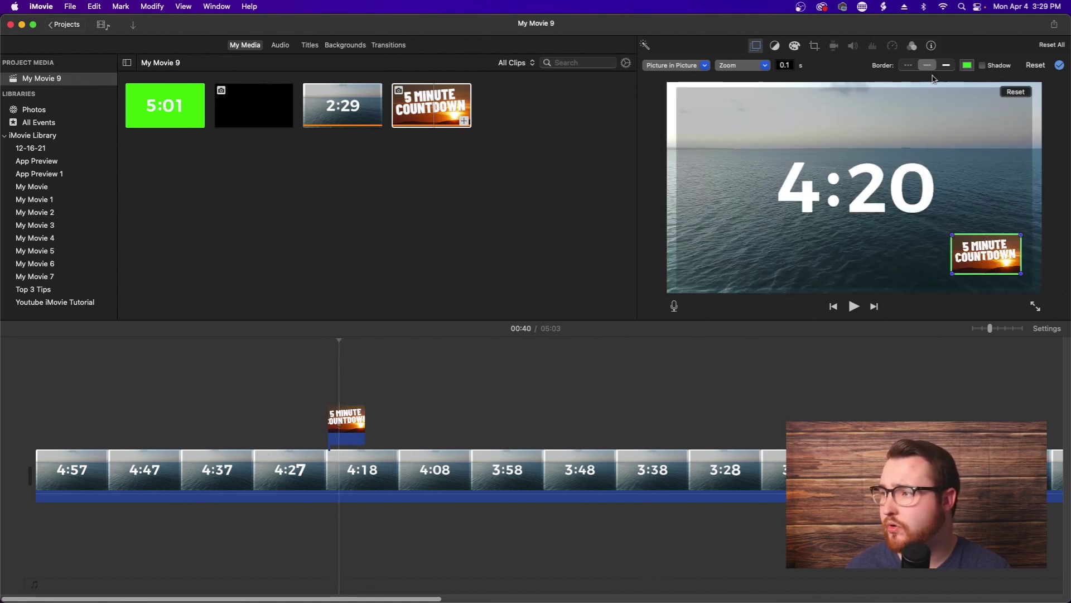
pyautogui.click(1058, 66)
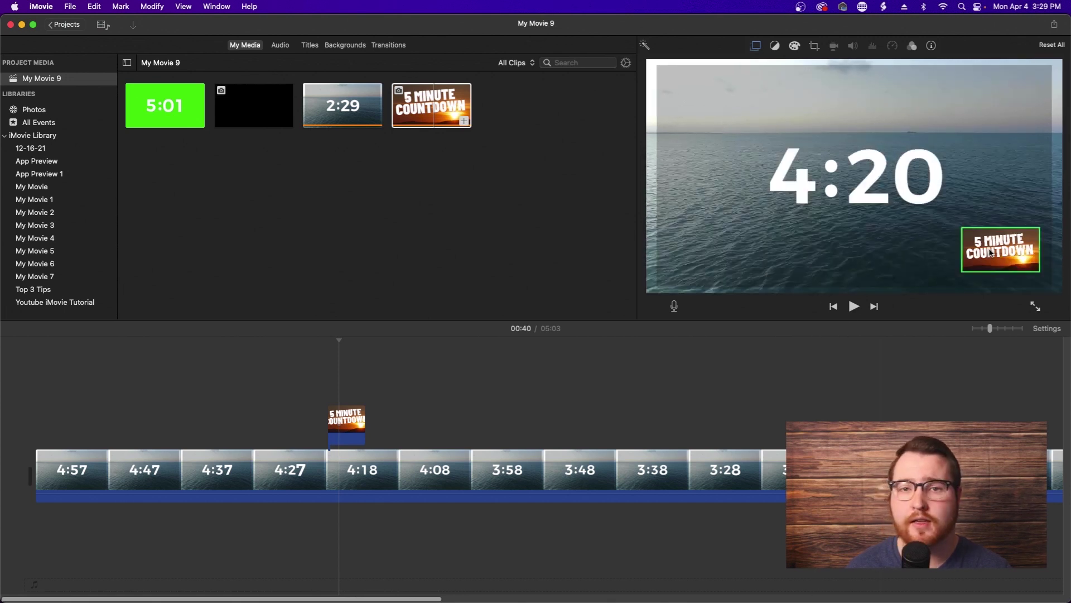
# Reset the countdown image's overlay settings and set its overlay type to Picture in Picture again.
pyautogui.click(352, 425)
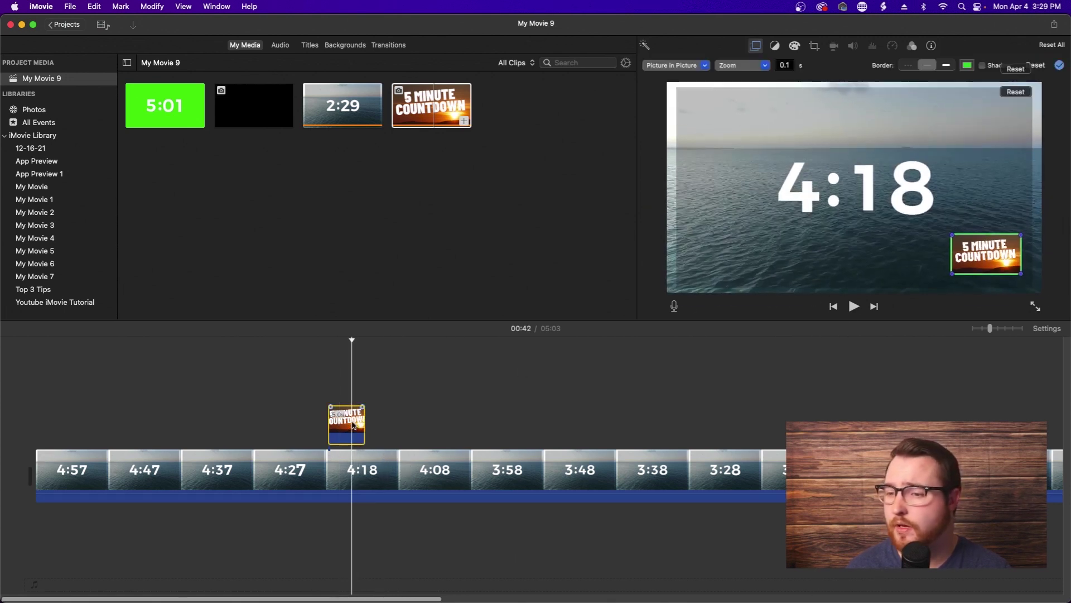
pyautogui.click(1030, 66)
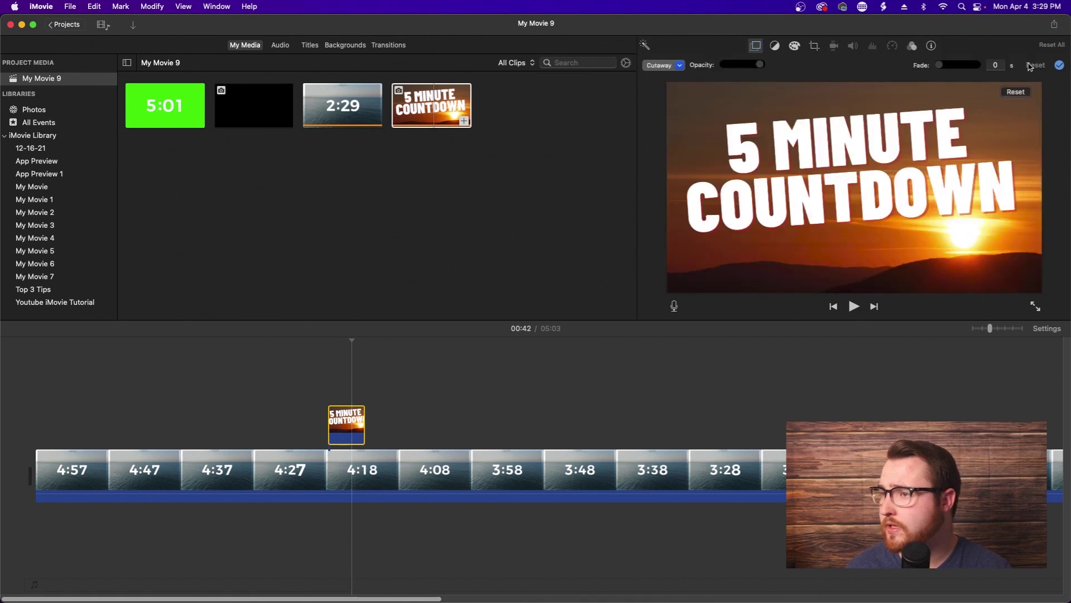
pyautogui.click(674, 65)
pyautogui.click(679, 114)
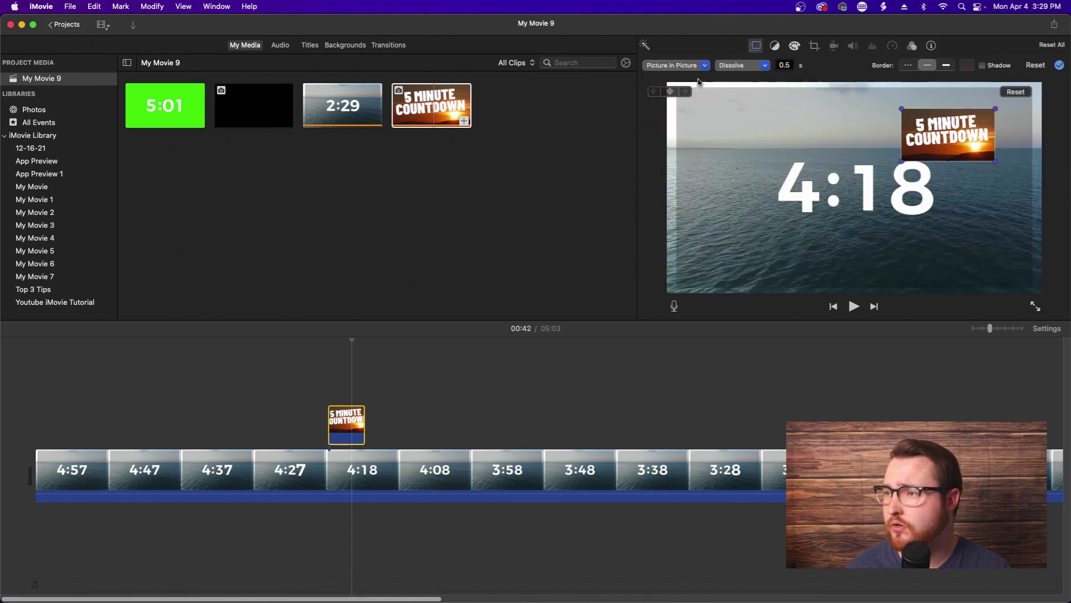
# Give the Picture in Picture image a Zoom transition lasting 0.1 seconds.
pyautogui.click(743, 66)
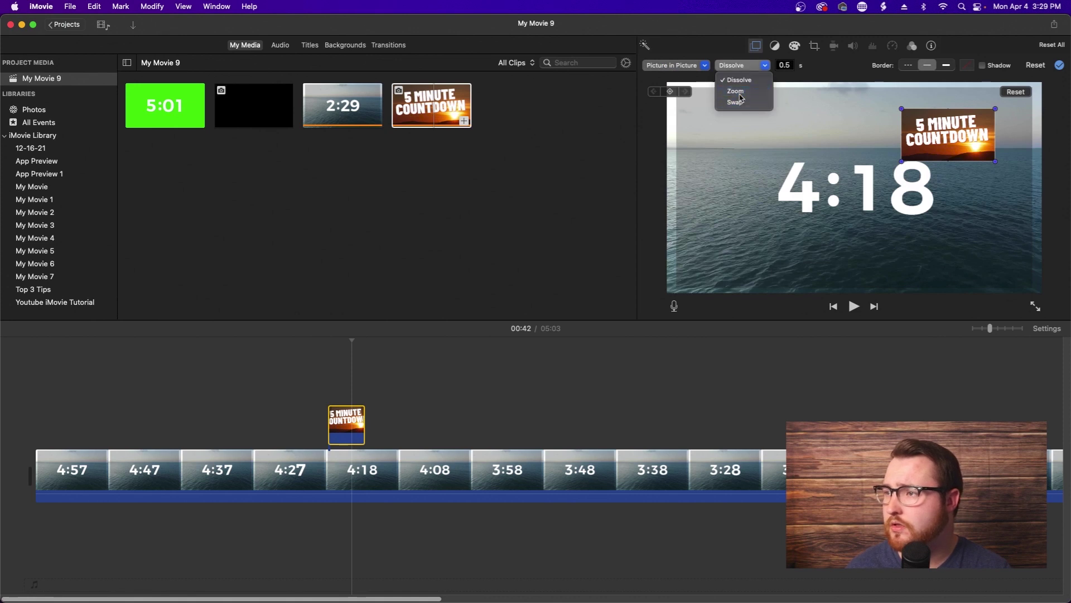
pyautogui.click(733, 91)
pyautogui.click(787, 65)
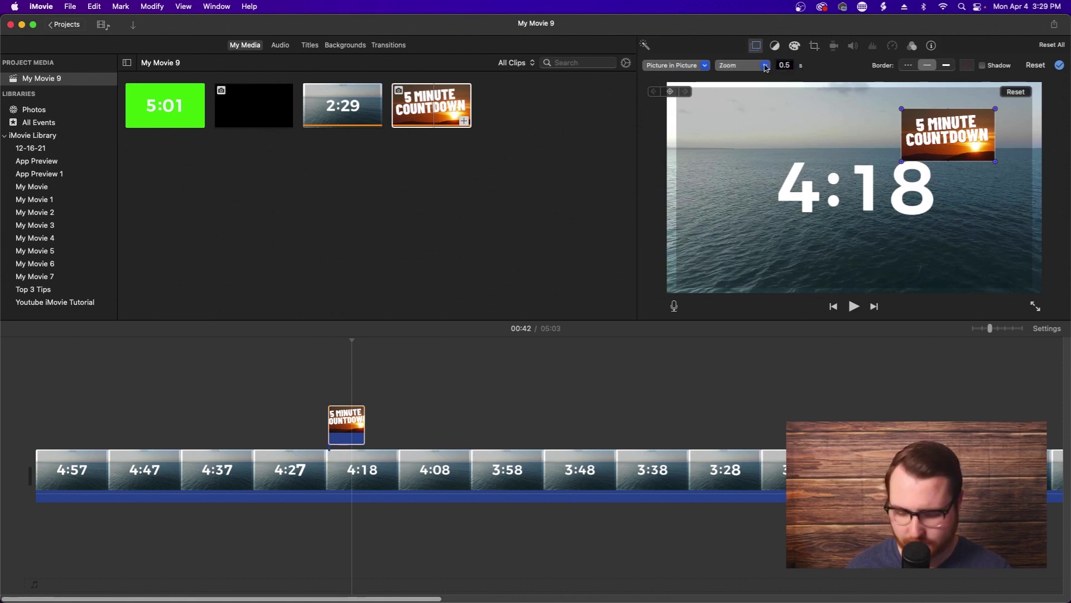
pyautogui.write('0.1')
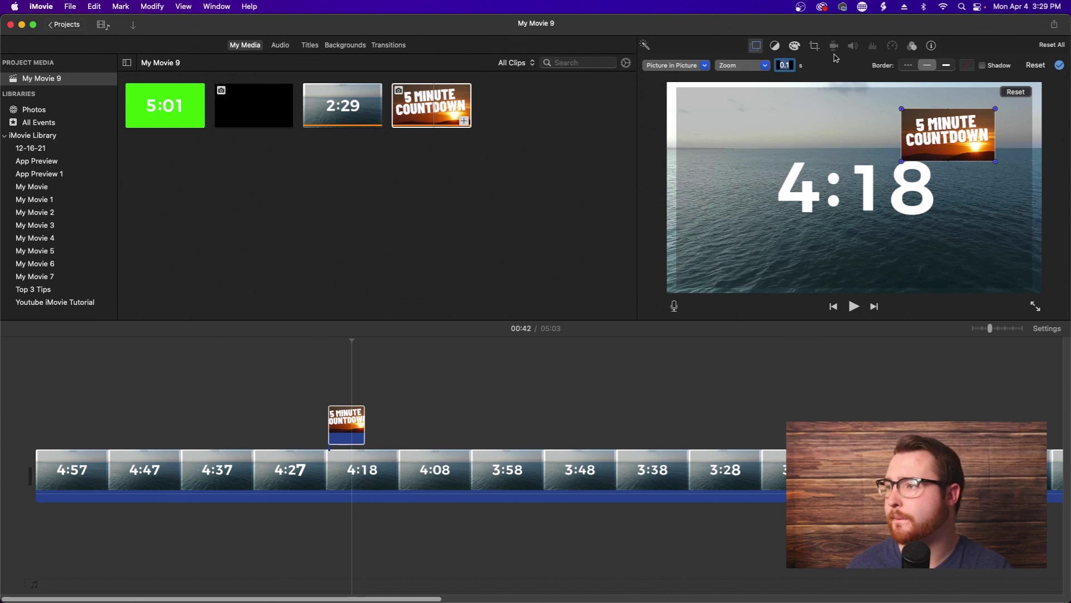
# Remove the Picture in Picture image's border, enable its shadow, and apply the overlay settings.
pyautogui.click(908, 65)
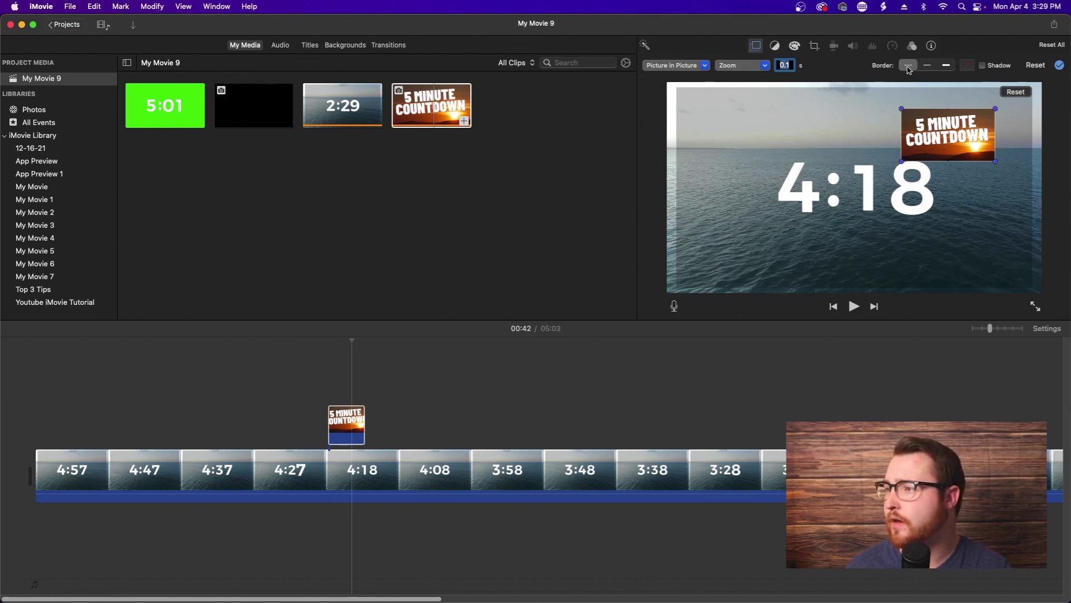
pyautogui.click(984, 66)
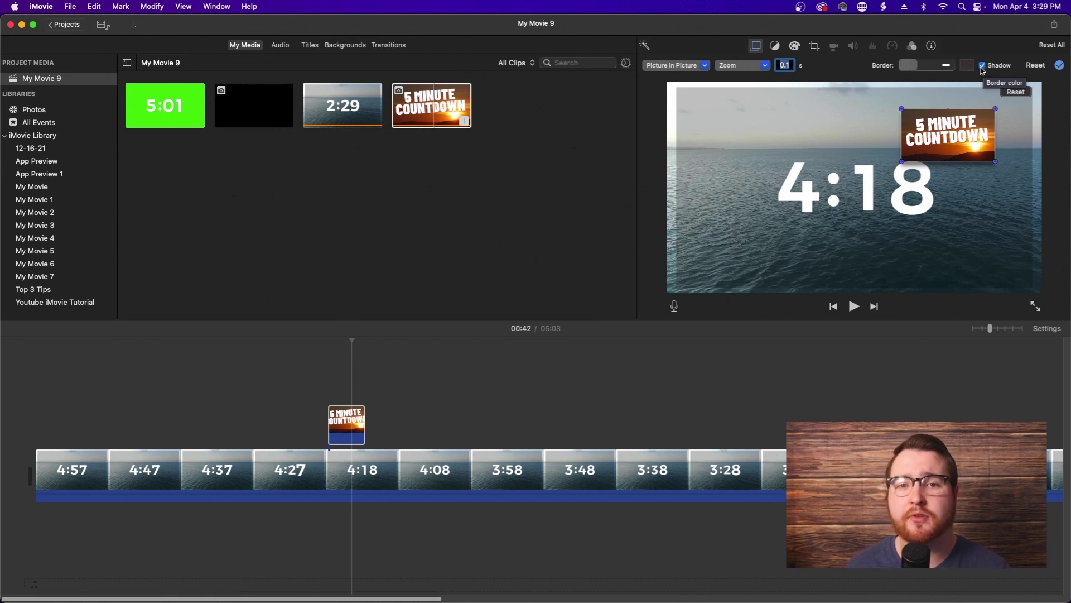
pyautogui.click(1060, 66)
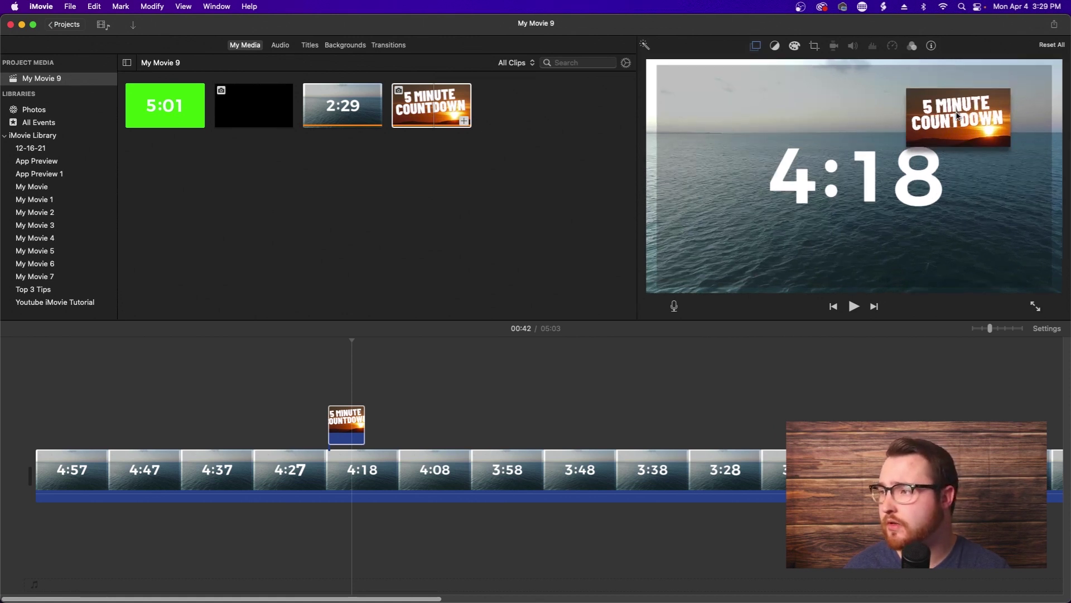
# Move the Picture in Picture image to the lower-right corner of the frame, make it slightly smaller, and apply the changes.
pyautogui.click(342, 422)
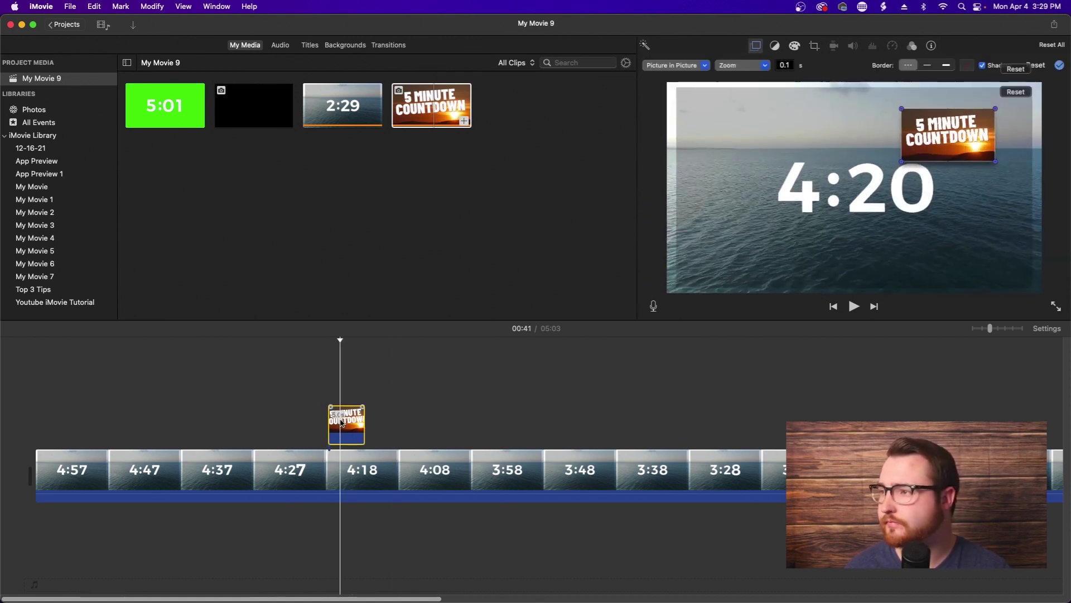
pyautogui.moveTo(958, 134); pyautogui.dragTo(981, 250)
pyautogui.moveTo(919, 224); pyautogui.dragTo(974, 246)
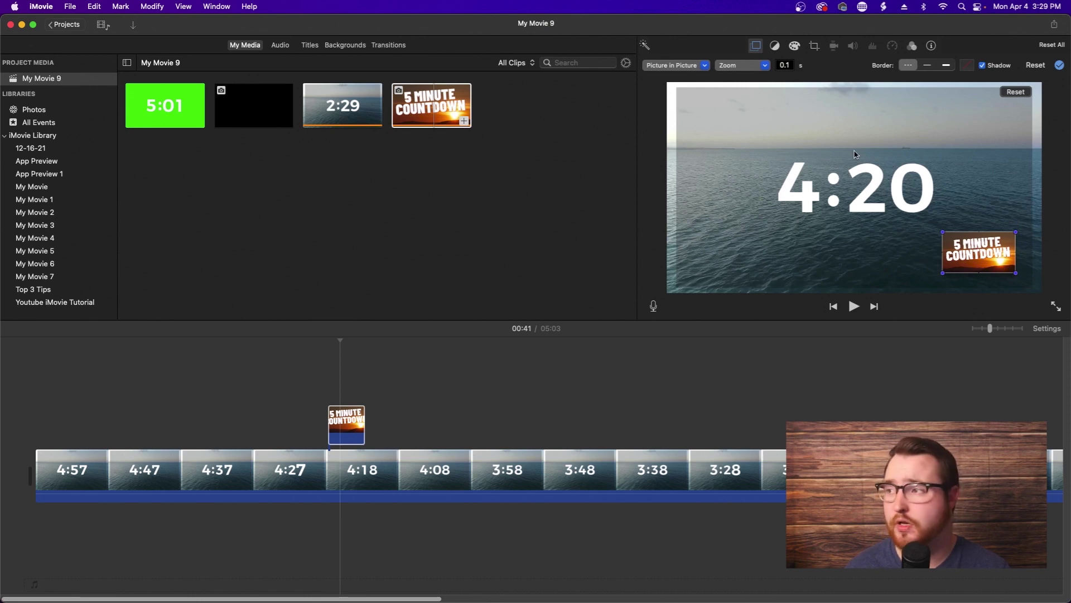
pyautogui.click(1060, 66)
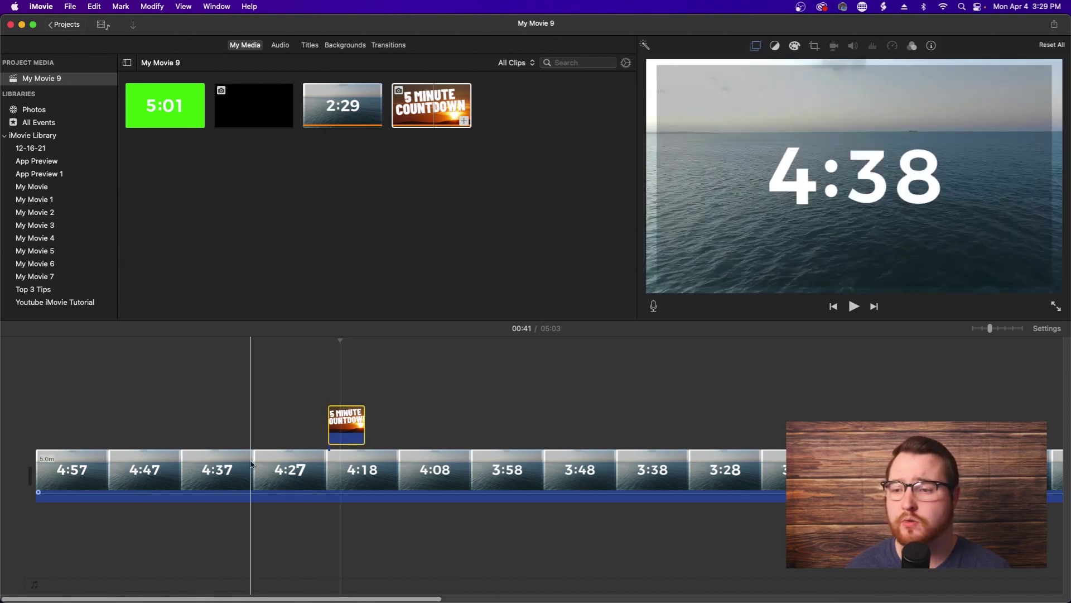
# Play the timeline from just before the Picture in Picture image until past its end to preview the shadow and placement.
pyautogui.click(322, 399)
pyautogui.press('space')
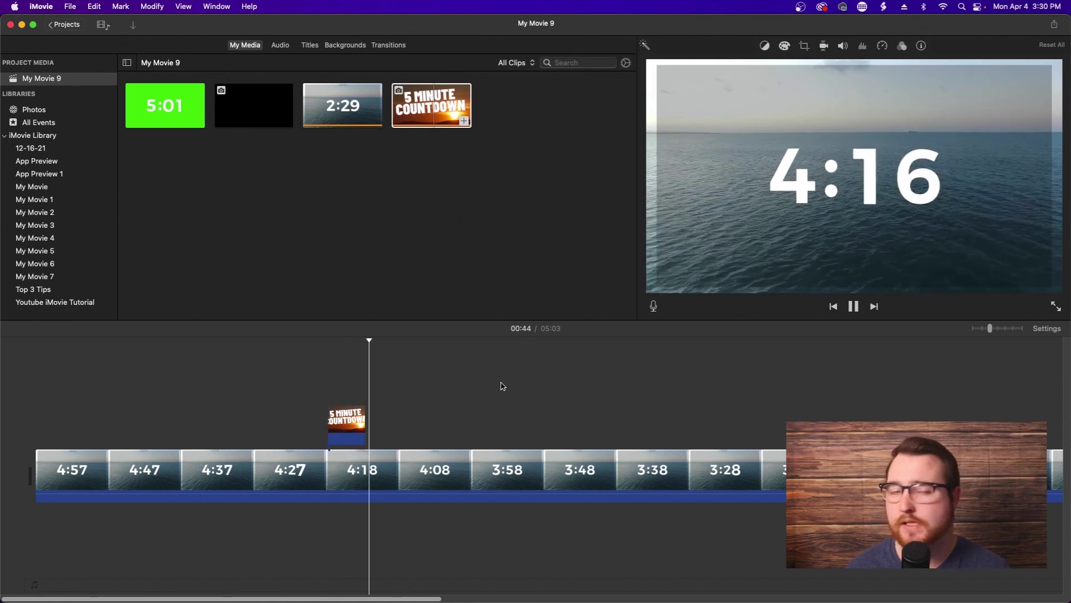
pyautogui.press('space')
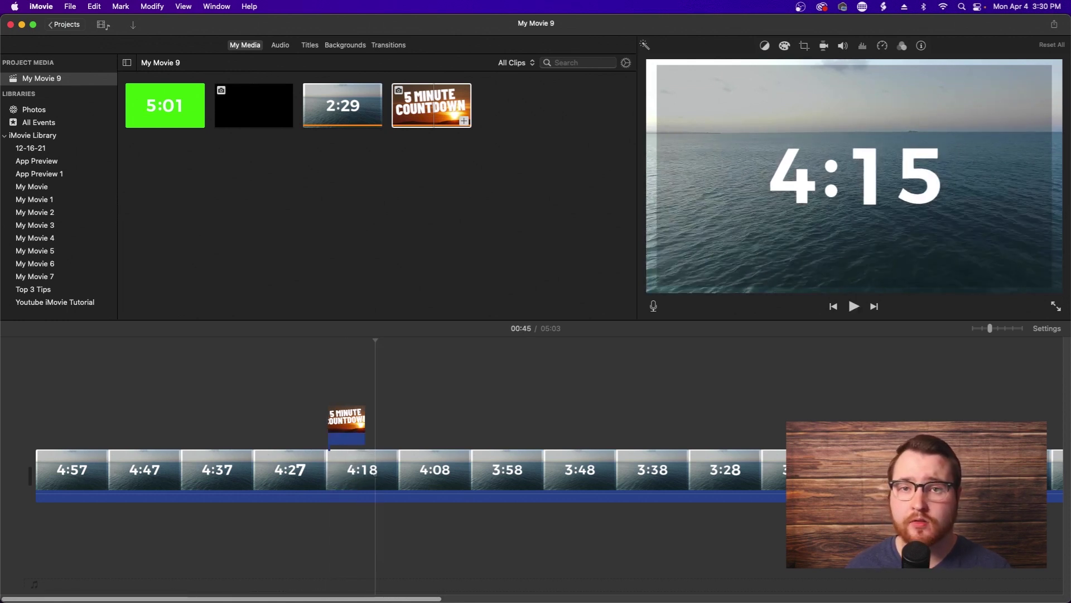
# Change the countdown image's overlay type to Split Screen and extend its end on the timeline to several times its length.
pyautogui.click(344, 406)
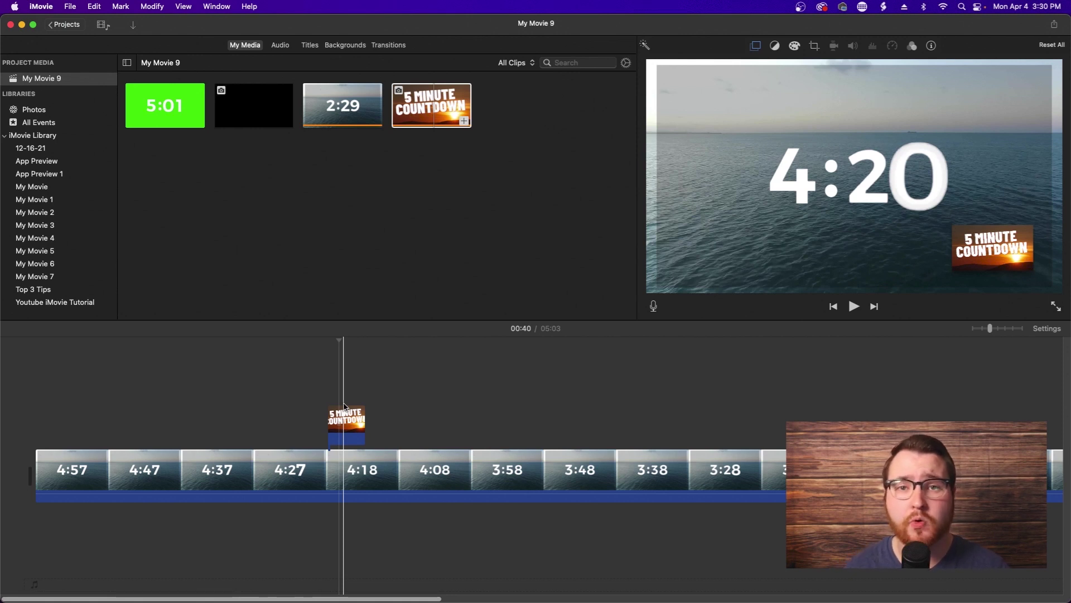
pyautogui.click(345, 422)
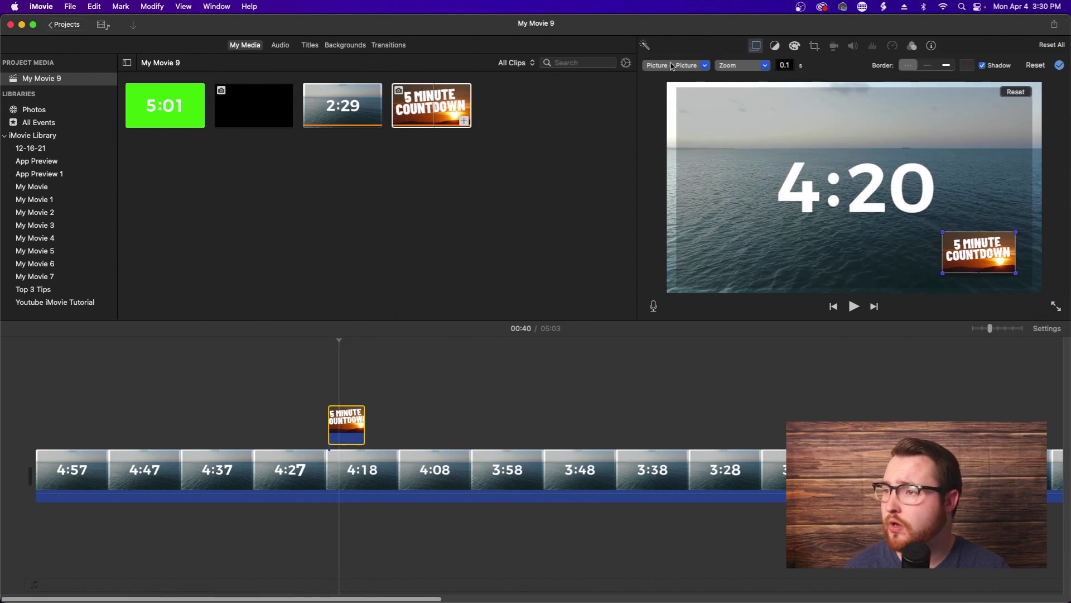
pyautogui.click(673, 66)
pyautogui.click(672, 102)
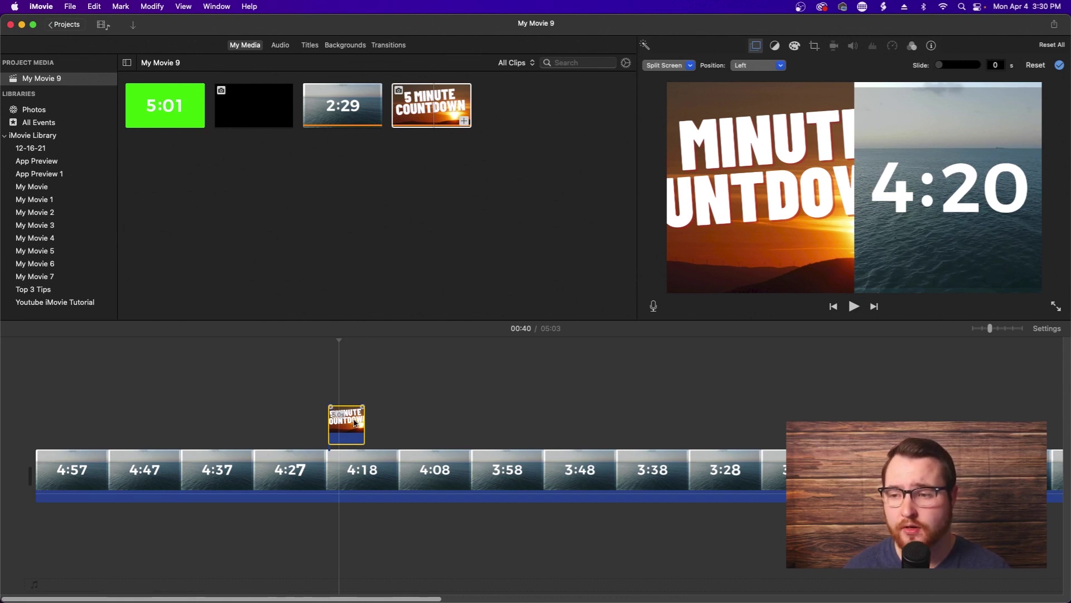
pyautogui.moveTo(366, 427); pyautogui.dragTo(481, 423)
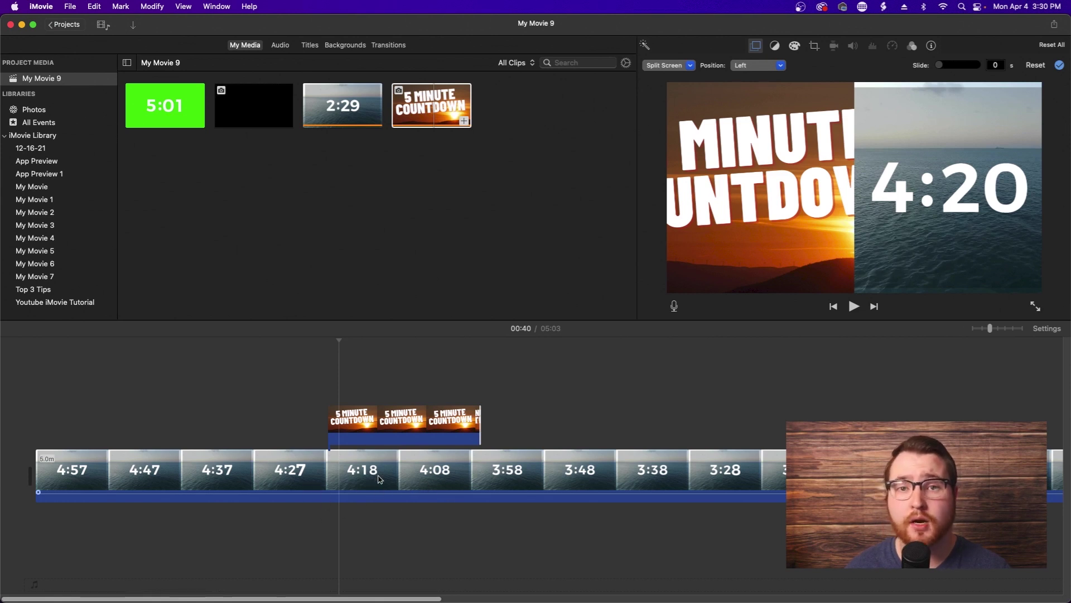
# Set the Split Screen image's position to Top.
pyautogui.click(385, 421)
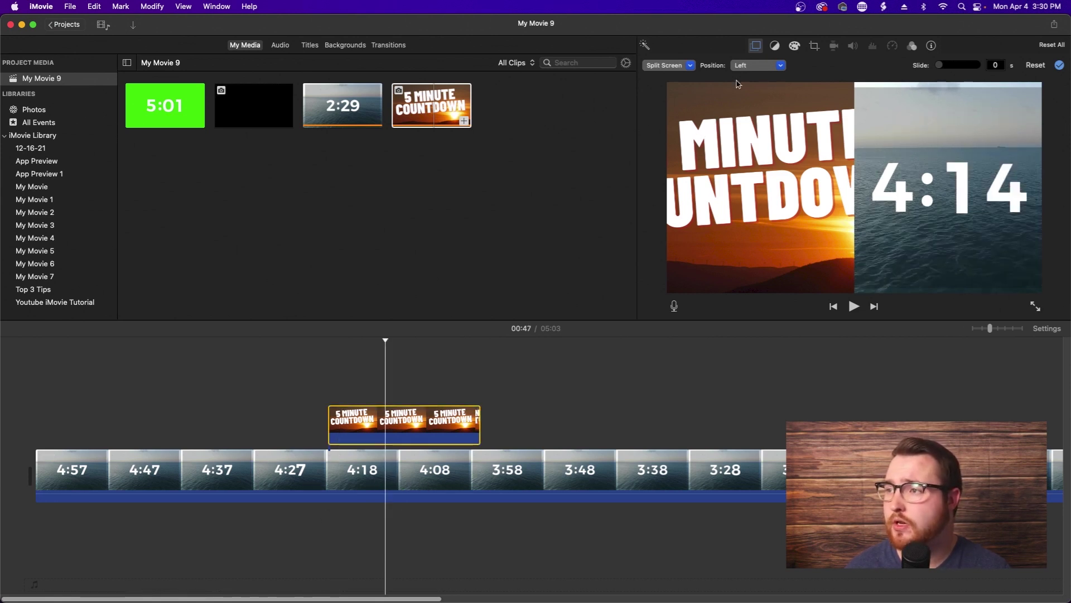
pyautogui.click(748, 65)
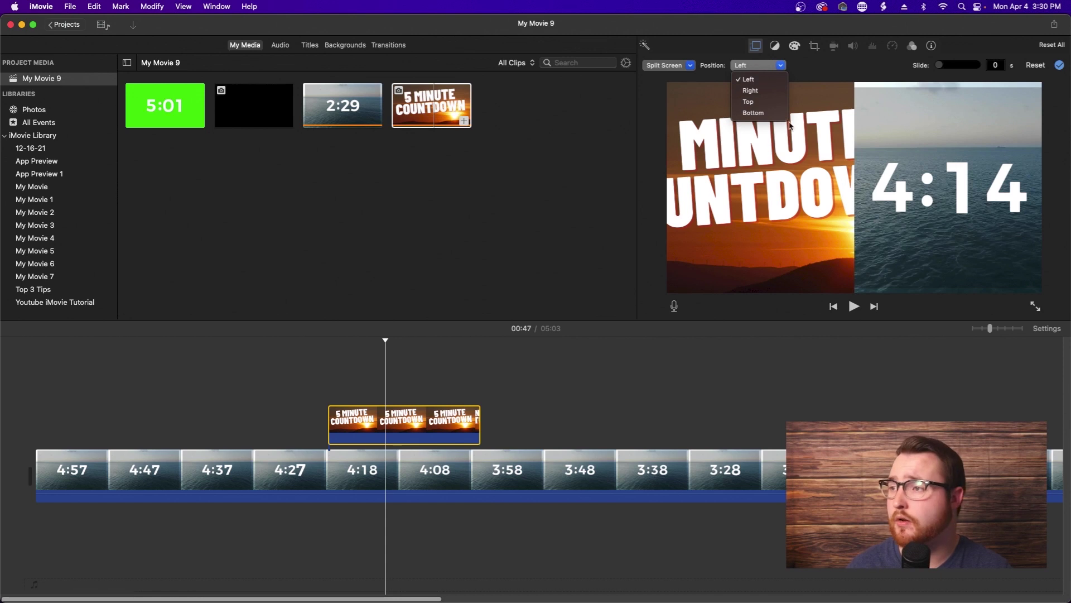
pyautogui.click(757, 102)
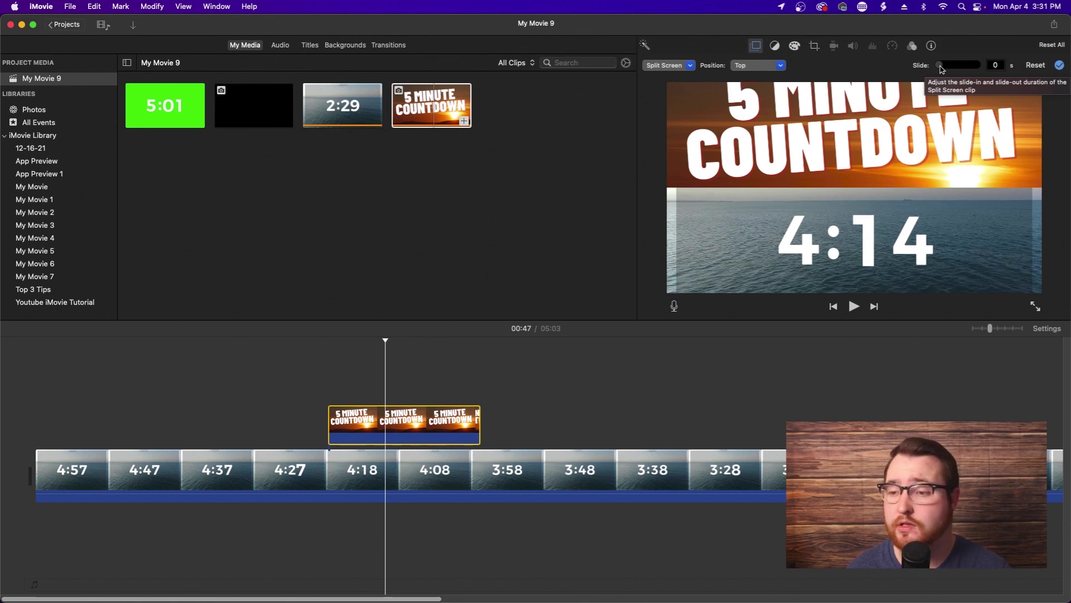
# Set the Split Screen image's slide duration to 0.2 seconds and preview it from just before the image.
pyautogui.click(322, 384)
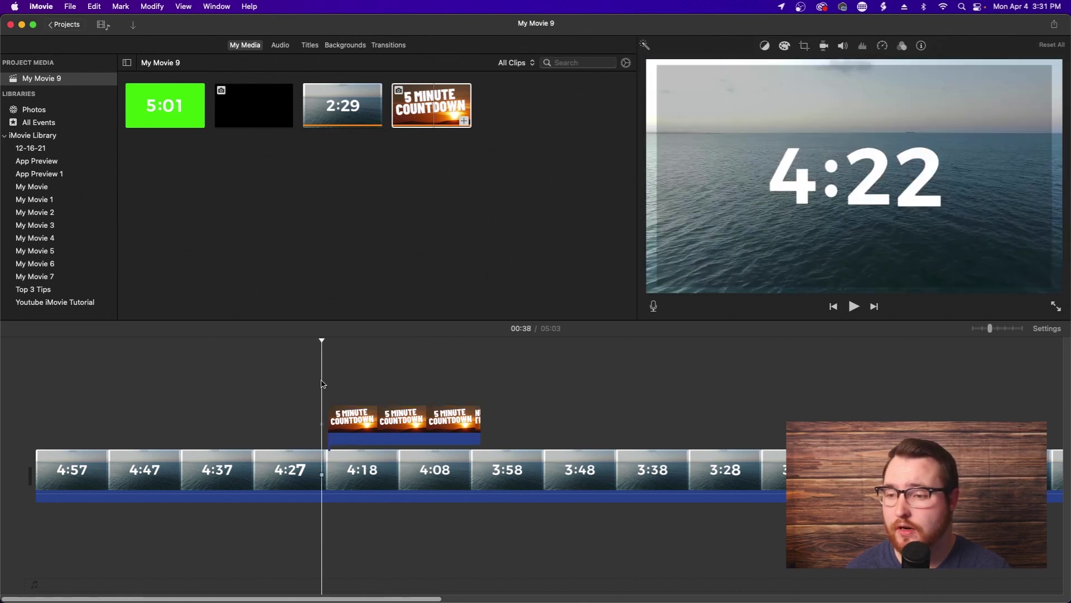
pyautogui.click(359, 415)
pyautogui.click(997, 66)
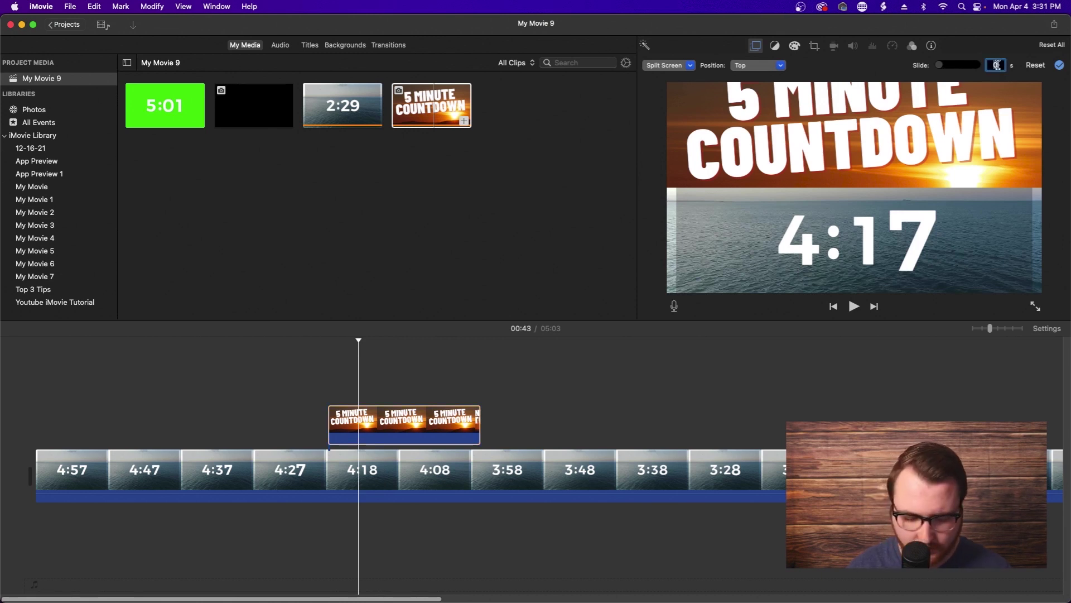
pyautogui.press('Return')
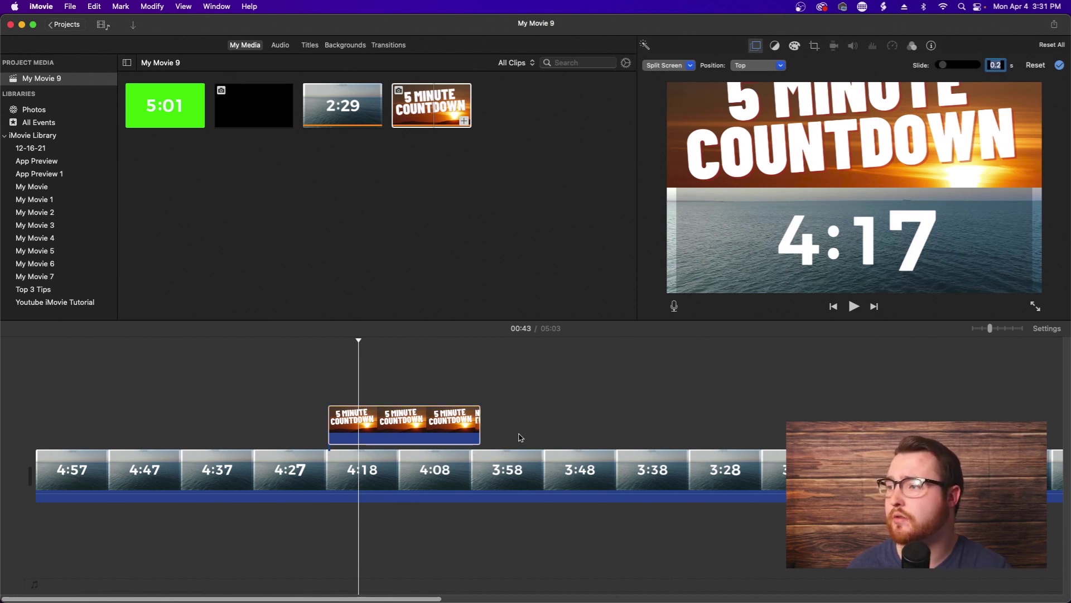
pyautogui.click(316, 373)
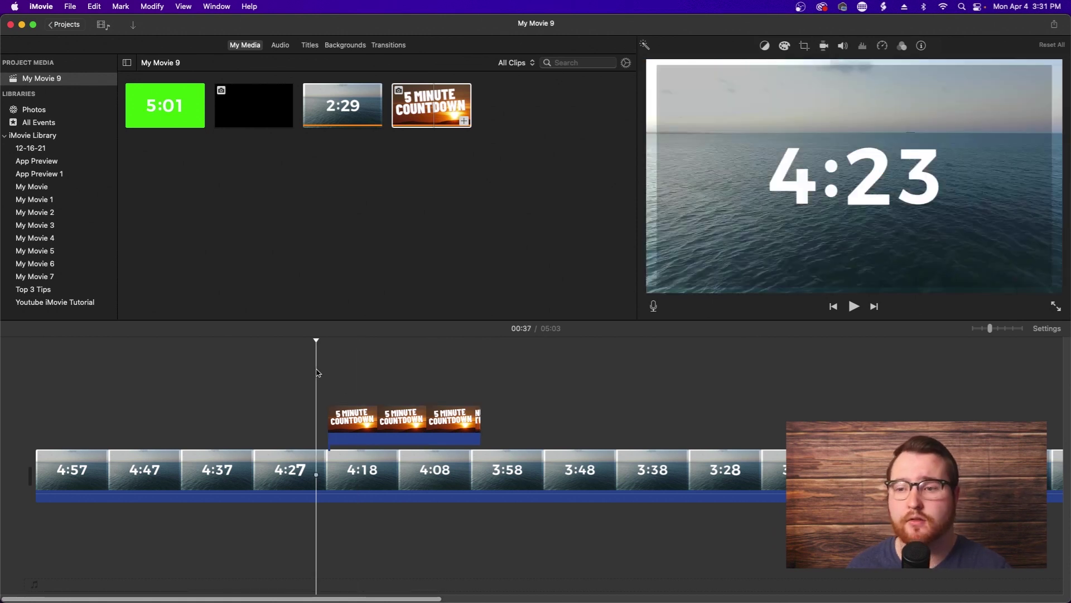
pyautogui.press('space')
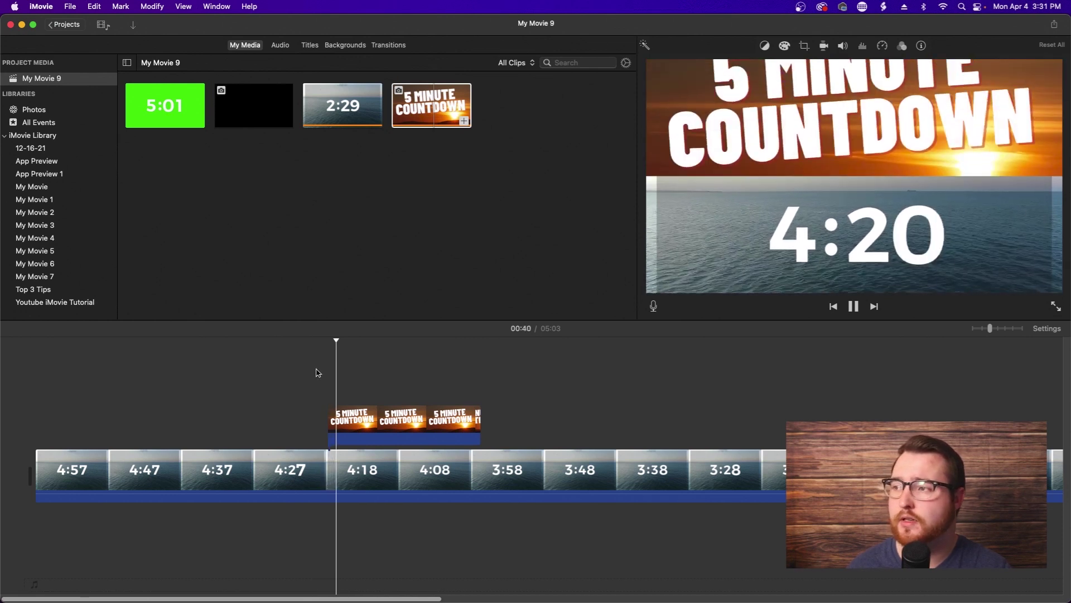
# Set the Split Screen image's position to Left and preview it from just before the image and near its end.
pyautogui.press('space')
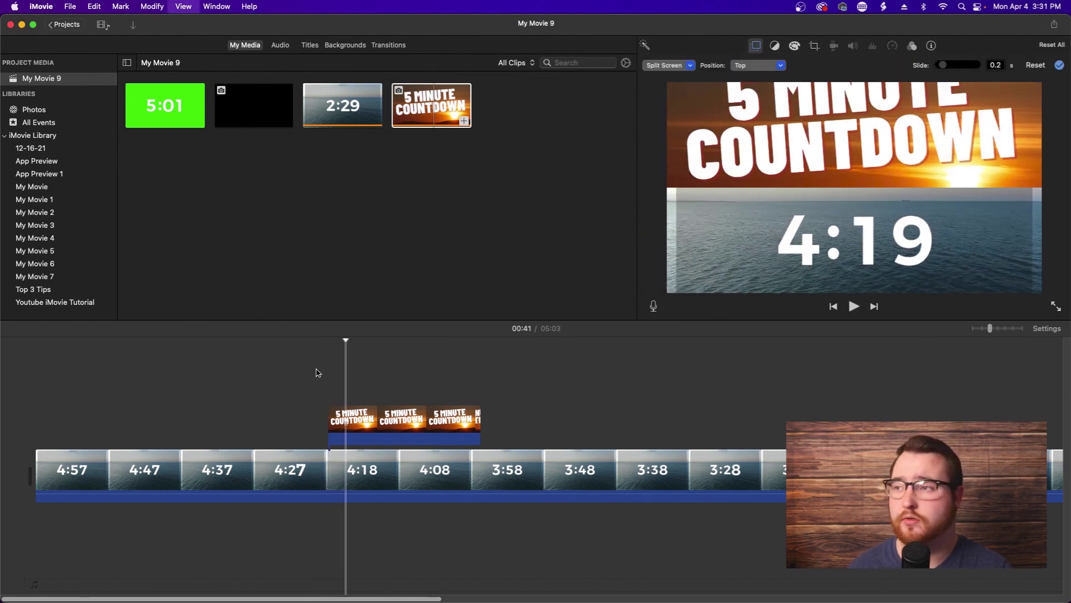
pyautogui.click(414, 438)
pyautogui.click(740, 66)
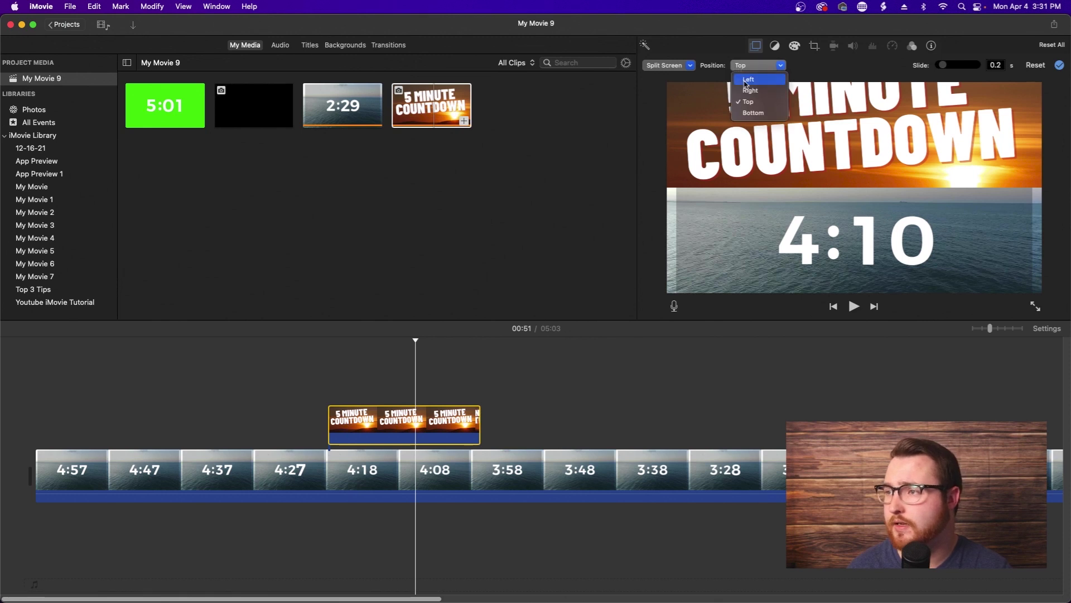
pyautogui.click(747, 84)
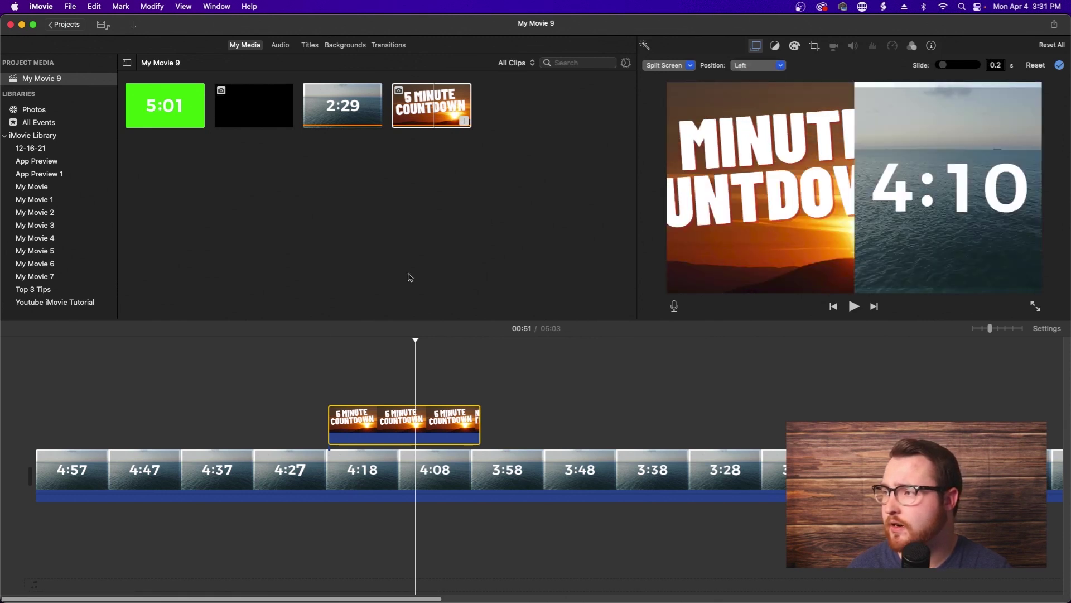
pyautogui.click(325, 393)
pyautogui.click(319, 380)
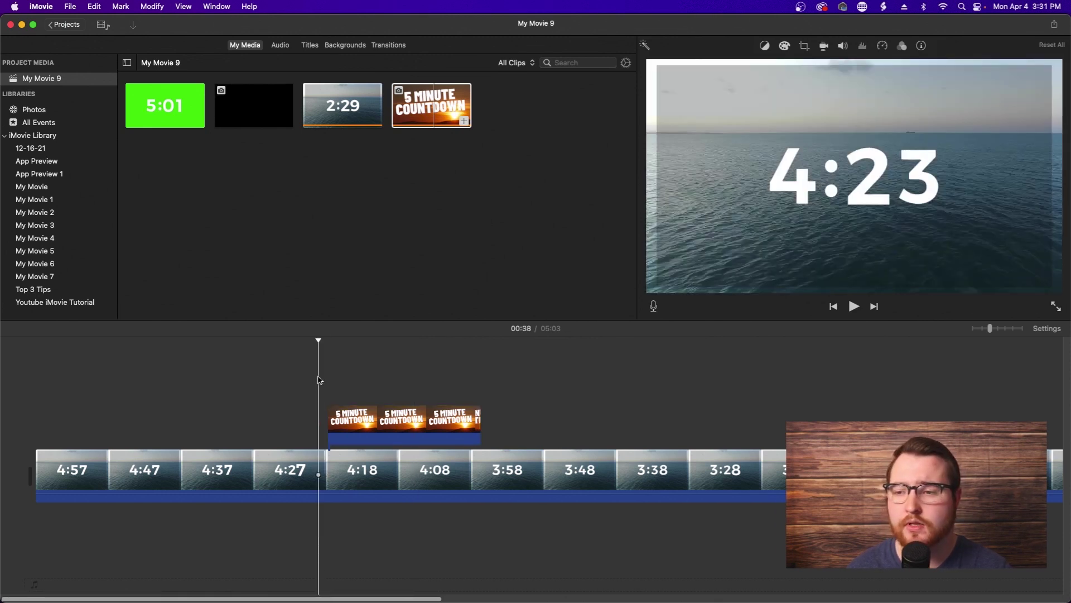
pyautogui.press('space')
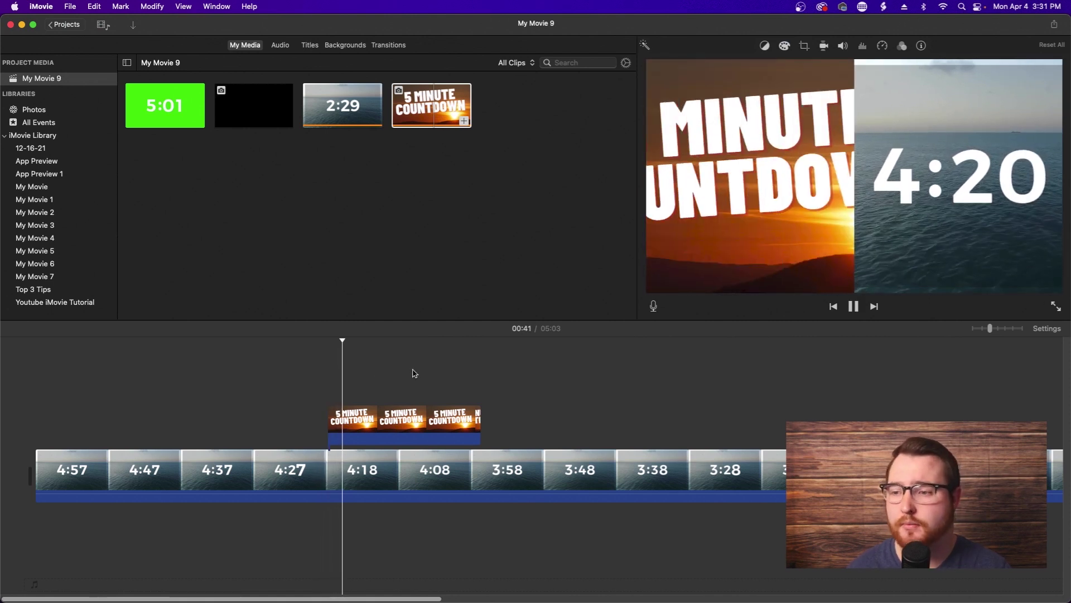
pyautogui.click(457, 370)
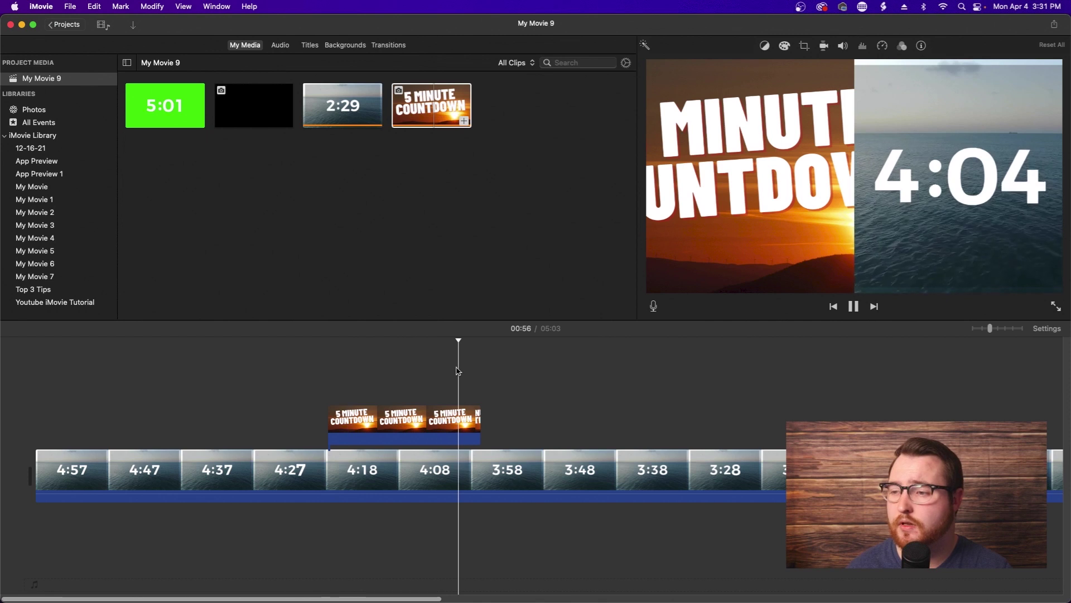
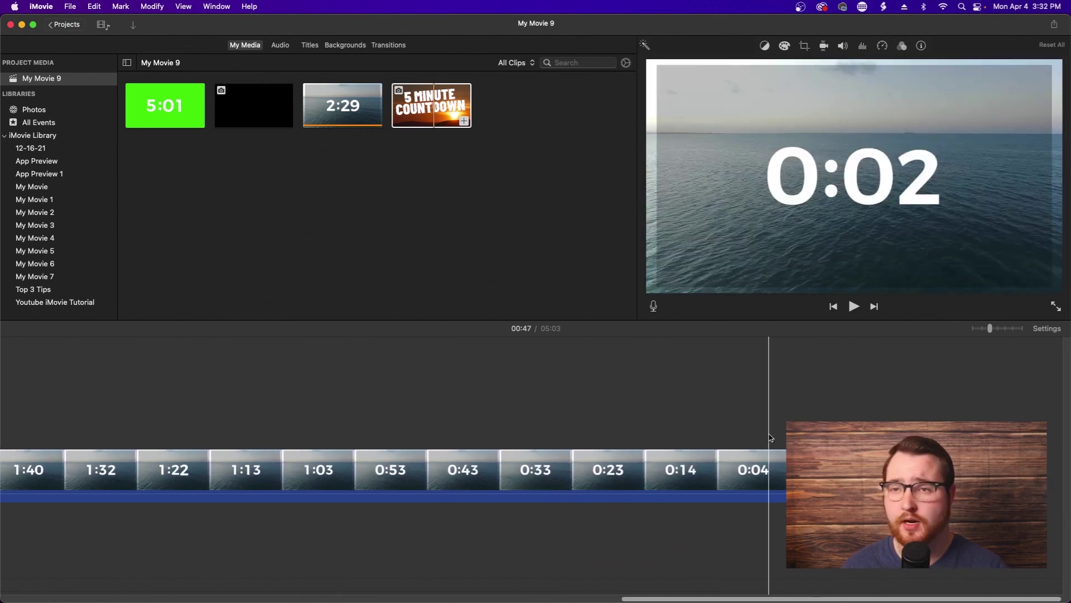
pyautogui.click(808, 402)
pyautogui.moveTo(169, 118); pyautogui.dragTo(820, 410)
pyautogui.hscroll(5, 614, 411)
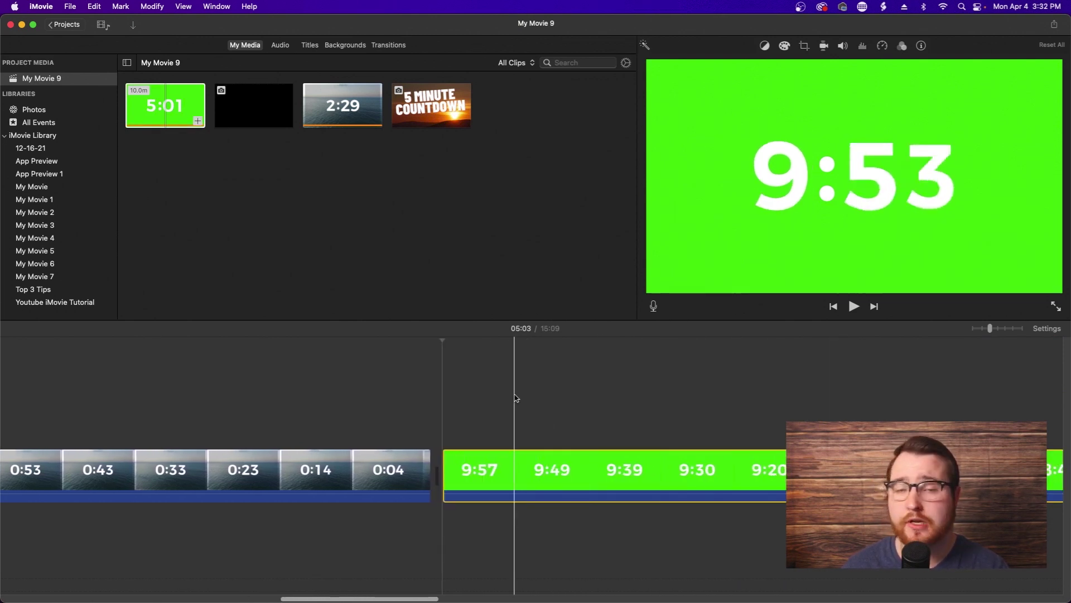
pyautogui.click(530, 394)
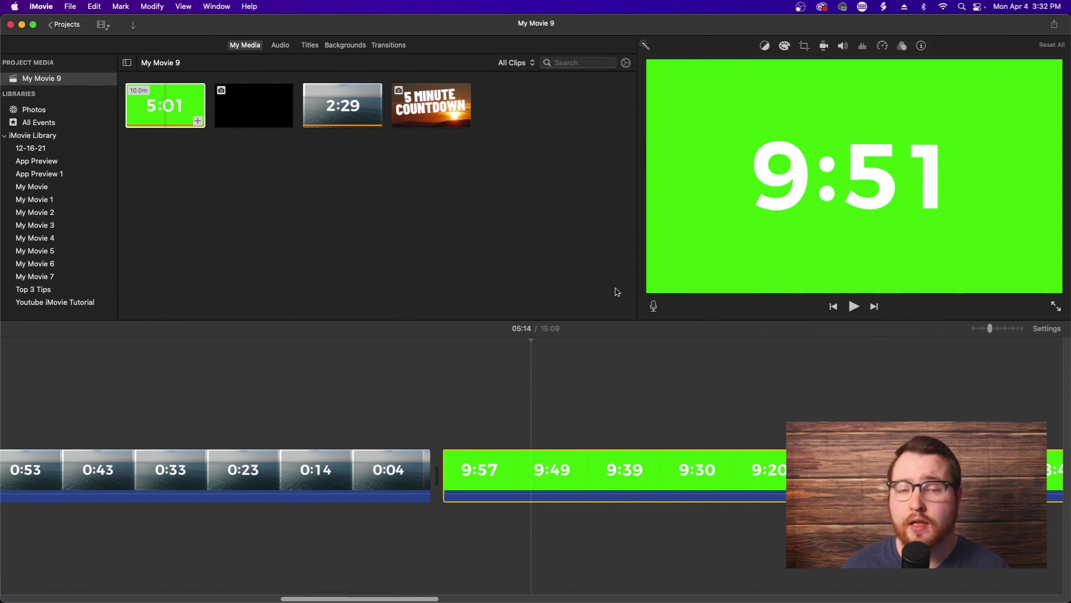
pyautogui.click(475, 460)
pyautogui.press('Delete')
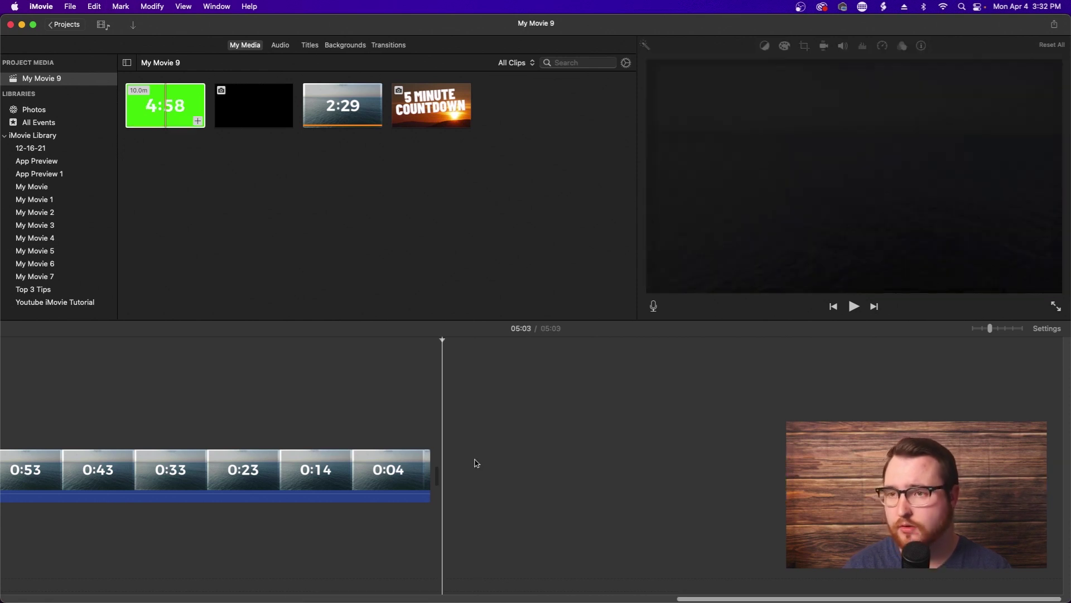
# Append the black image to the end of the timeline and overlay the green countdown clip from the ocean clip's last minute across the black image.
pyautogui.moveTo(259, 126); pyautogui.dragTo(447, 499)
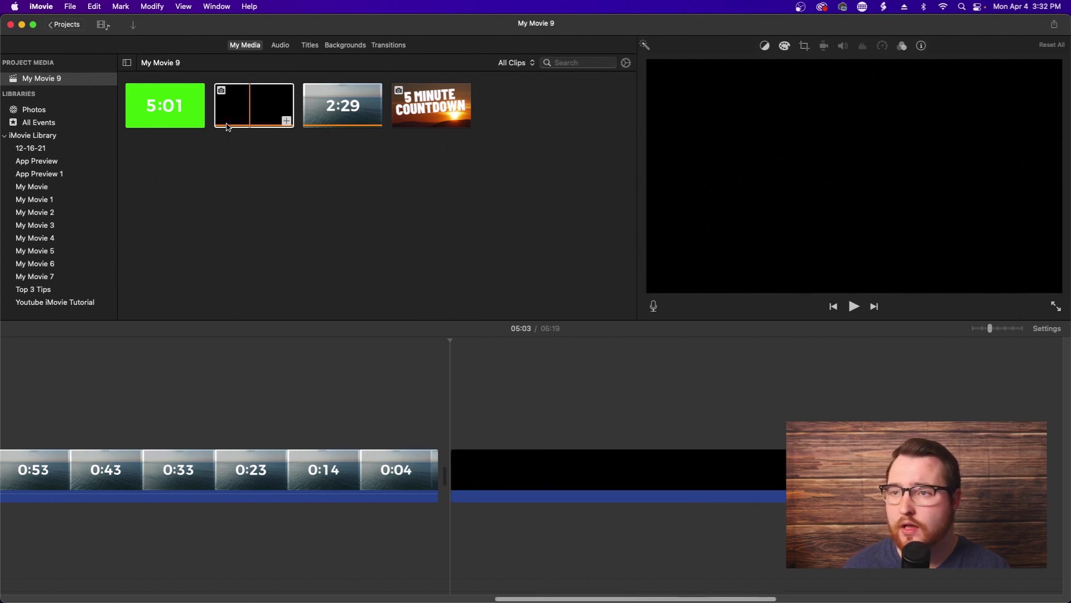
pyautogui.moveTo(176, 100); pyautogui.dragTo(63, 426)
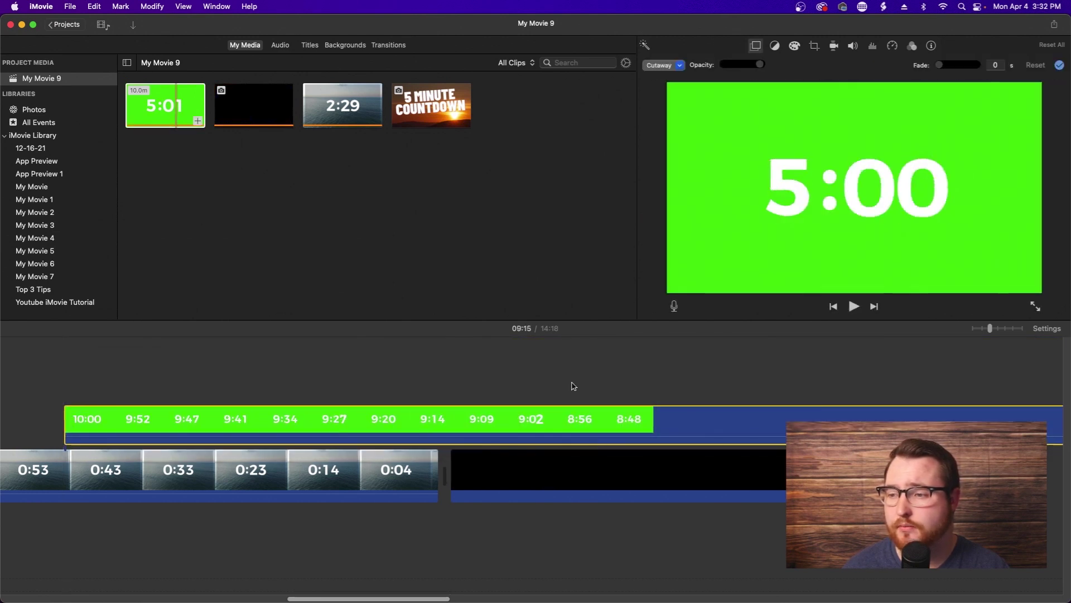
pyautogui.click(535, 365)
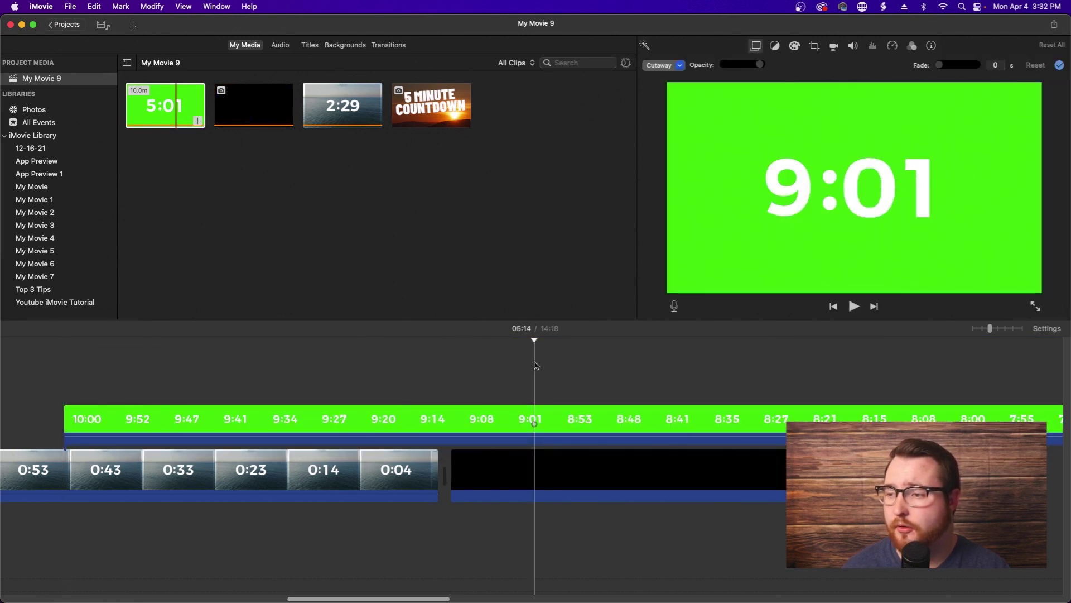
# Change the green countdown clip's overlay type to Green/Blue Screen with maximum softness, apply it, and check the keyed result over the backgrounds.
pyautogui.click(608, 423)
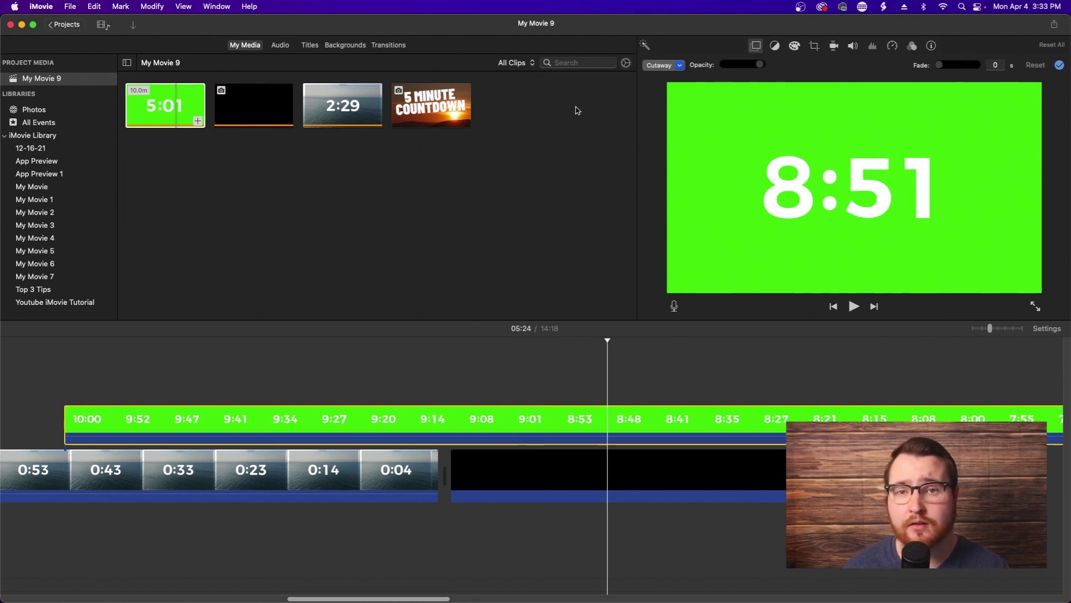
pyautogui.click(667, 66)
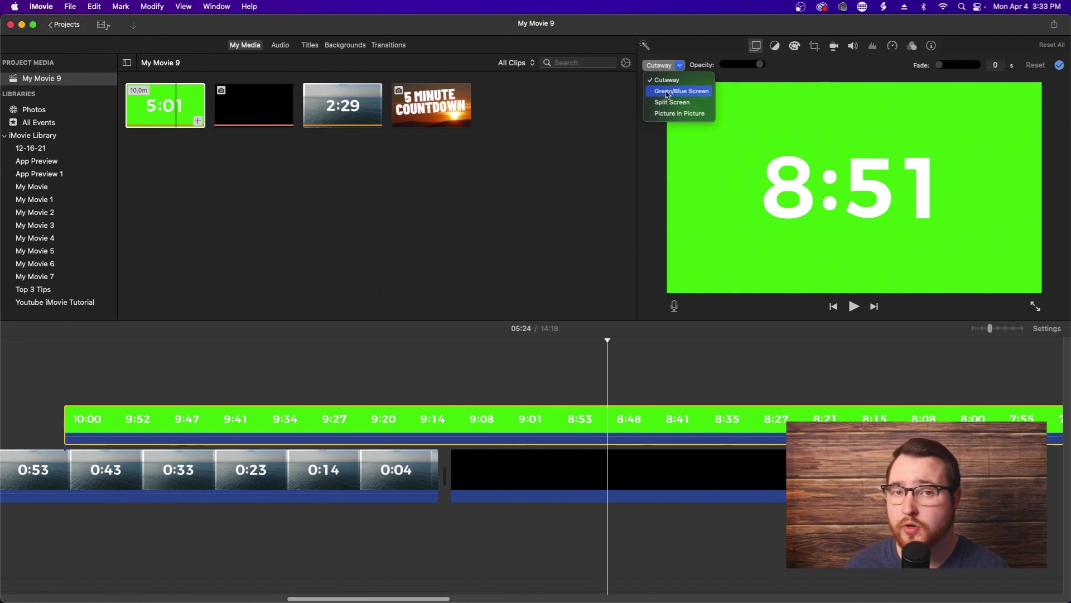
pyautogui.click(668, 95)
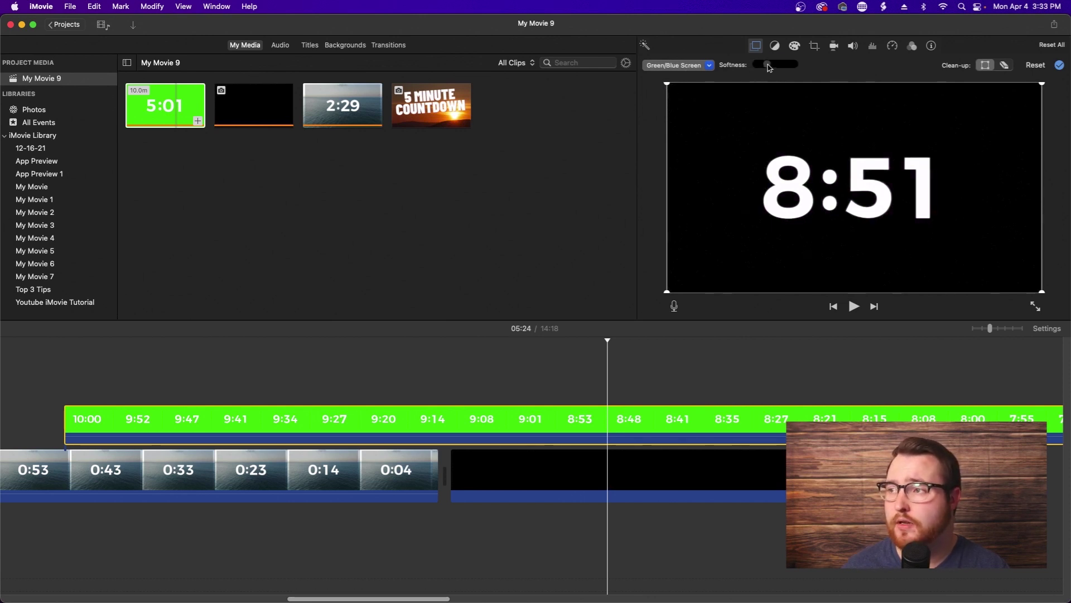
pyautogui.moveTo(757, 64); pyautogui.dragTo(814, 64)
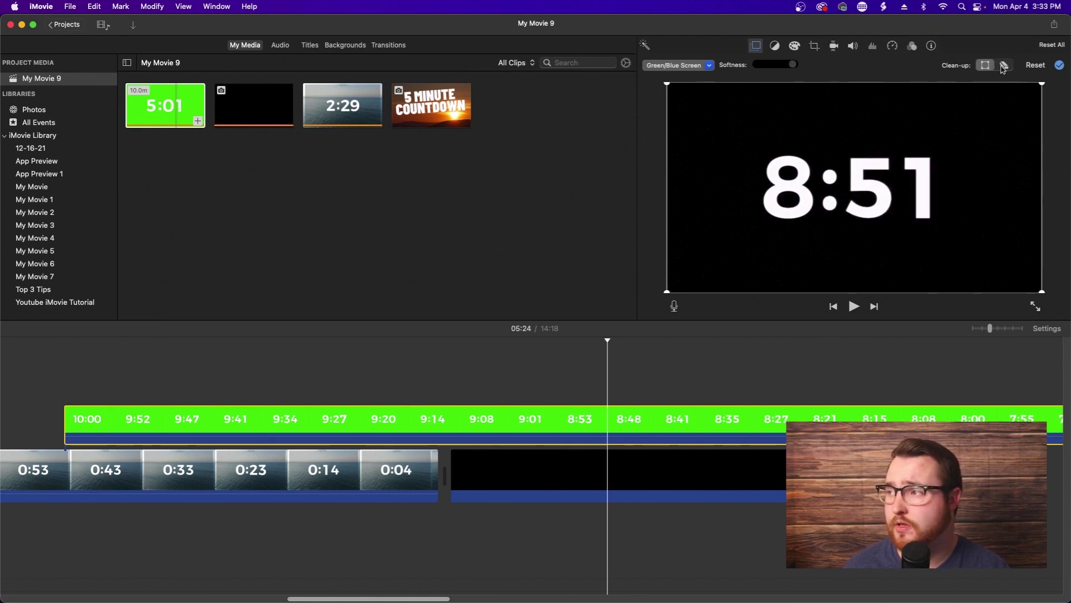
pyautogui.click(1060, 66)
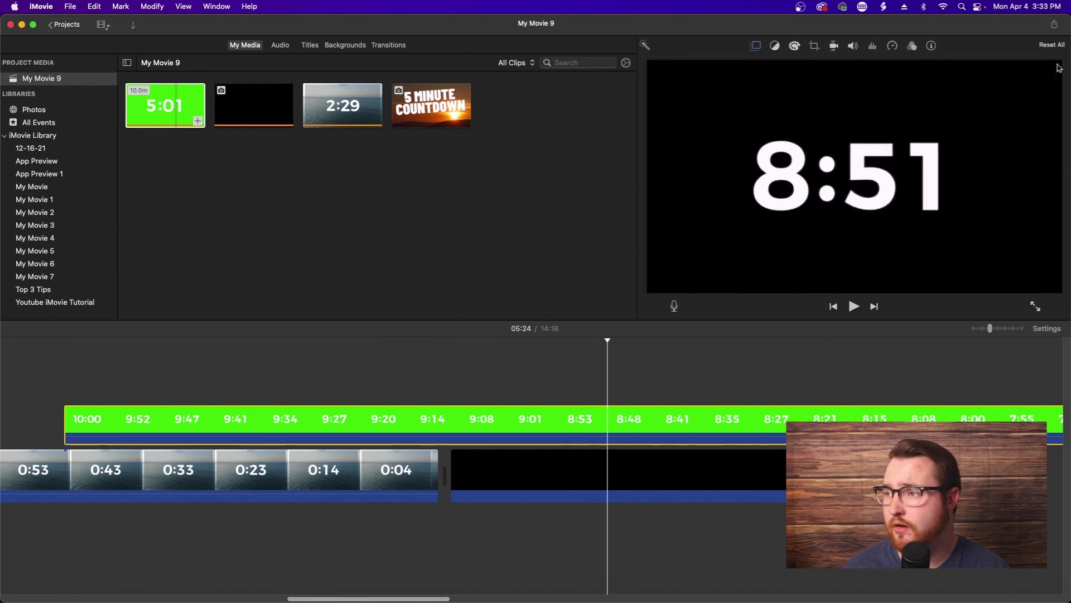
pyautogui.click(520, 390)
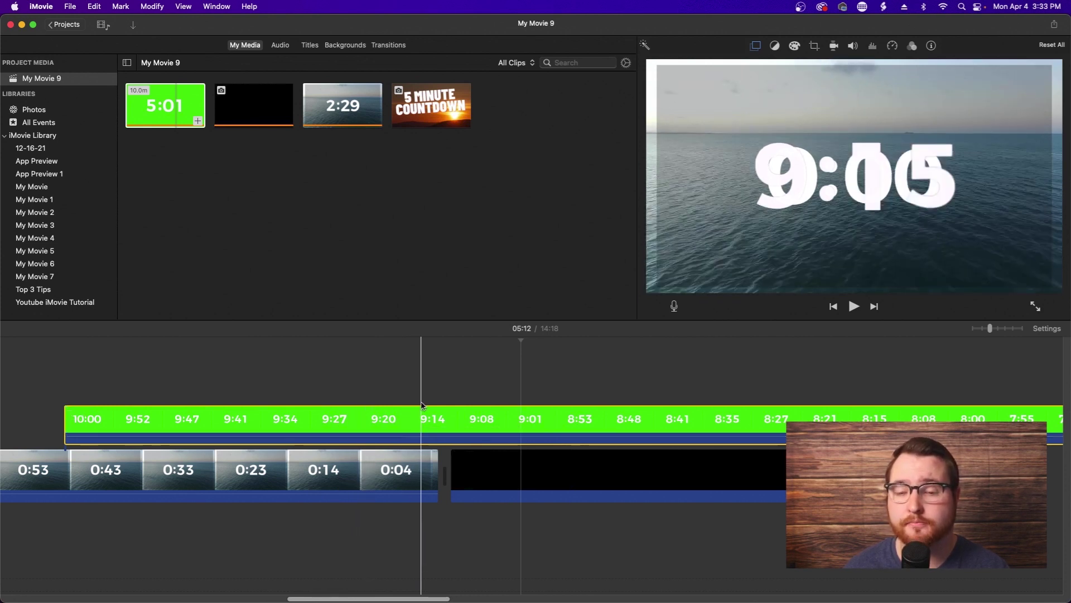
pyautogui.click(454, 385)
# Try placing the 5 Minute Countdown image over the green overlay, remove it, and keep only the overlay's first 1.0 minute above the black clip.
pyautogui.moveTo(198, 125); pyautogui.dragTo(424, 368)
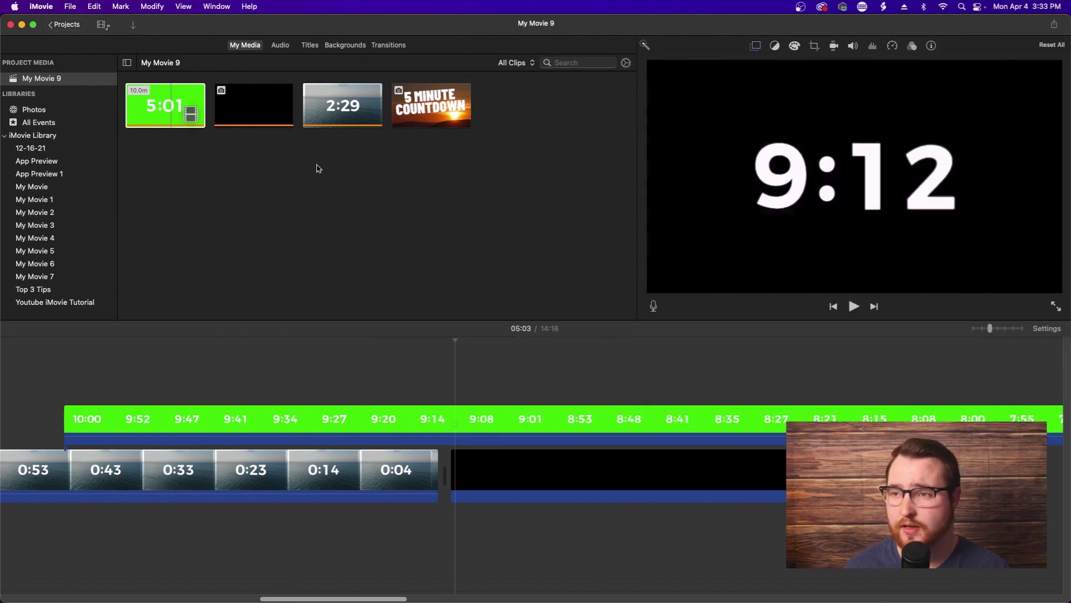
pyautogui.moveTo(431, 106); pyautogui.dragTo(575, 419)
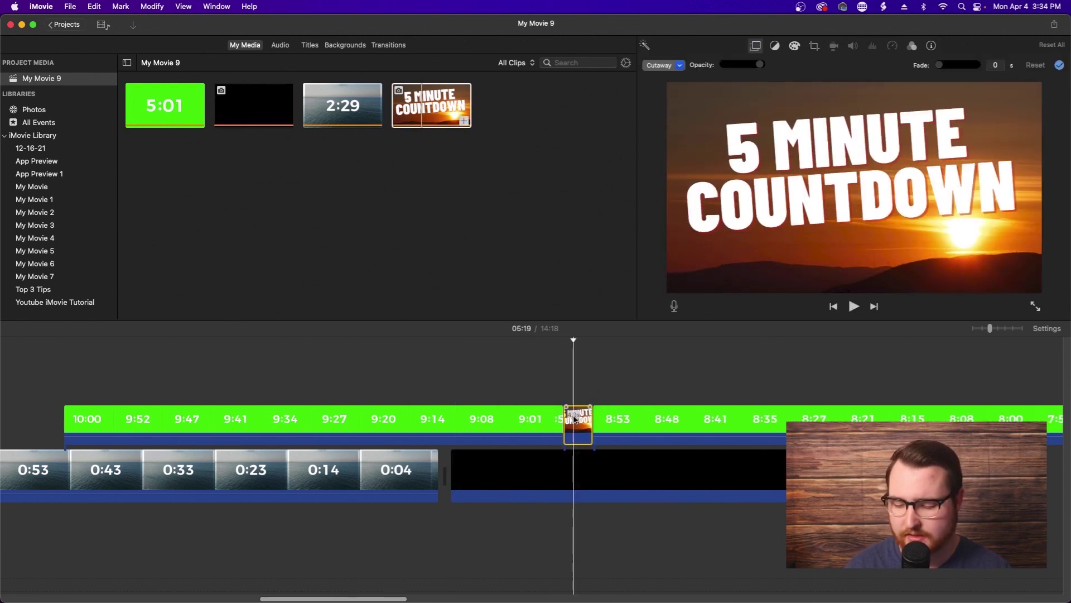
pyautogui.press('Delete')
pyautogui.press('super+z')
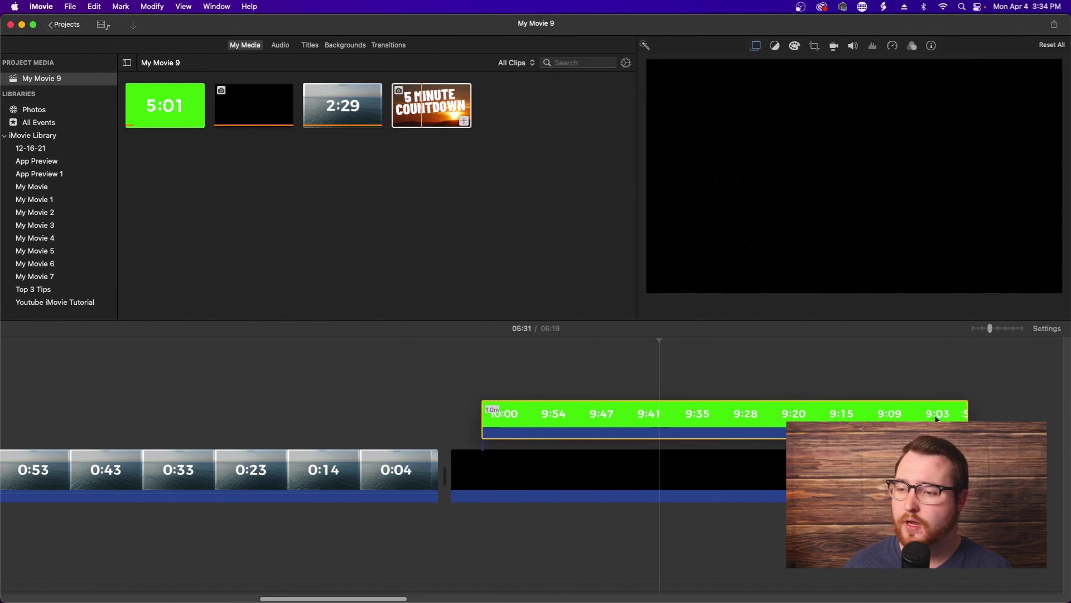
pyautogui.click(575, 415)
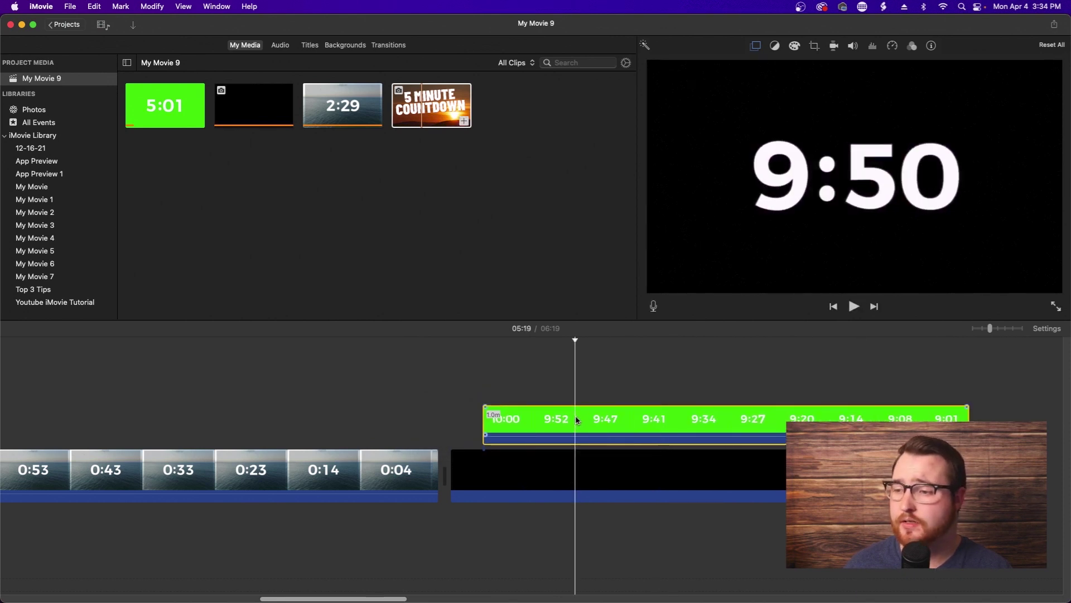